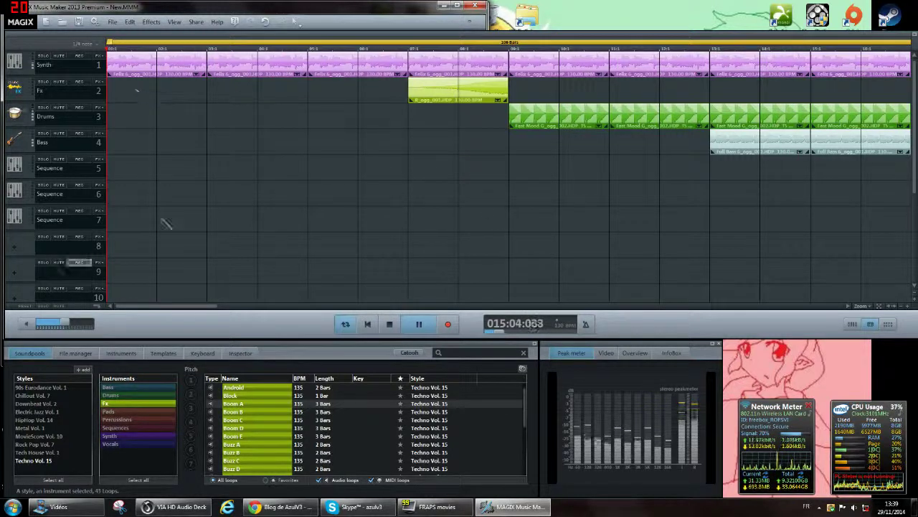
Show the overview of the whole arrangement while the finished song plays
left_click(607, 353)
left_click(635, 353)
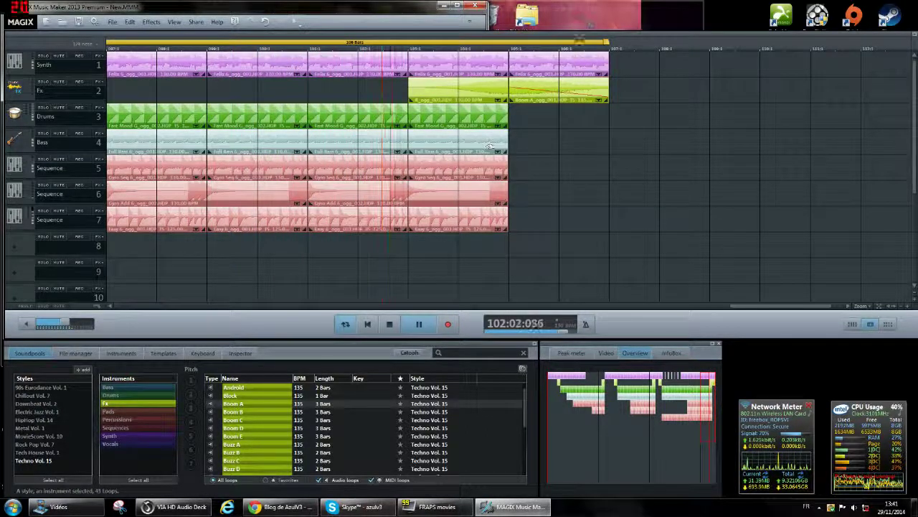
left_click_drag(606, 41, 721, 40)
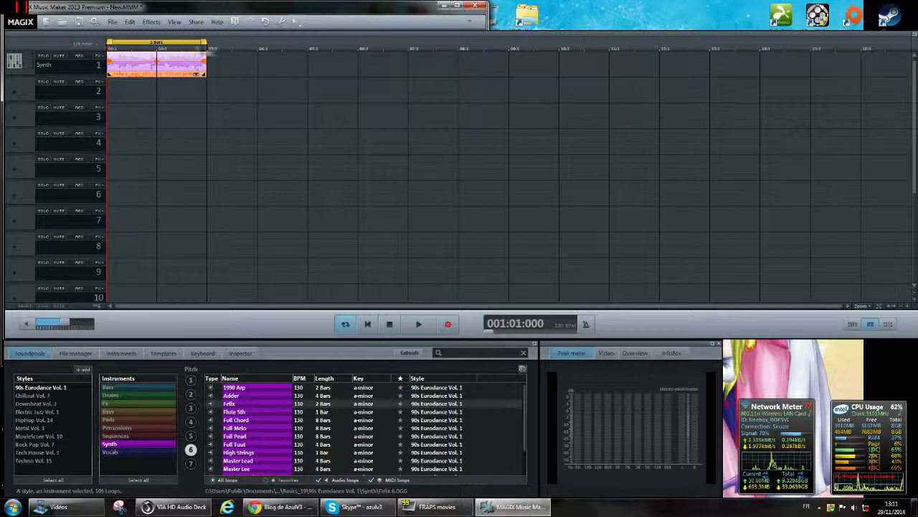
Duplicate the Felix synth loop on track 1 three times, end to end, to fill the first eight bars
key("ctrl+d")
key("ctrl+d")
key("ctrl+d")
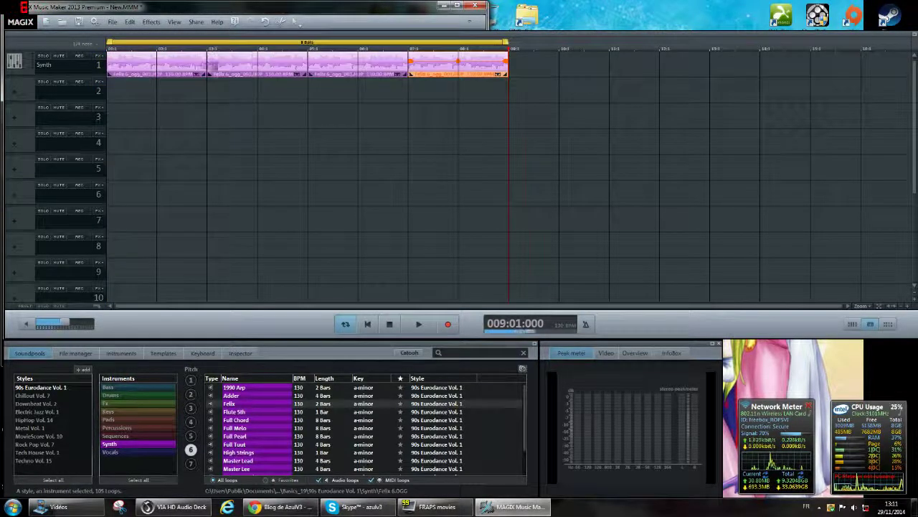
Browse the Fx loops of the 90s Eurodance Vol. 1 style and preview several, including Noise B, Rattle and Sweep
left_click(132, 403)
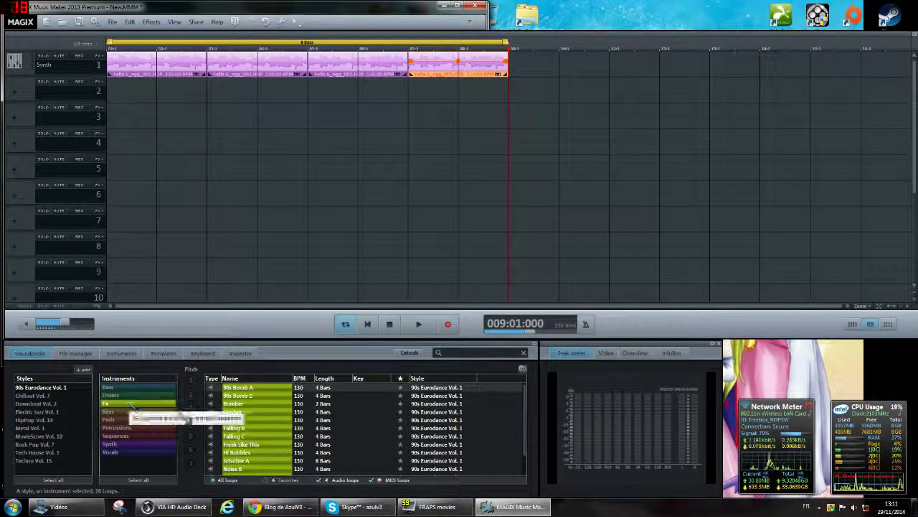
left_click(245, 422)
left_click(247, 435)
left_click(251, 451)
left_click(253, 461)
scroll(267, 465, "down", 1)
left_click(261, 454)
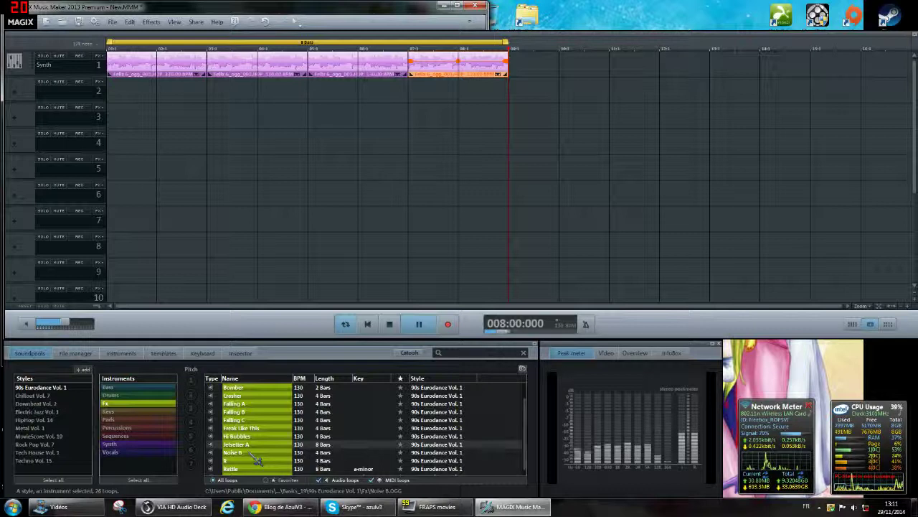
scroll(249, 460, "down", 1)
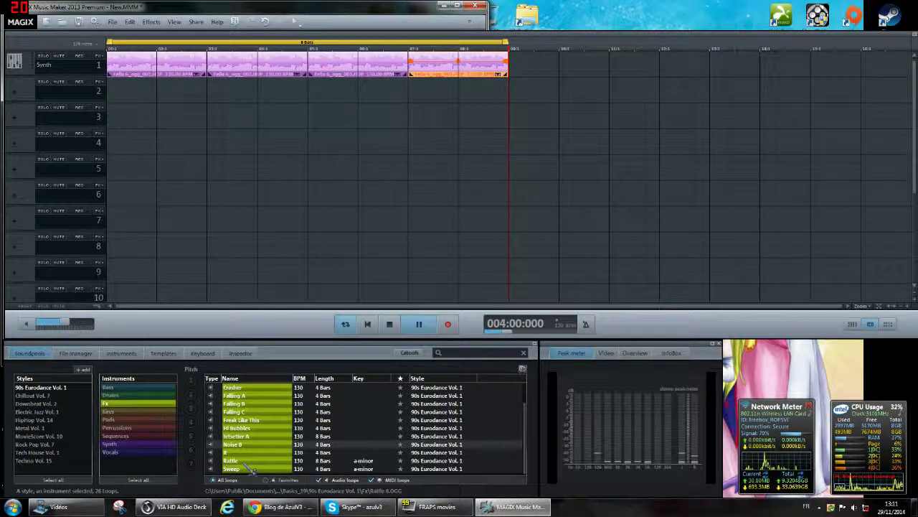
left_click(250, 469)
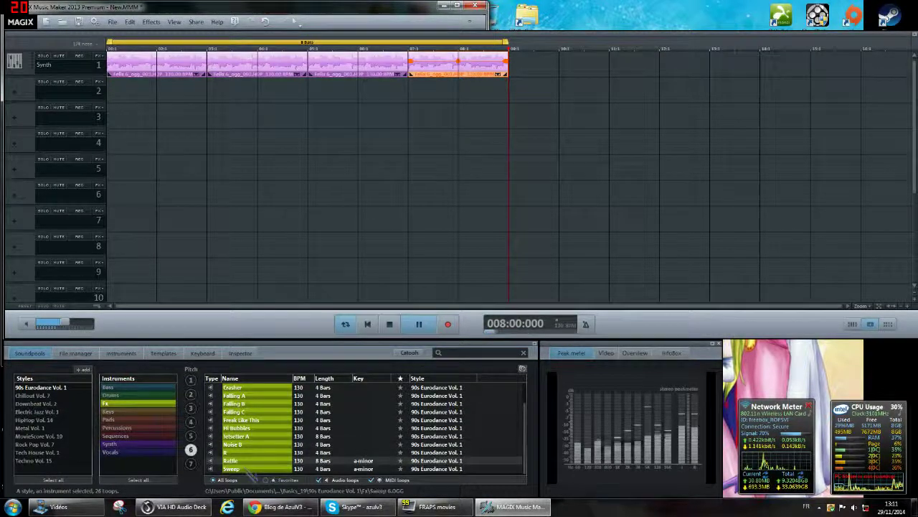
Preview the Hi Bubbles, Crasher, Bomber, 90s Bomb A and 90s Bomb D effect loops
left_click(249, 421)
scroll(249, 433, "up", 2)
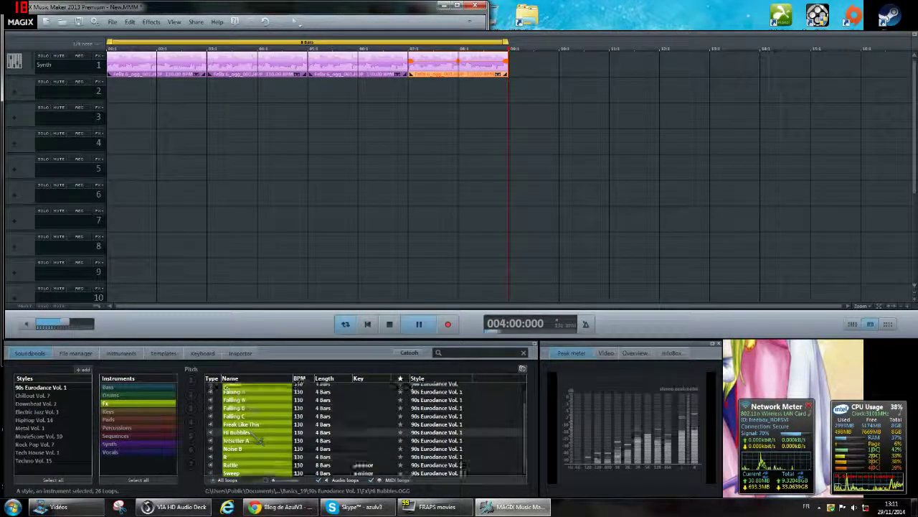
left_click(249, 404)
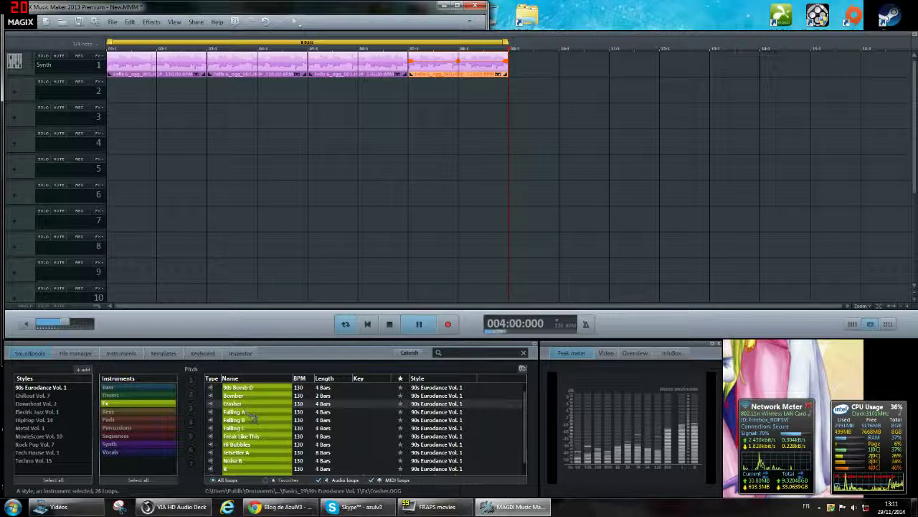
left_click(249, 398)
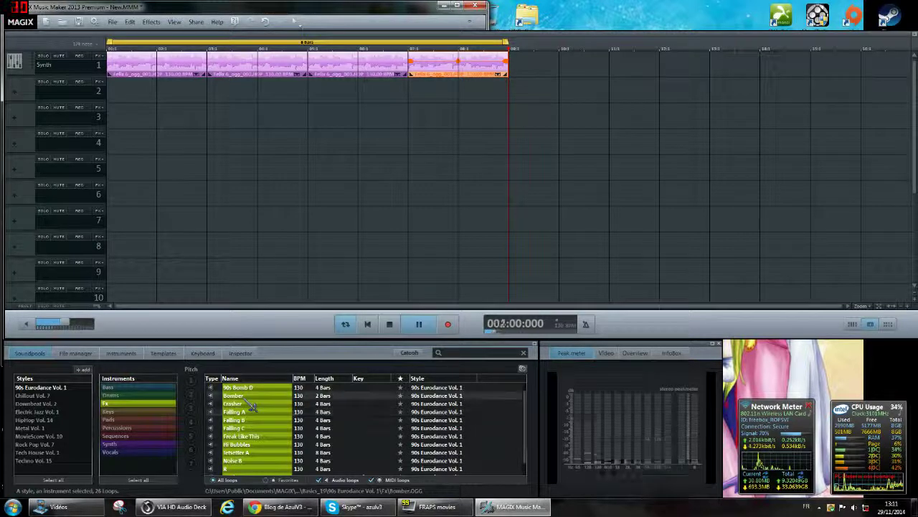
left_click(259, 388)
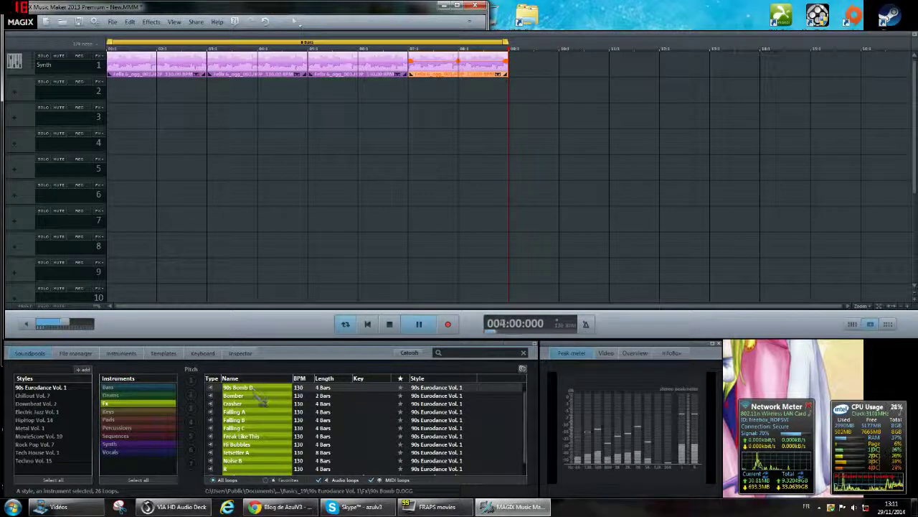
scroll(256, 411, "up", 1)
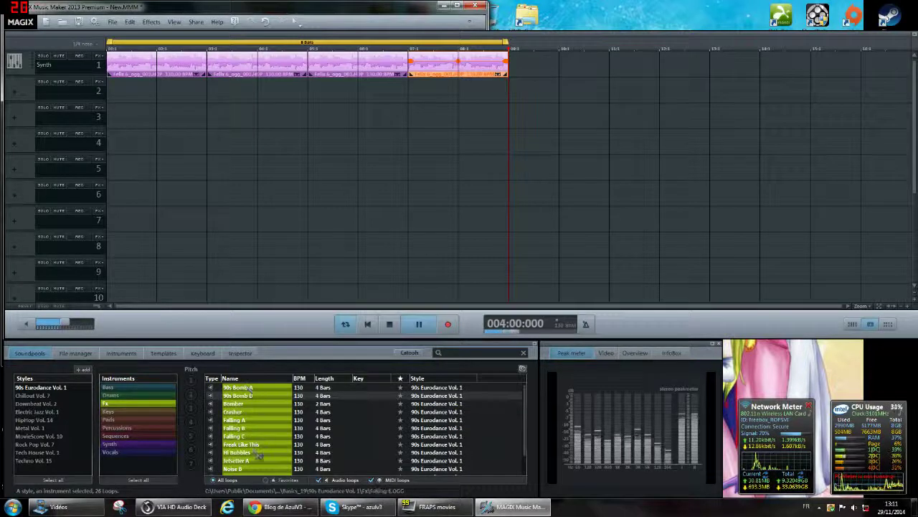
left_click(249, 389)
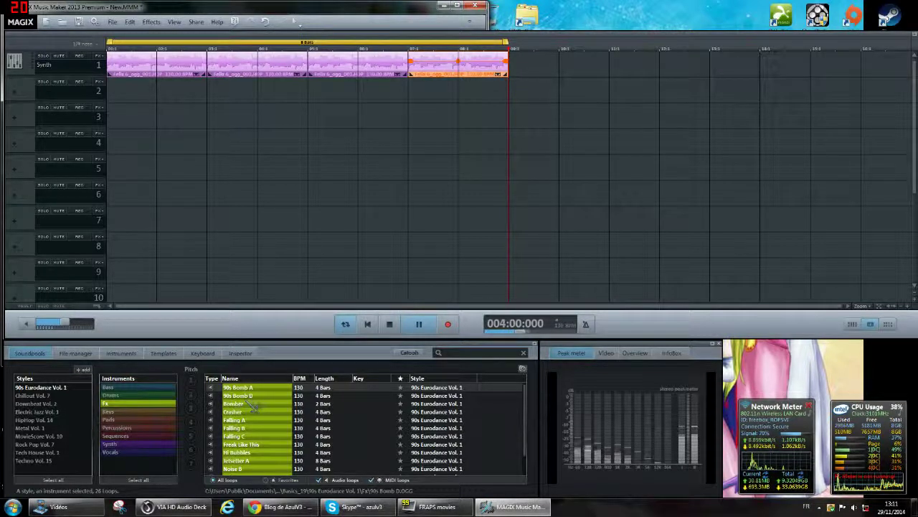
left_click(252, 396)
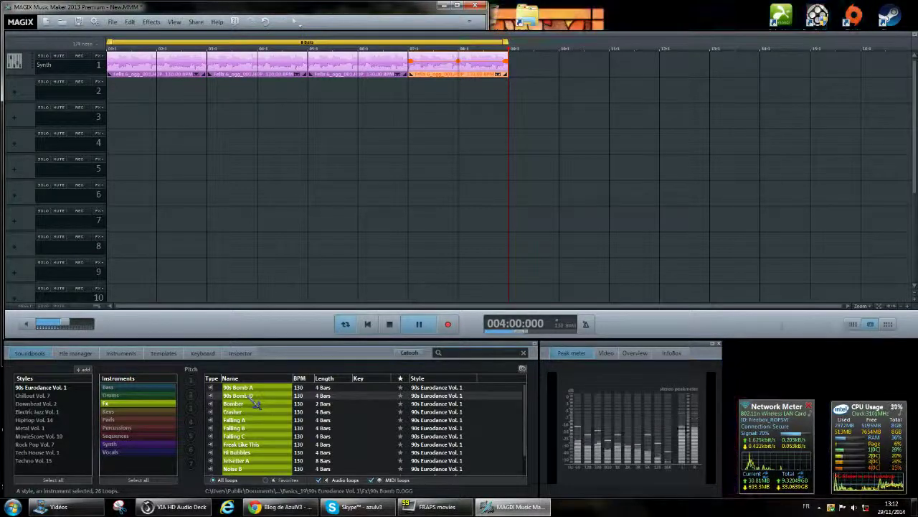
Compare further Eurodance effects by previewing Falling C, Freak Like This, Hi Bubbles and Jetsetter A
left_click(253, 413)
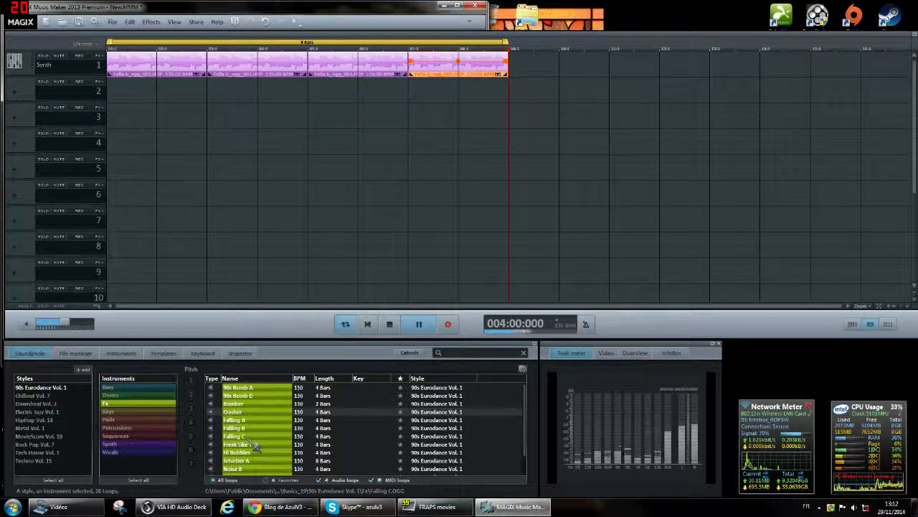
left_click(254, 445)
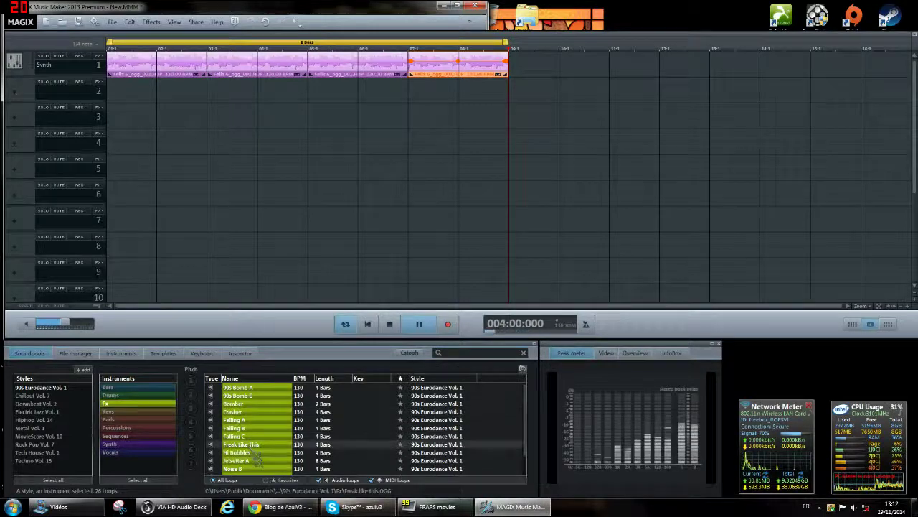
left_click(254, 453)
left_click(253, 460)
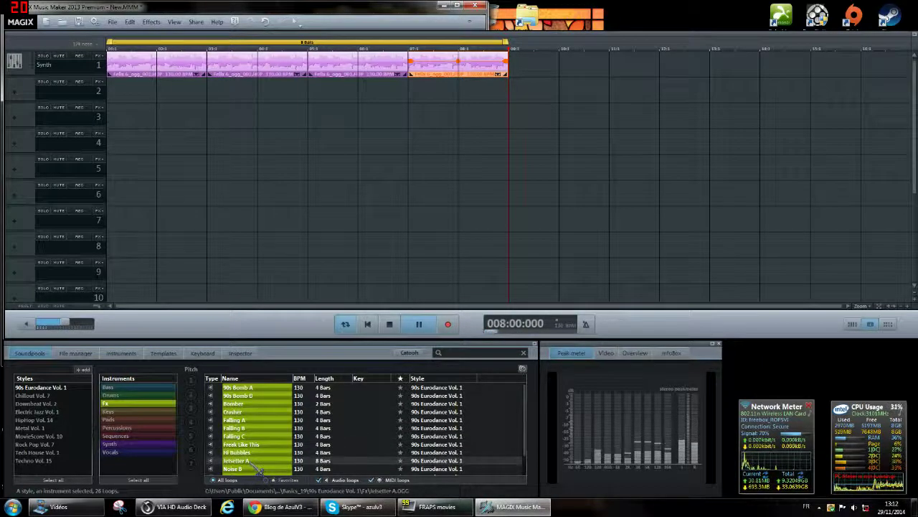
Try adding the Noise B effect loop to the arrangement near bar 8 and undo the placement
left_click(253, 469)
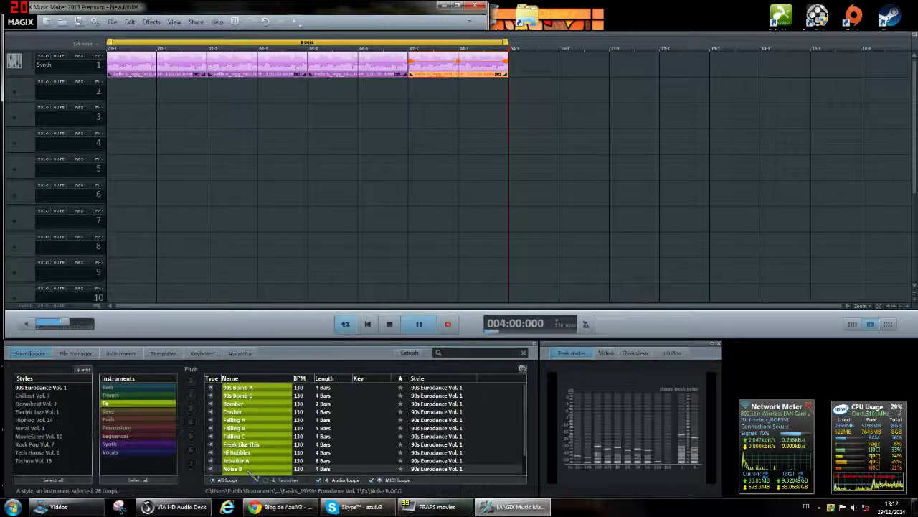
left_click_drag(252, 470, 456, 164)
key("ctrl+z")
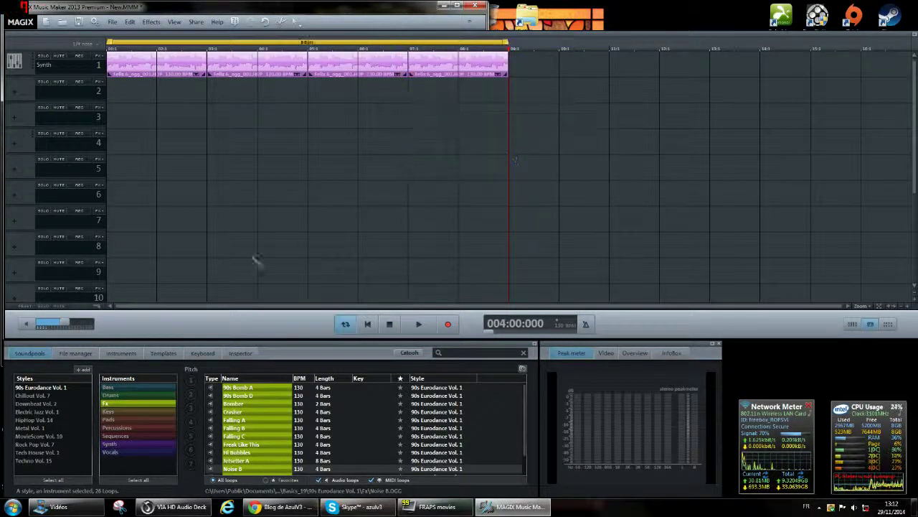
Switch to the Tech House Vol. 1 style and preview its Fx loops, including Noise Tremolo, Noise Flanger, Cricket and Rolling
left_click(36, 452)
left_click(245, 427)
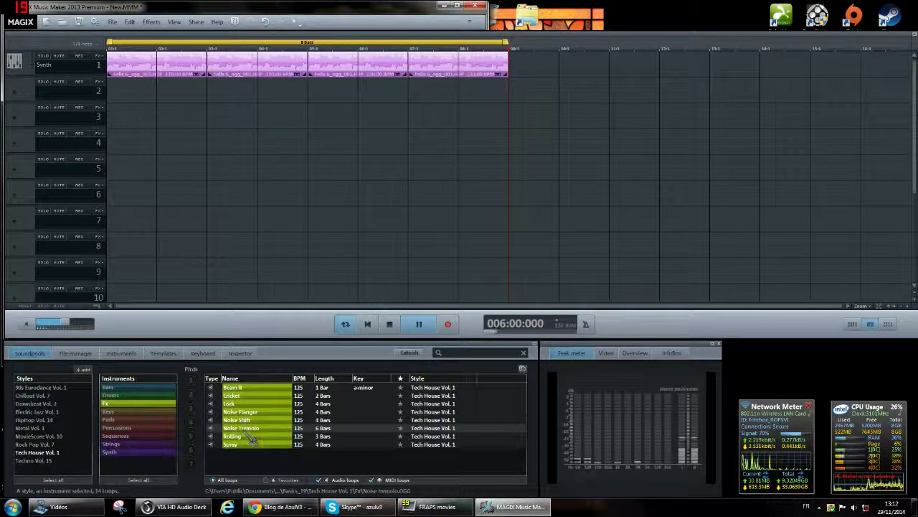
left_click(251, 414)
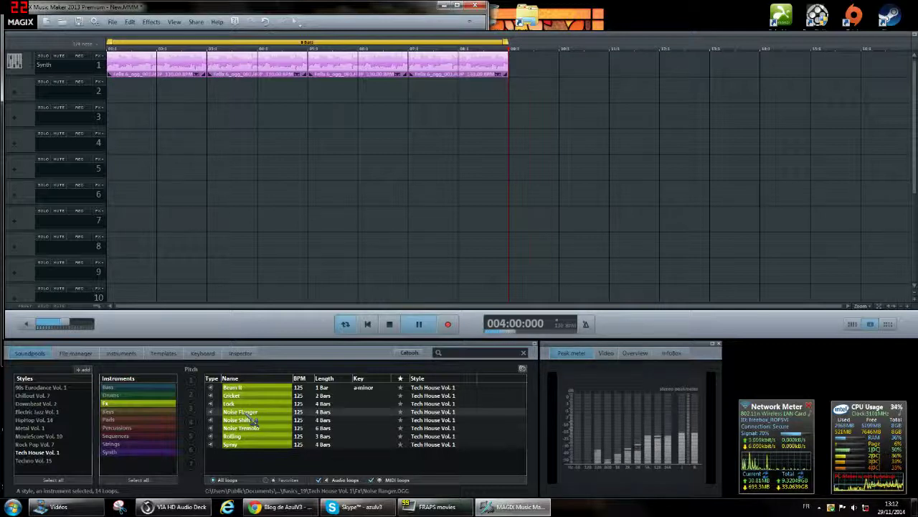
left_click(248, 396)
left_click(250, 412)
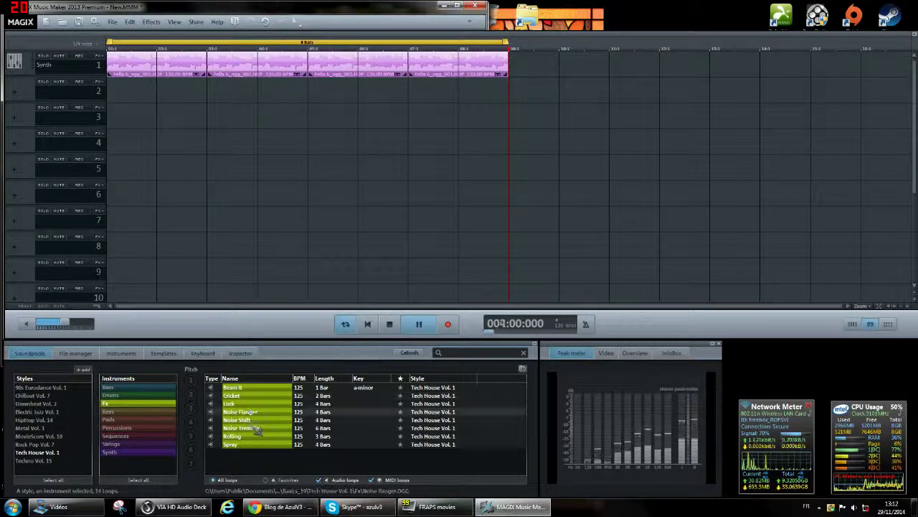
left_click(255, 428)
left_click(251, 435)
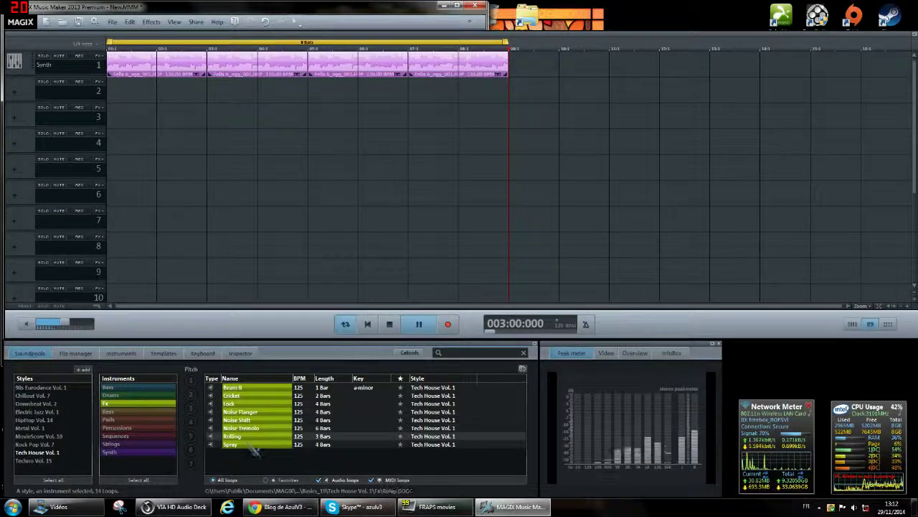
left_click(251, 428)
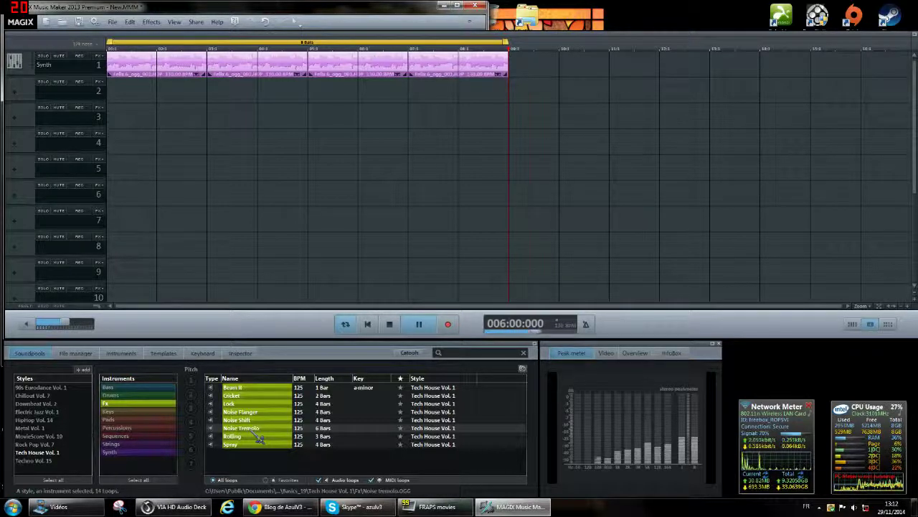
Try out the Noise Tremolo loop on track 2 under bars 5 to 8, trimmed to the synth's end, and delete it
left_click_drag(351, 298, 459, 123)
left_click_drag(703, 119, 611, 119)
left_click_drag(548, 120, 447, 101)
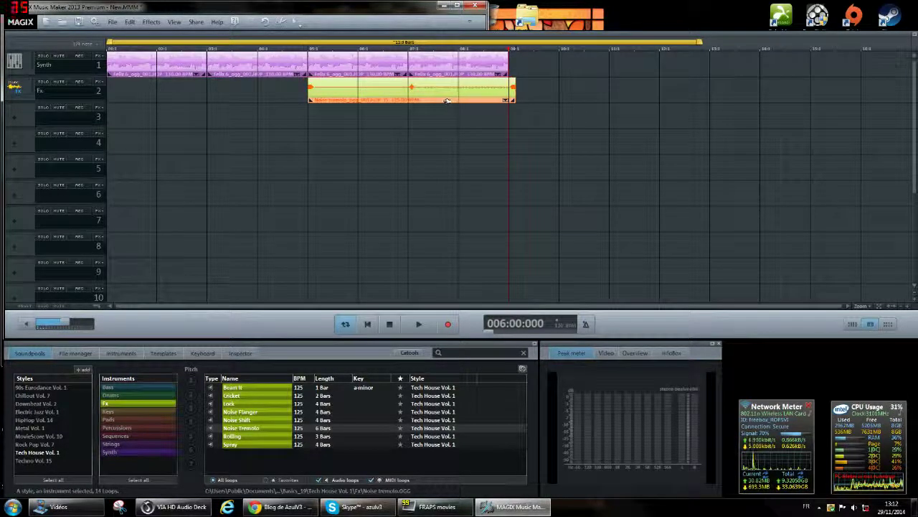
left_click_drag(520, 94, 505, 89)
key("space")
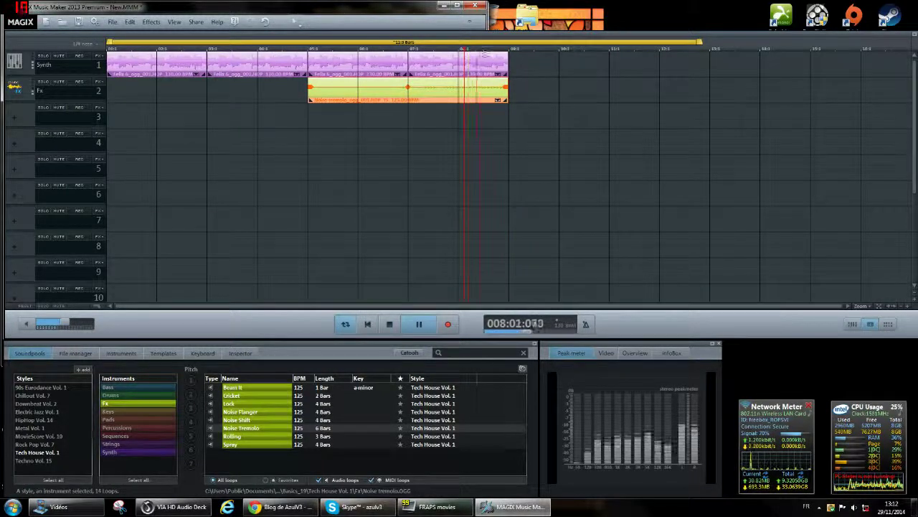
key("space")
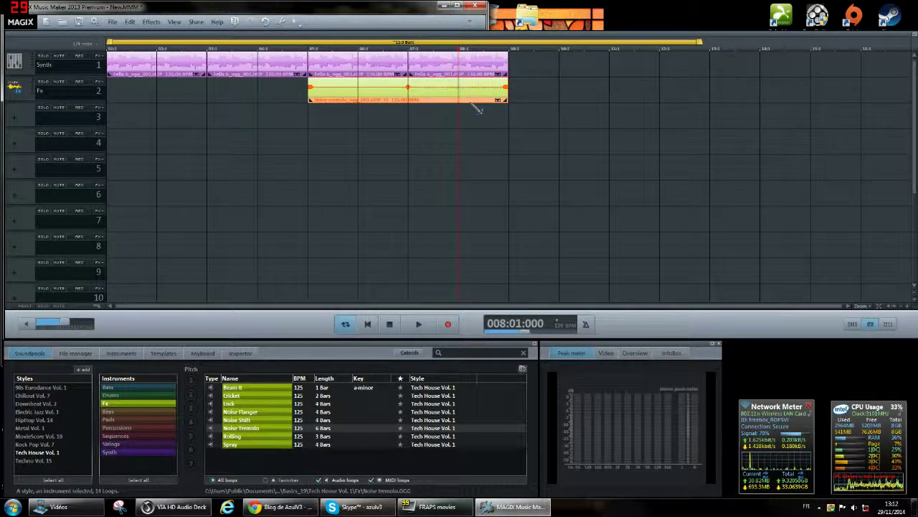
key("Delete")
Place the Noise Shift loop on track 2 at bar 7 and shorten it to two bars, ending with the synth
left_click(239, 420)
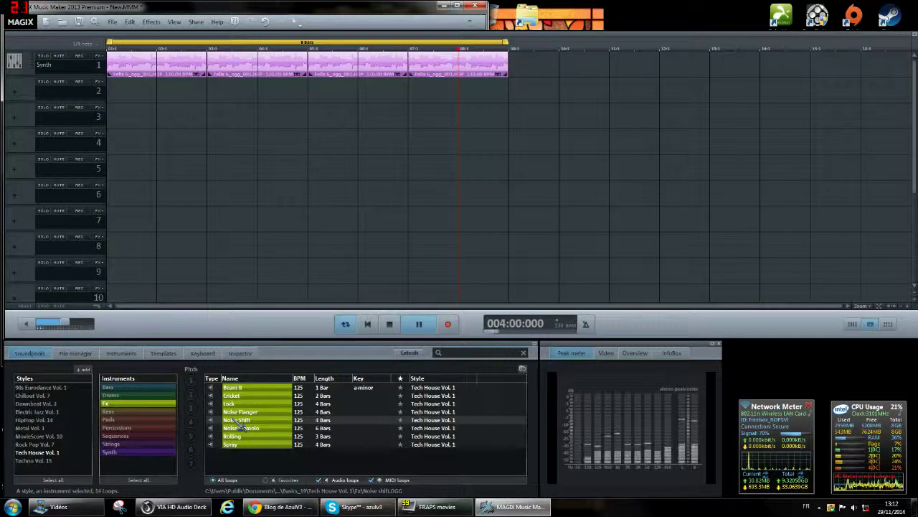
left_click_drag(428, 166, 459, 88)
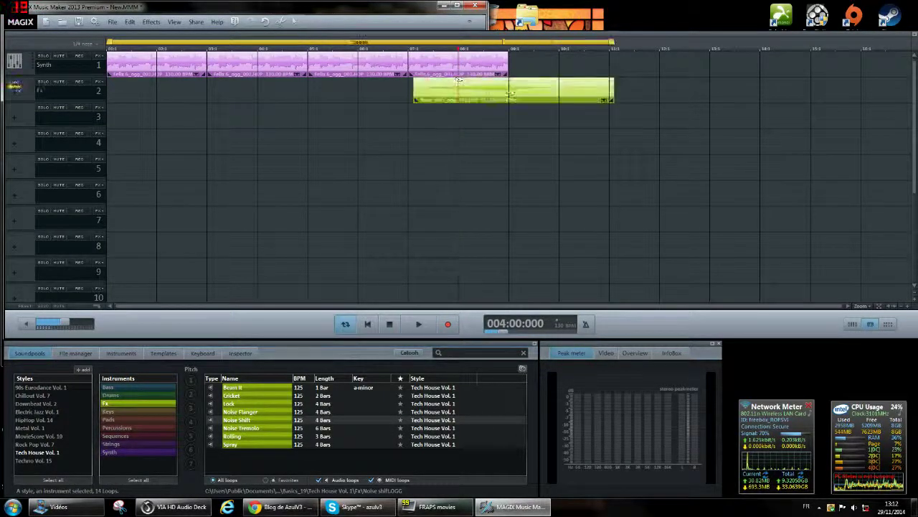
left_click_drag(614, 96, 510, 95)
Play the arrangement from bar 6, beat 3 to hear the Noise Shift effect with the synth, and stop playback
left_click(388, 50)
key("space")
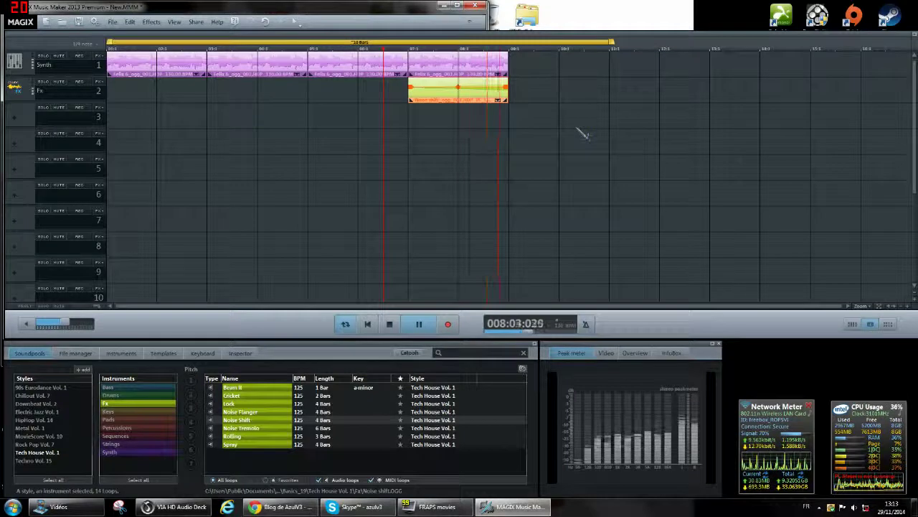
key("space")
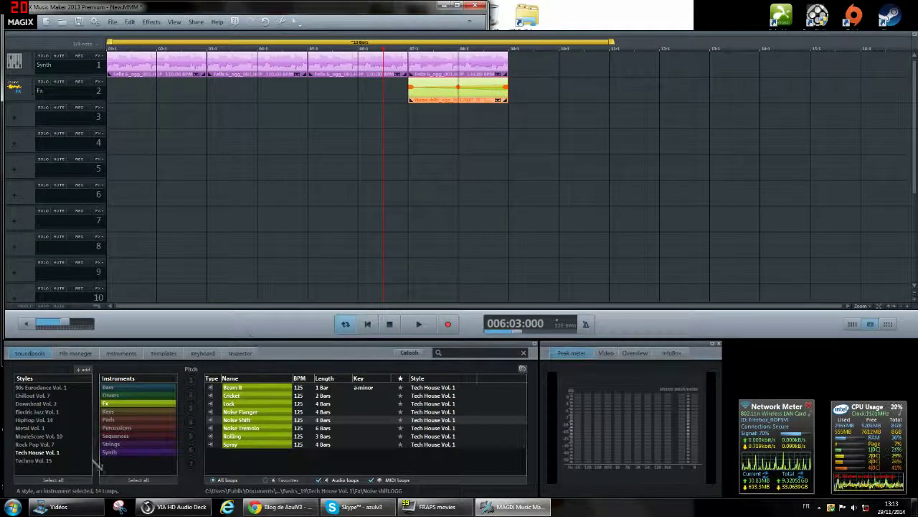
Switch to the Techno Vol. 15 style and preview some of its Boom and Buzz effect loops
left_click(34, 460)
left_click(269, 436)
scroll(268, 437, "down", 1)
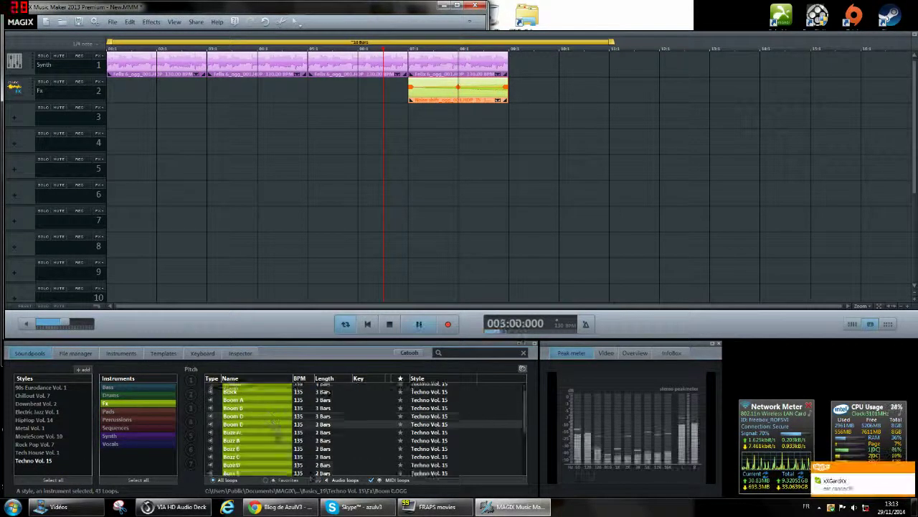
left_click(260, 437)
scroll(260, 439, "down", 2)
left_click(257, 439)
scroll(260, 442, "down", 3)
Preview the remaining Techno Vol. 15 effects further down the list, including Long Ping, Wood Delay and Nose Noise
left_click(256, 451)
scroll(258, 452, "down", 1)
left_click(261, 452)
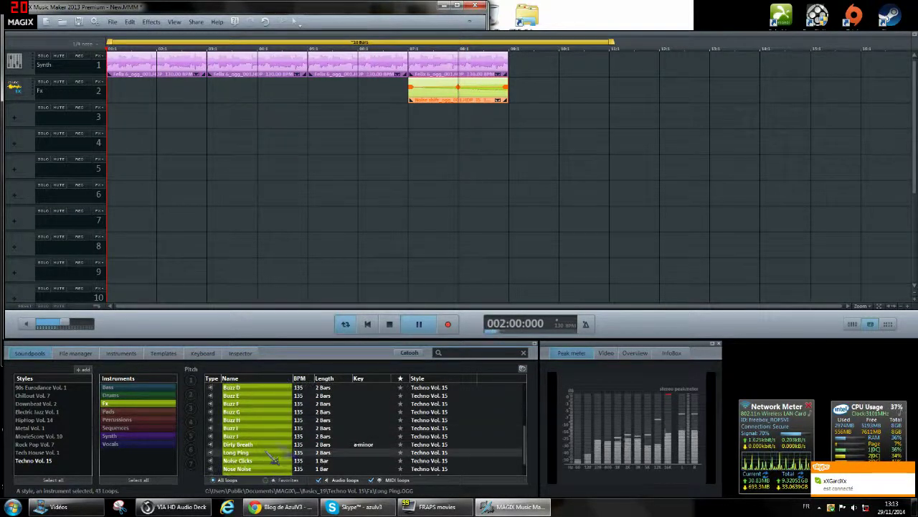
scroll(269, 452, "down", 1)
left_click(266, 452)
left_click(265, 460)
left_click(252, 453)
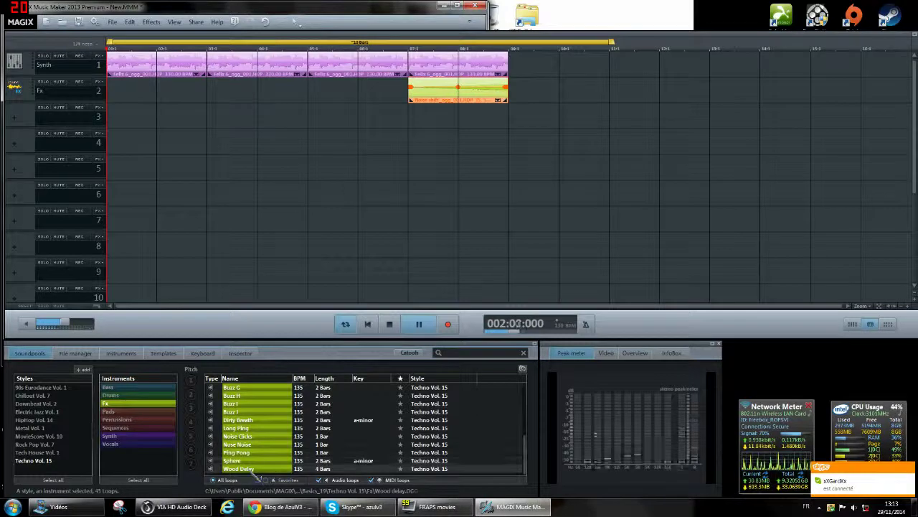
left_click(252, 444)
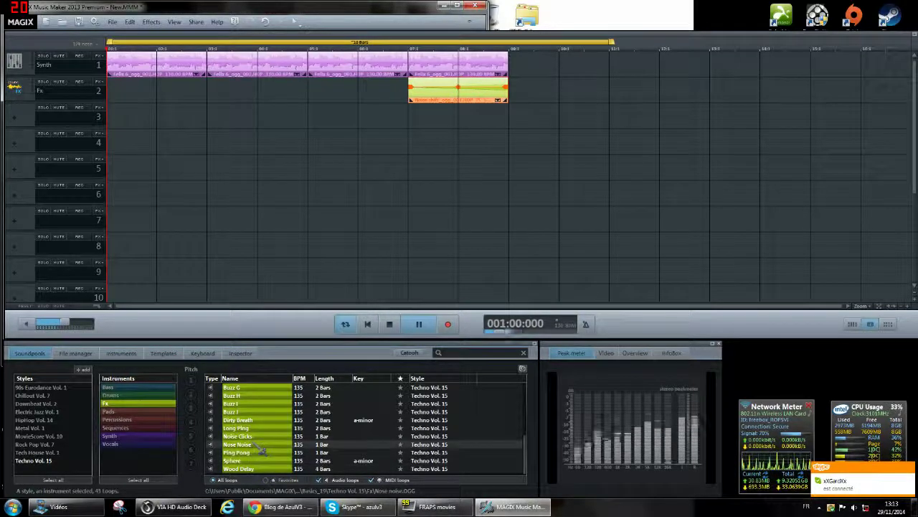
Preview the Noise Clicks and Long Ping effects in Techno Vol. 15 and the Trabajo effect in Downbeat Vol. 2
left_click(255, 436)
left_click(253, 428)
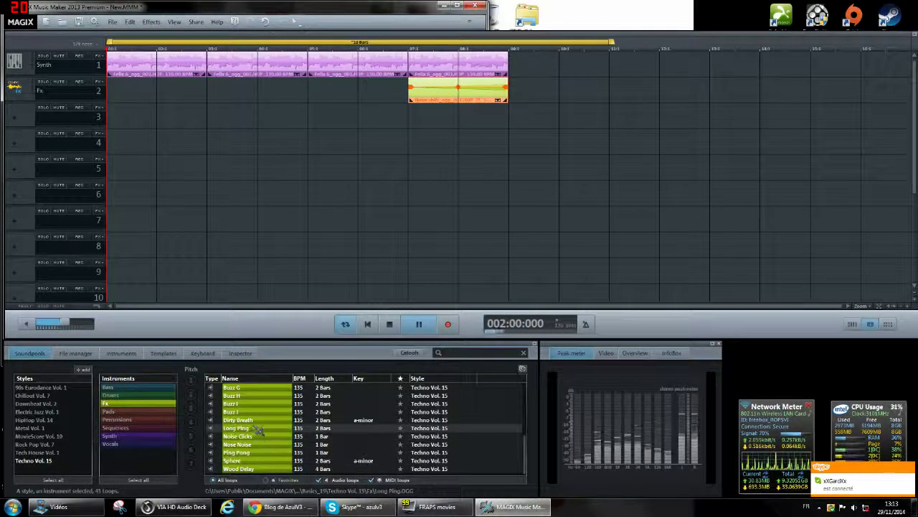
left_click(36, 404)
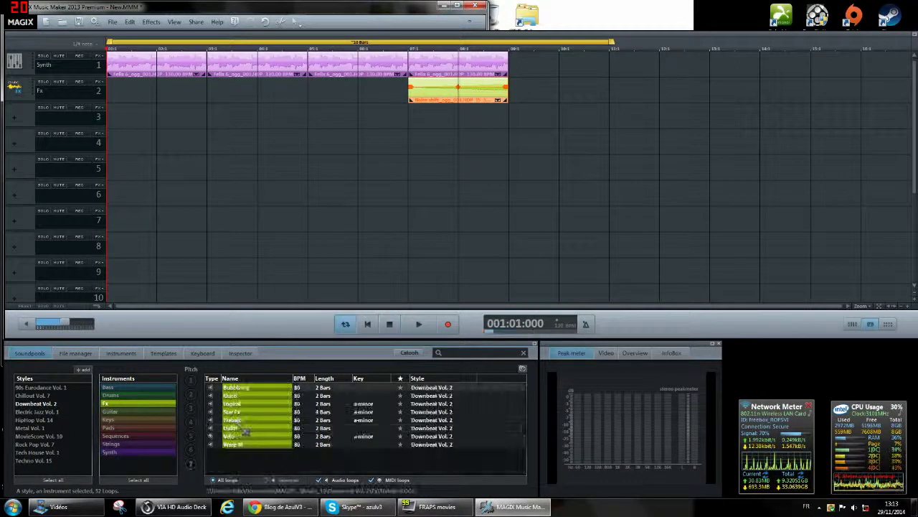
left_click(241, 421)
left_click(254, 419)
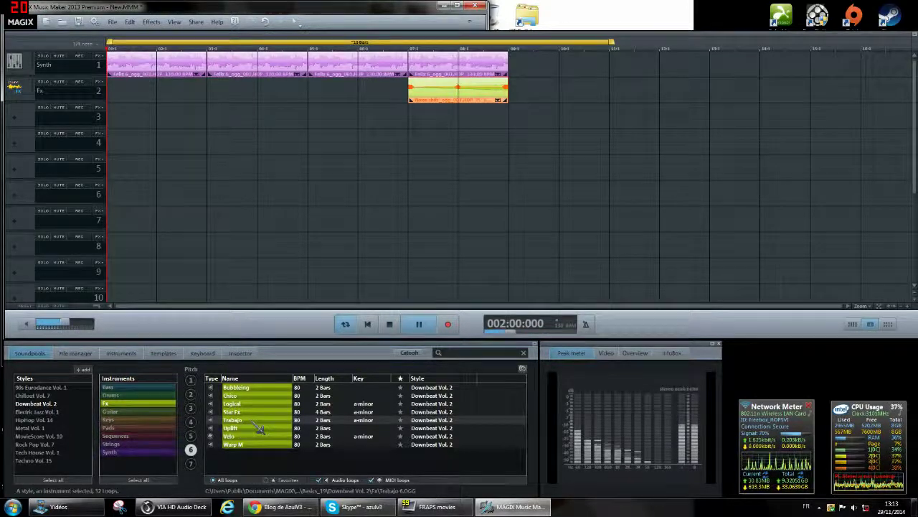
Try the Trabajo loop in place of Noise Shift on track 2 at bars 7 and 8, and delete it after listening
left_click_drag(366, 305, 455, 94)
key("space")
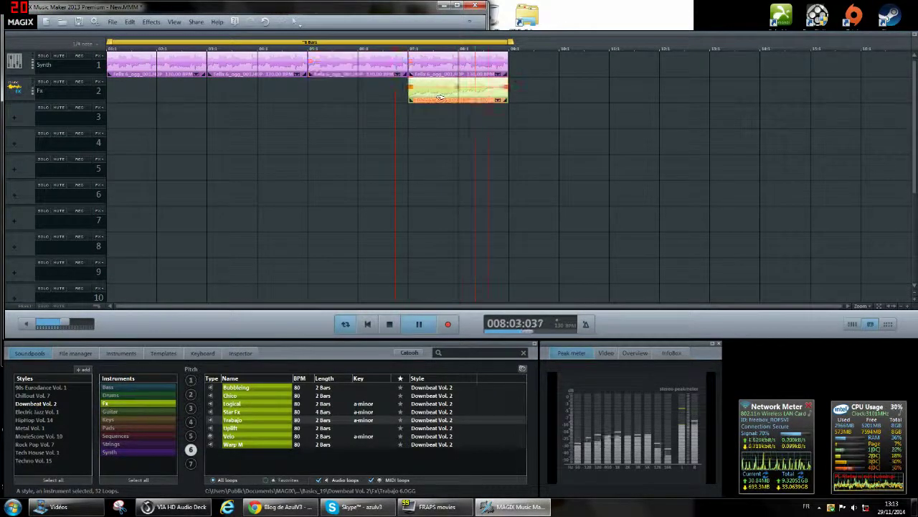
key("space")
key("Delete")
Preview Star Fx in Downbeat Vol. 2, the crash and Groove effects in Electric Jazz Vol. 1, and Nottingham Swell in Rock Pop Vol. 7
left_click(258, 412)
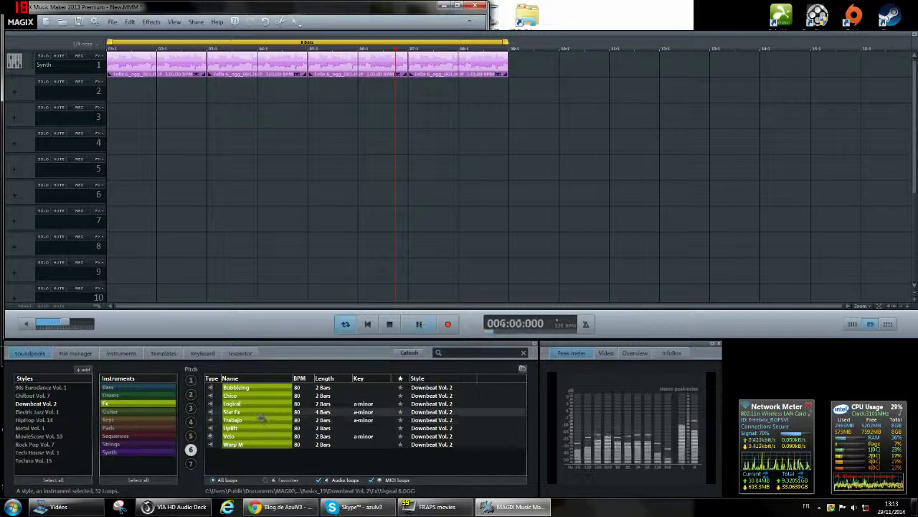
left_click(40, 411)
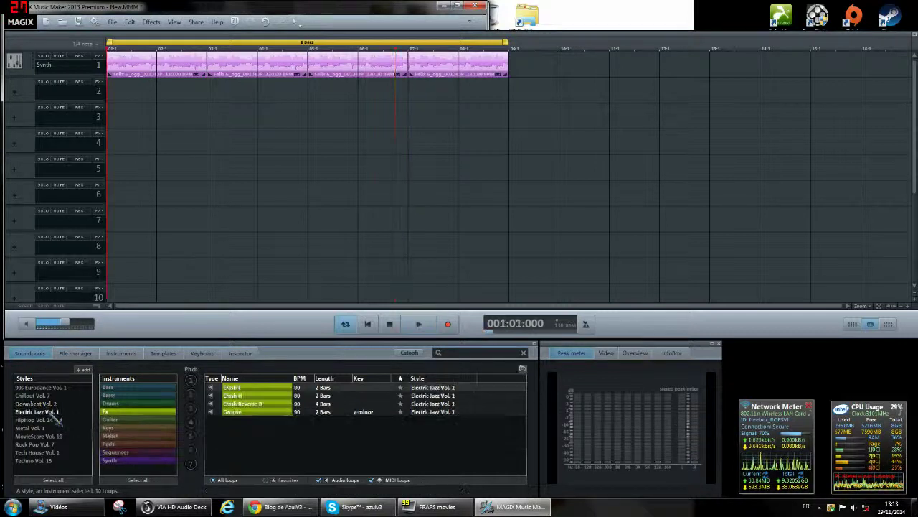
left_click(254, 404)
left_click(252, 413)
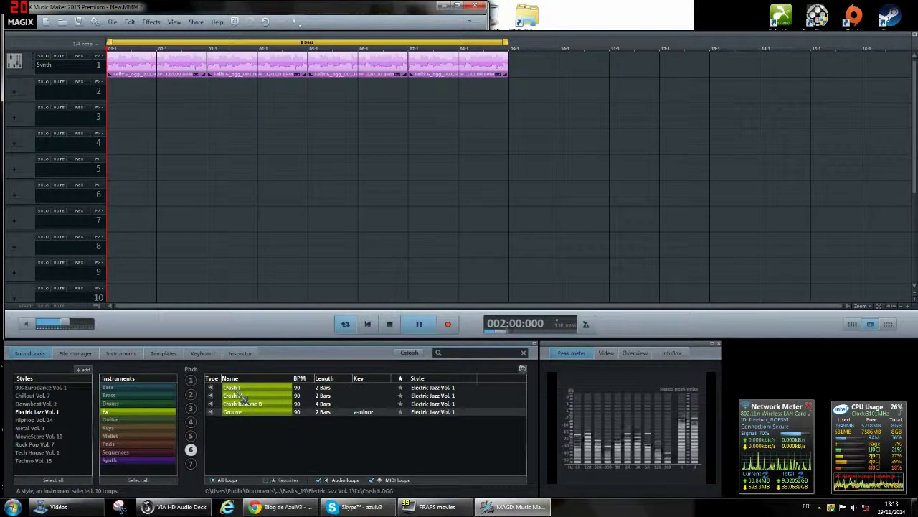
left_click(43, 444)
left_click(247, 388)
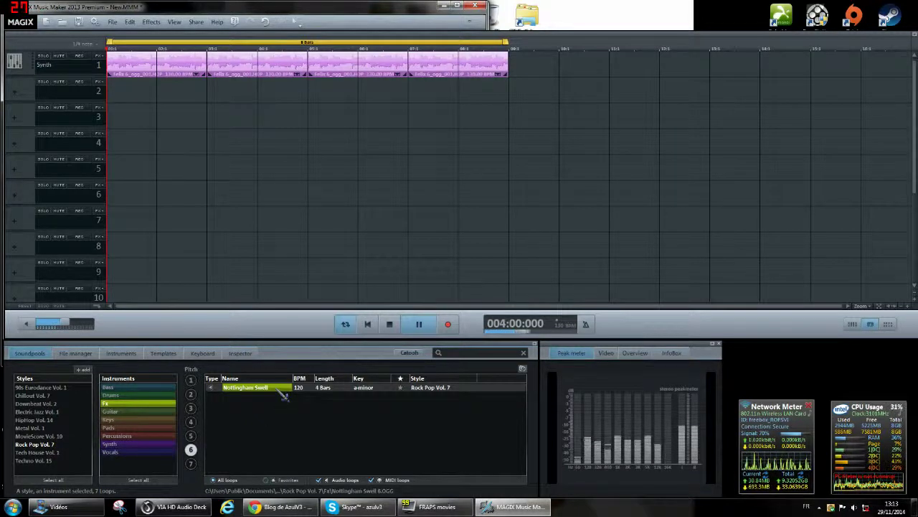
Preview the MovieScore Vol. 10 effects, including Hazy Layer B, Unfathomable Hit and Aquiver Swell
left_click(47, 436)
left_click(266, 420)
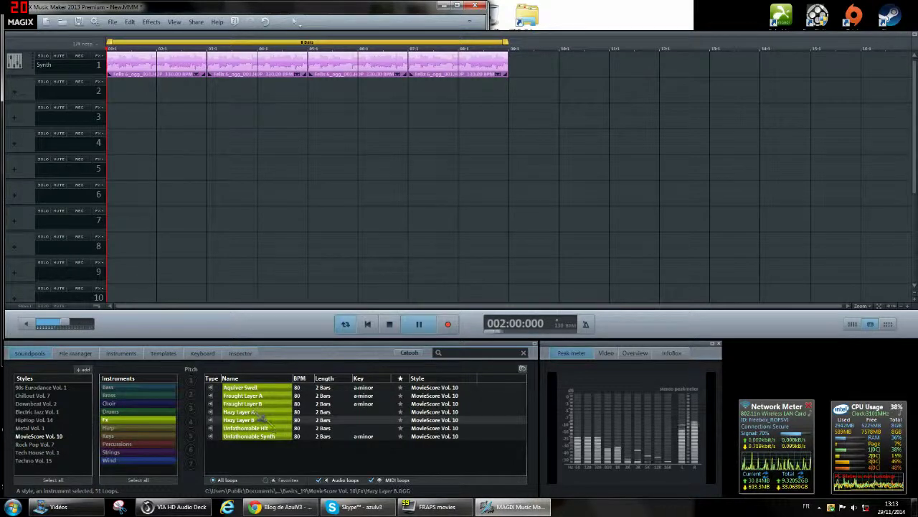
left_click(255, 436)
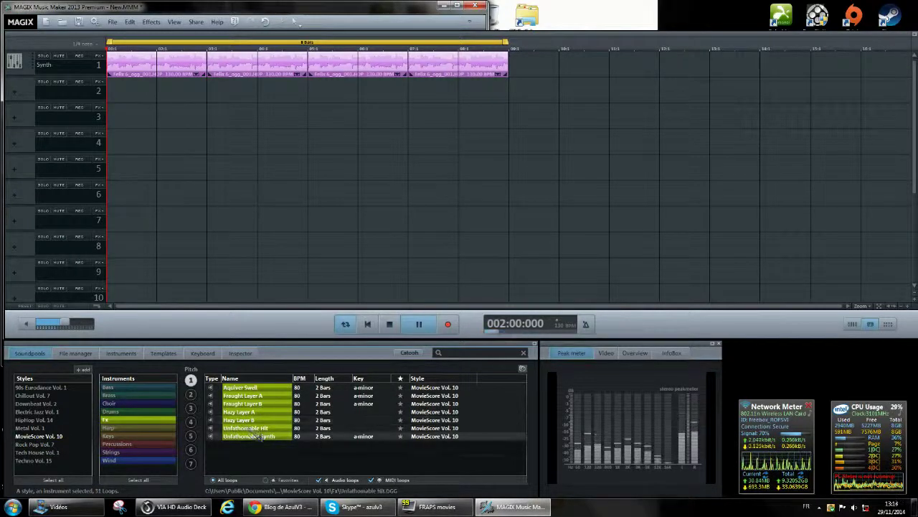
left_click(248, 389)
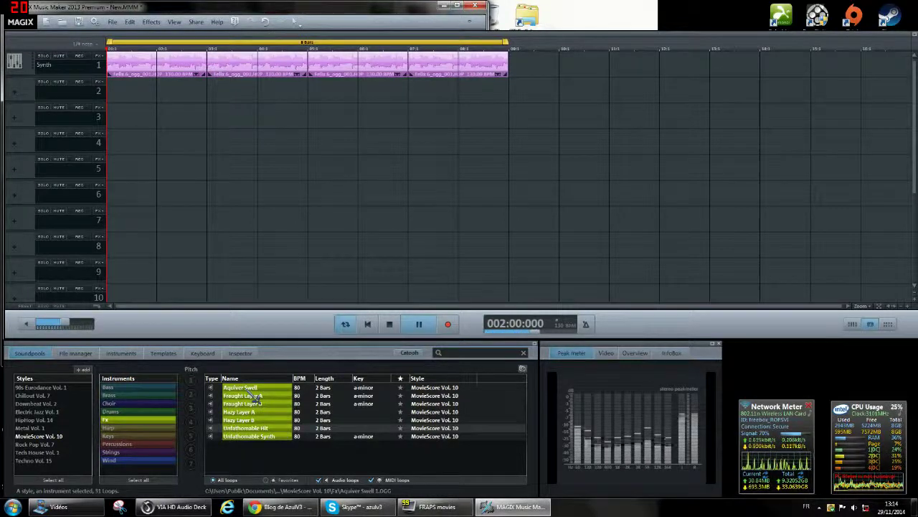
left_click(251, 395)
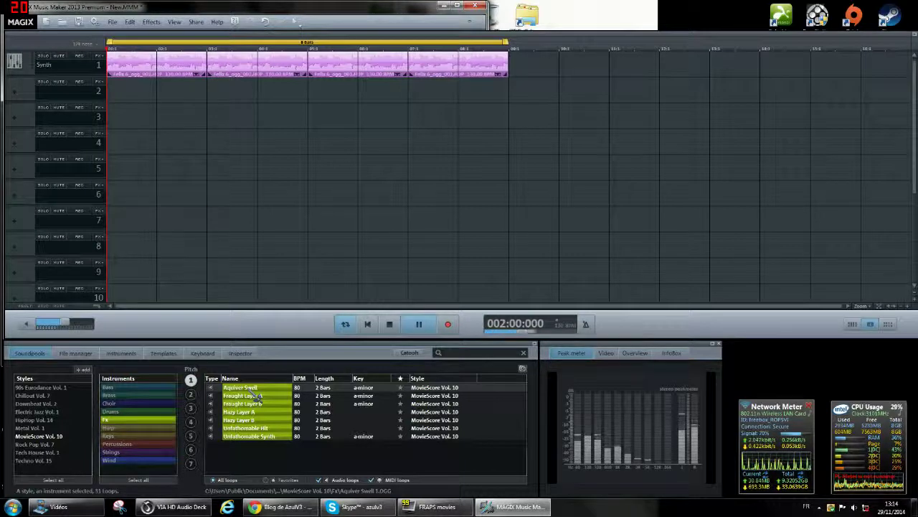
Try the Aquiver Swell loop on track 2 at bar 7 while playing with the synth, and shift it to bar 8
left_click_drag(256, 401, 422, 93)
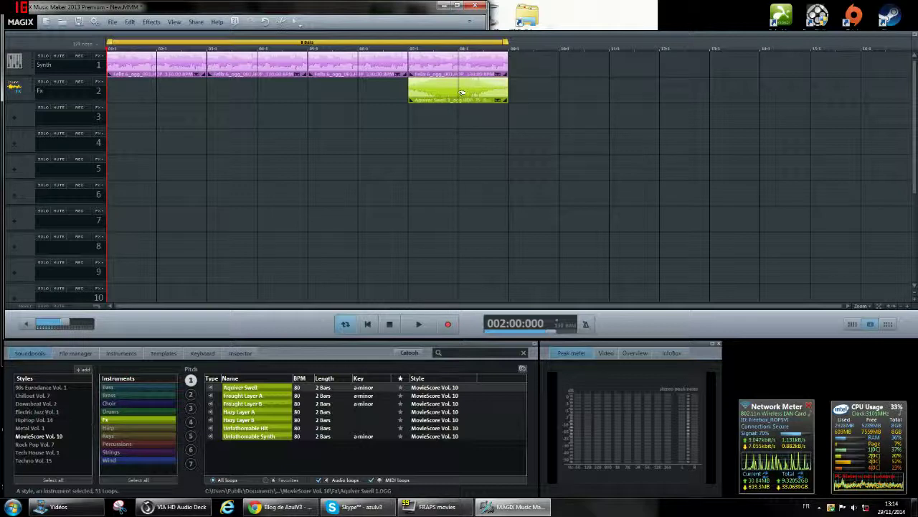
left_click(487, 96)
key("space")
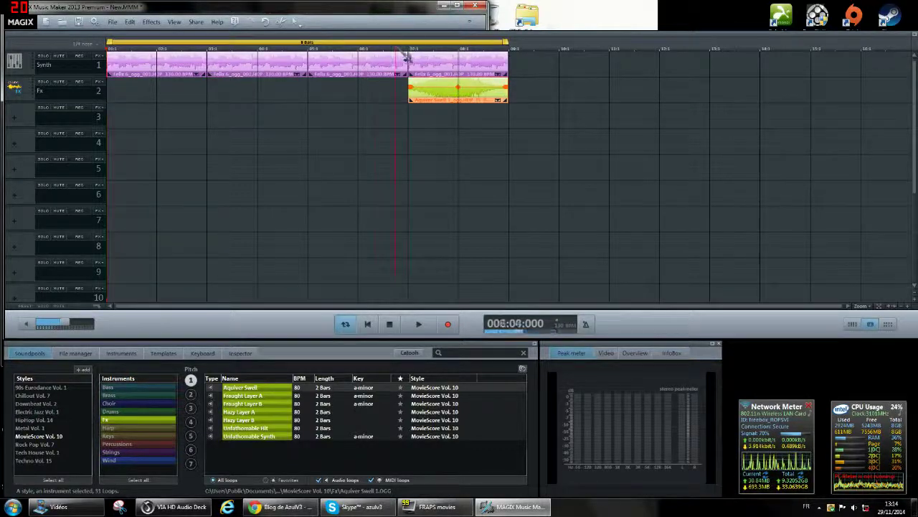
left_click_drag(494, 94, 544, 94)
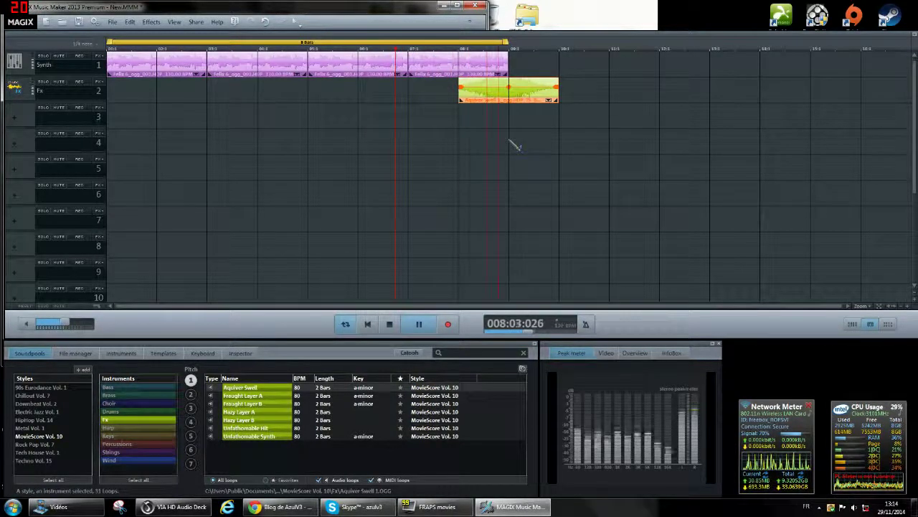
key("space")
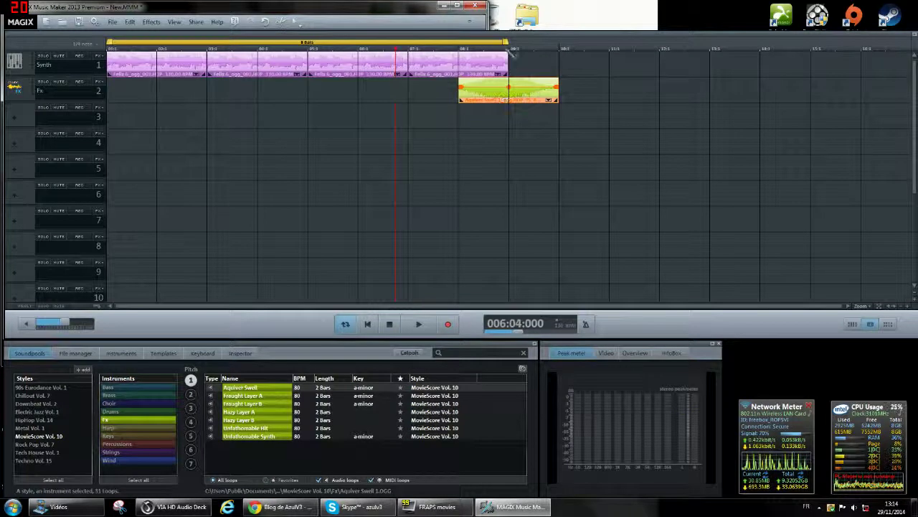
Extend the playback range to nine bars and delete the Aquiver Swell clip from track 2
left_click_drag(508, 41, 558, 42)
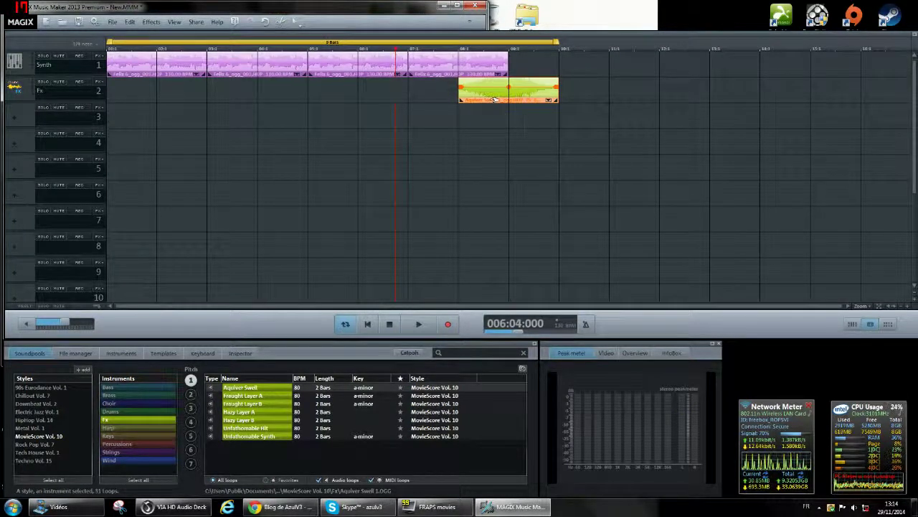
key("Delete")
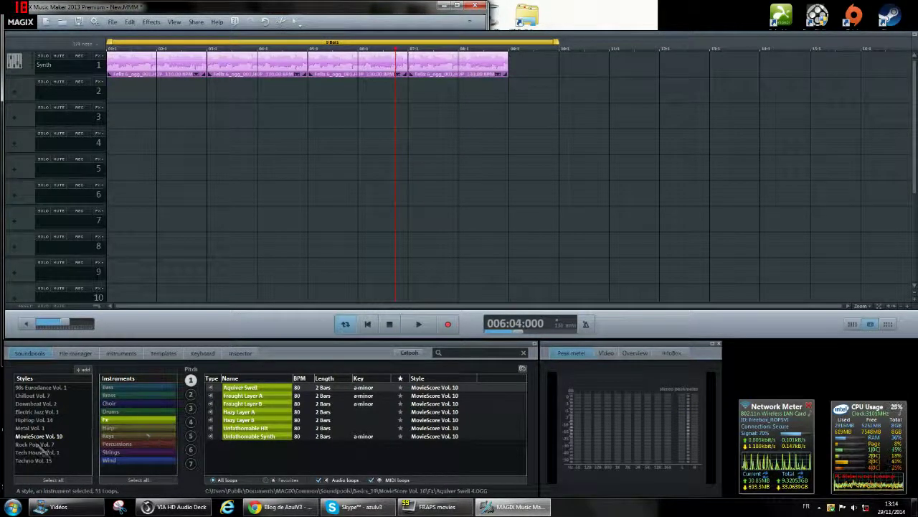
Check the effects in Metal Vol. 1, Electric Jazz Vol. 1 and Chillout Vol. 7, previewing Crash Reverse B, Electric Swell and Jungle Swell
left_click(35, 428)
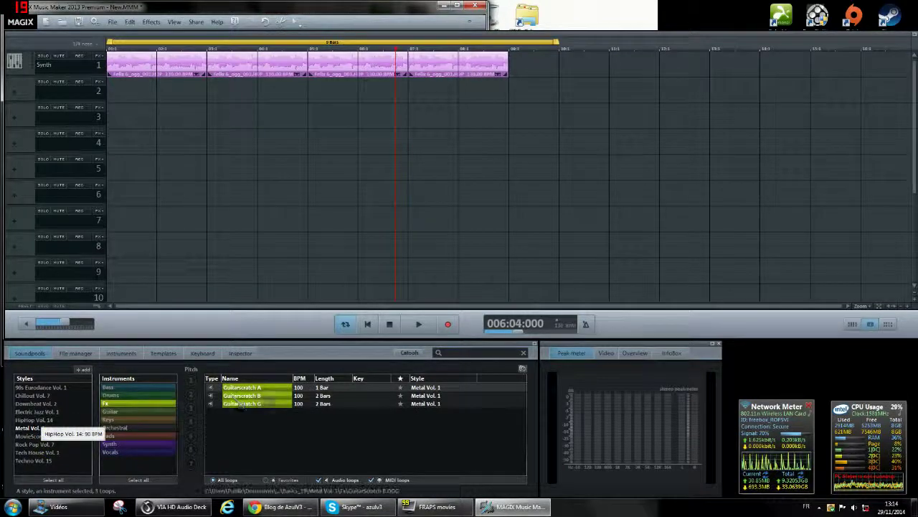
left_click(39, 412)
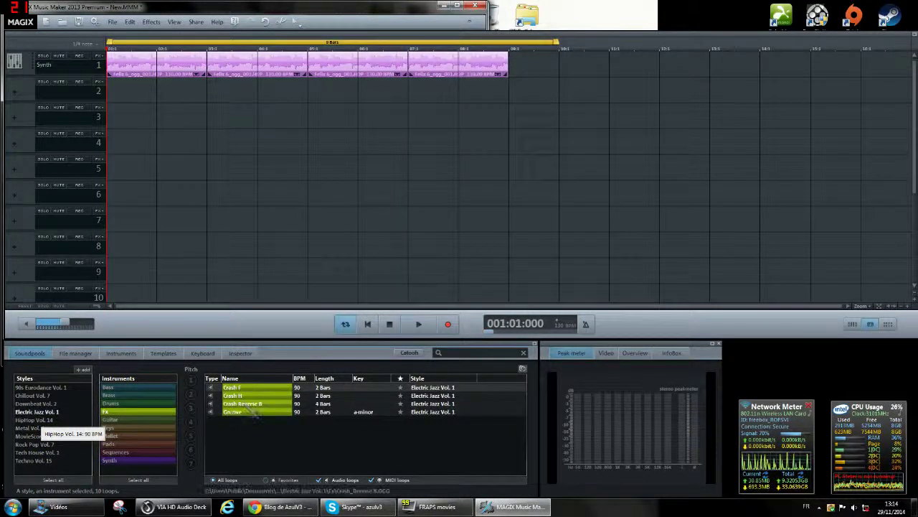
left_click(246, 404)
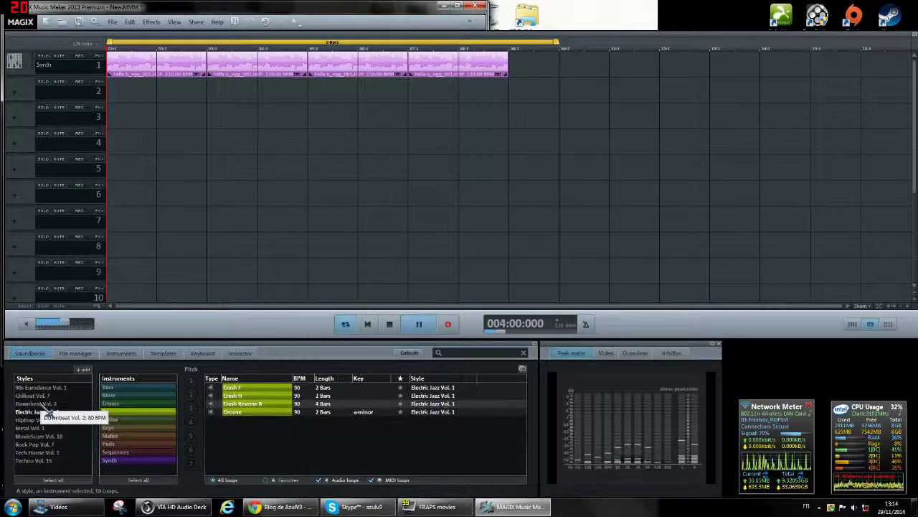
left_click(42, 404)
left_click(60, 396)
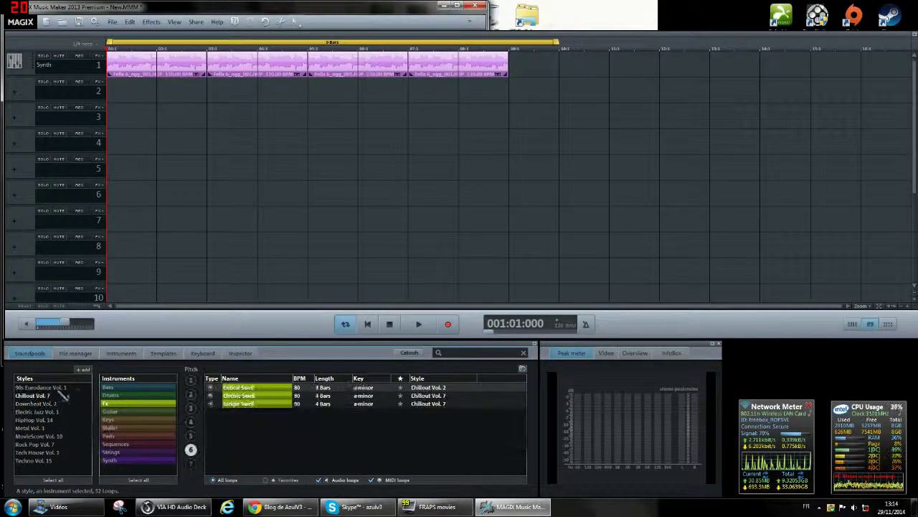
left_click(246, 397)
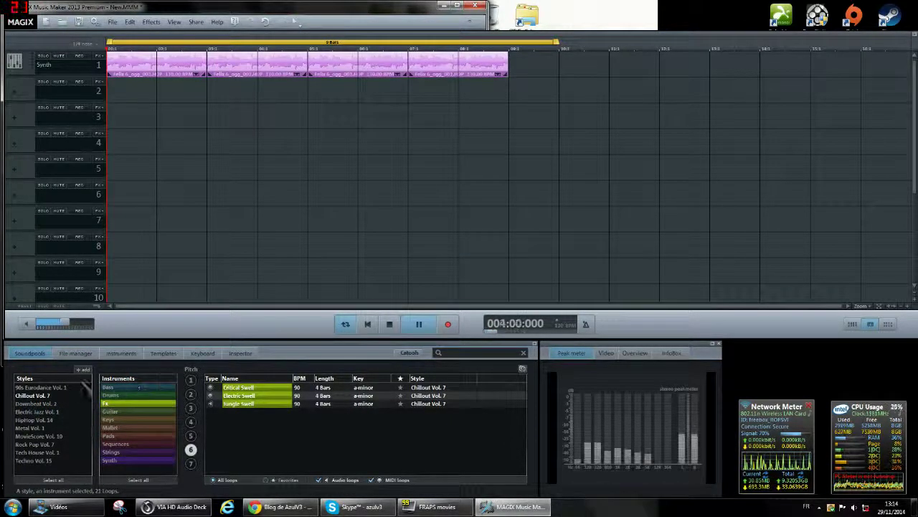
left_click(257, 403)
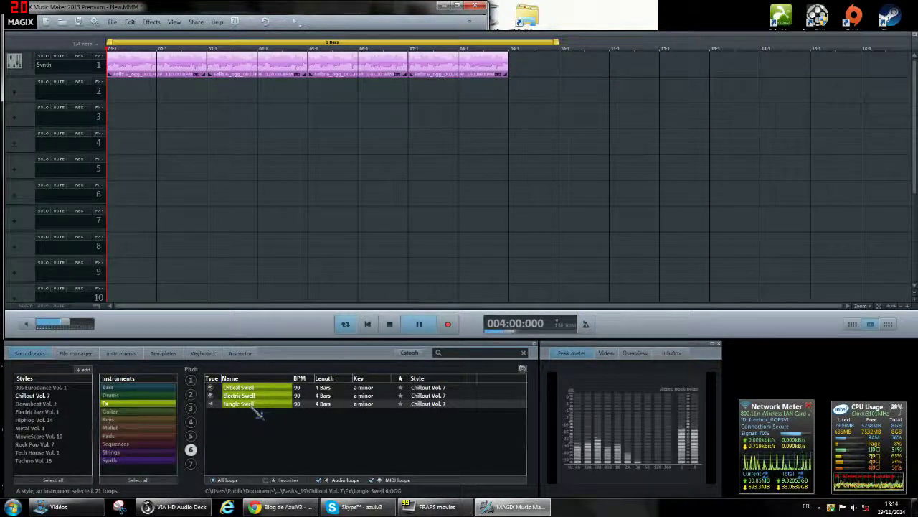
Preview effects in the 90s Eurodance Vol. 1 style and place the R loop on track 2 across bars 7 and 8
left_click(62, 388)
left_click(269, 412)
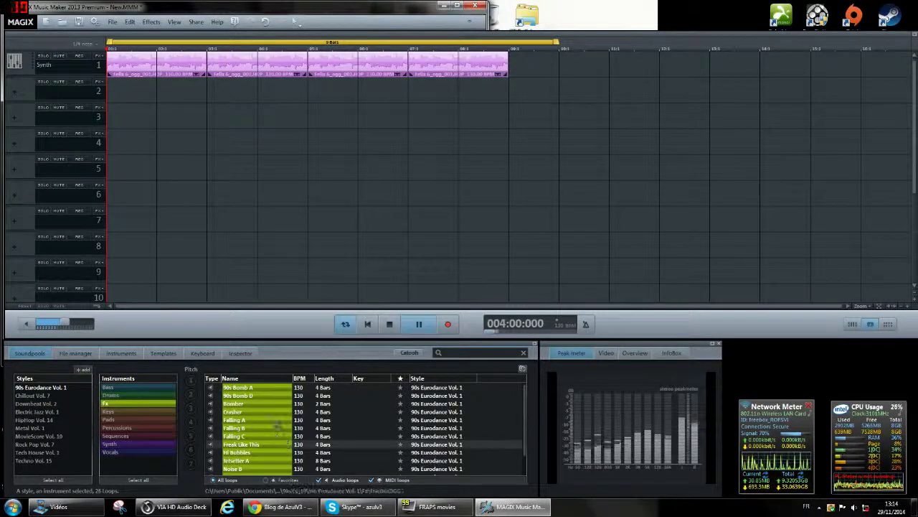
scroll(275, 422, "down", 1)
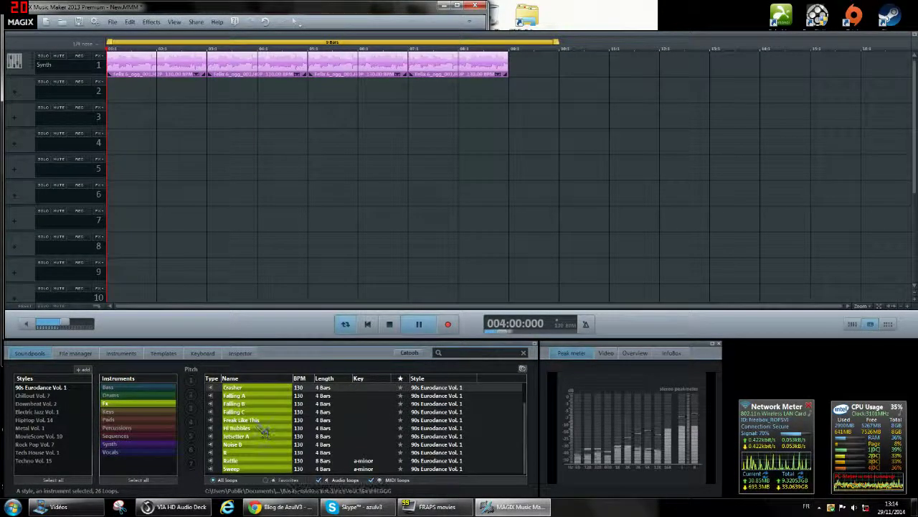
left_click(257, 454)
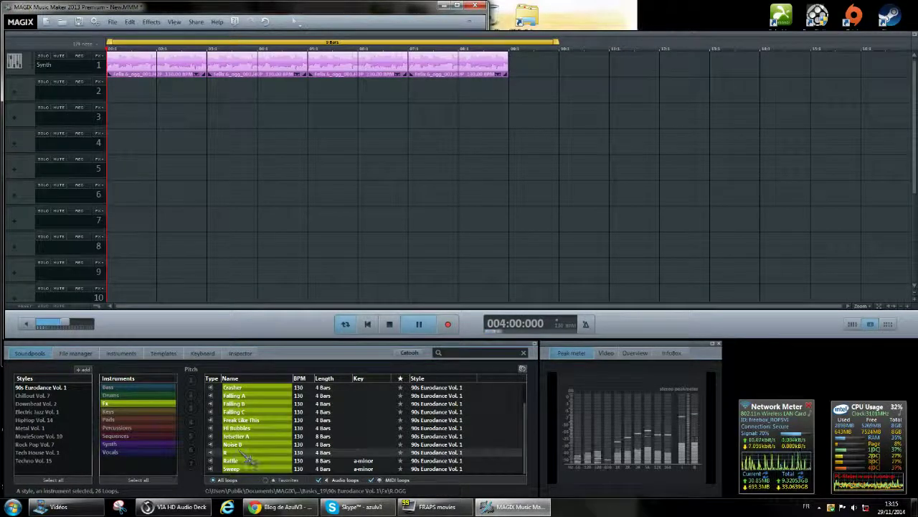
left_click(419, 325)
left_click_drag(396, 178, 514, 90)
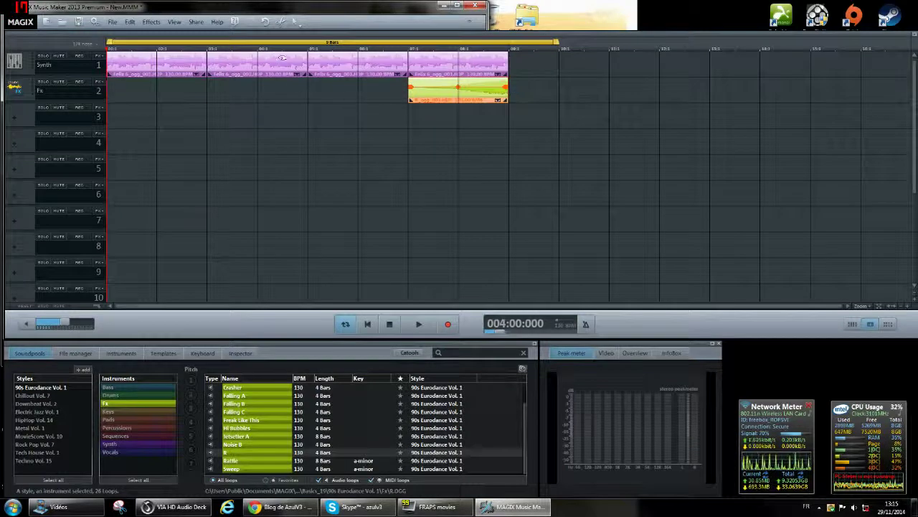
Preview the Full Bass and Gyro Bass loops among the 90s Eurodance Vol. 1 bass sounds
left_click(108, 387)
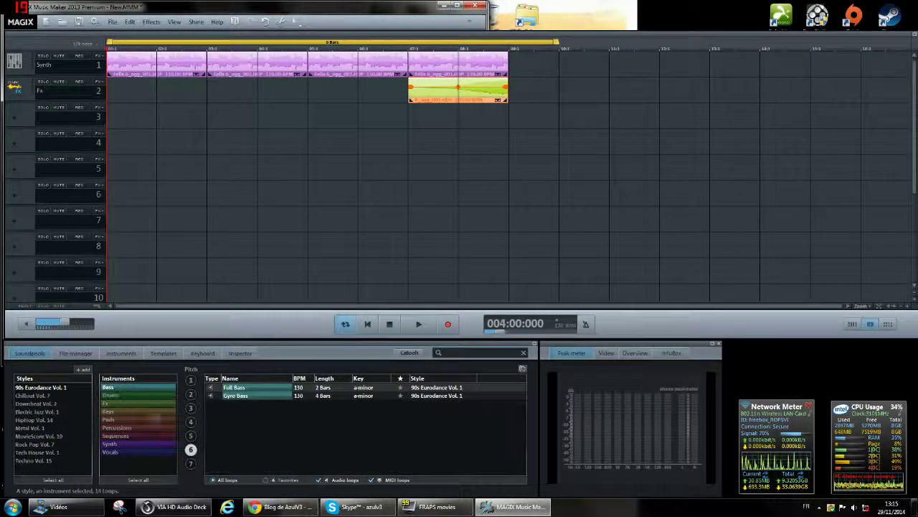
left_click(291, 399)
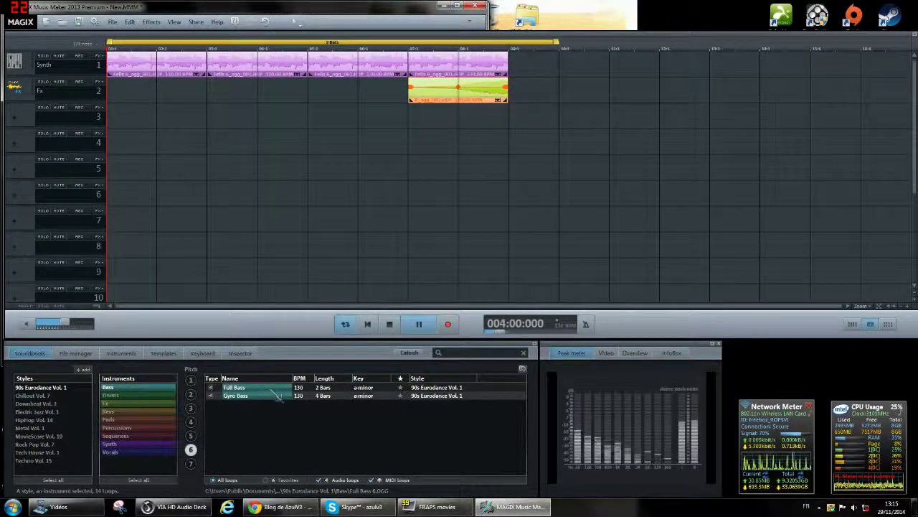
left_click(267, 396)
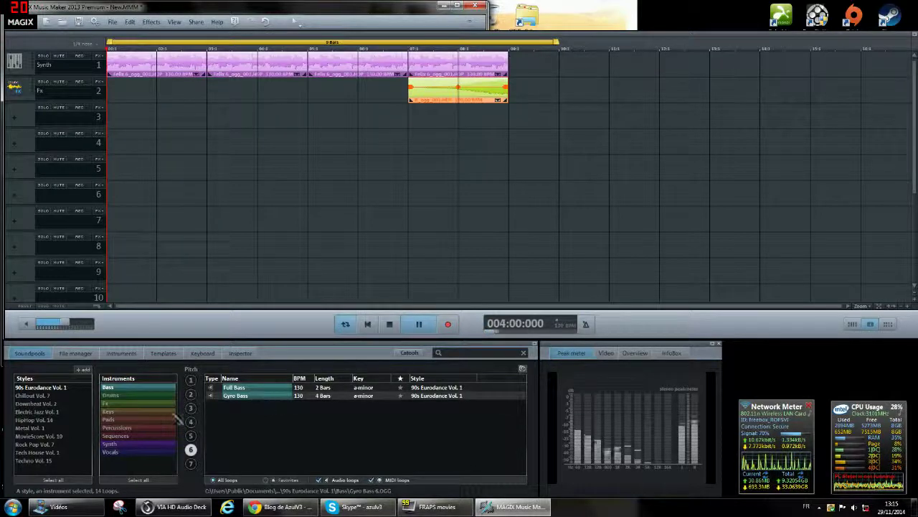
Preview several Gyro Beat drum loops in 90s Eurodance Vol. 1, including Gyro Beat G, H, K, M and D
left_click(112, 395)
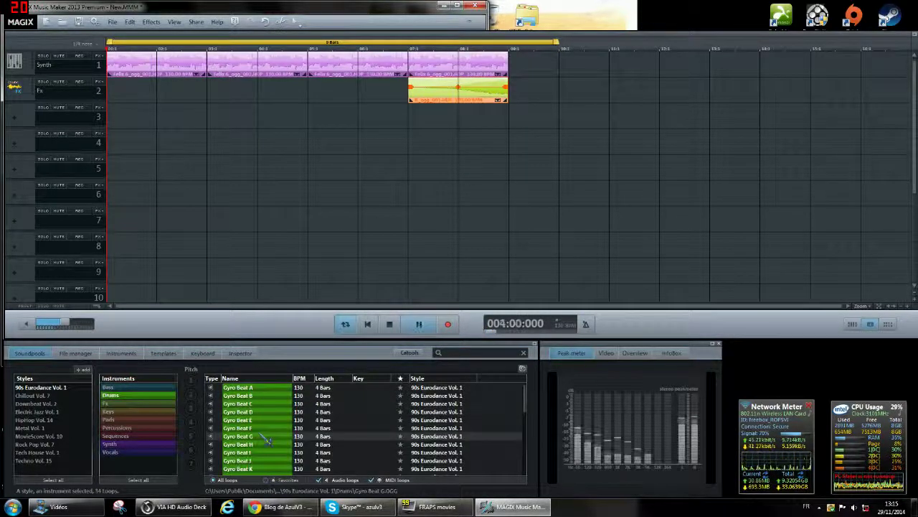
scroll(264, 449, "down", 1)
left_click(257, 414)
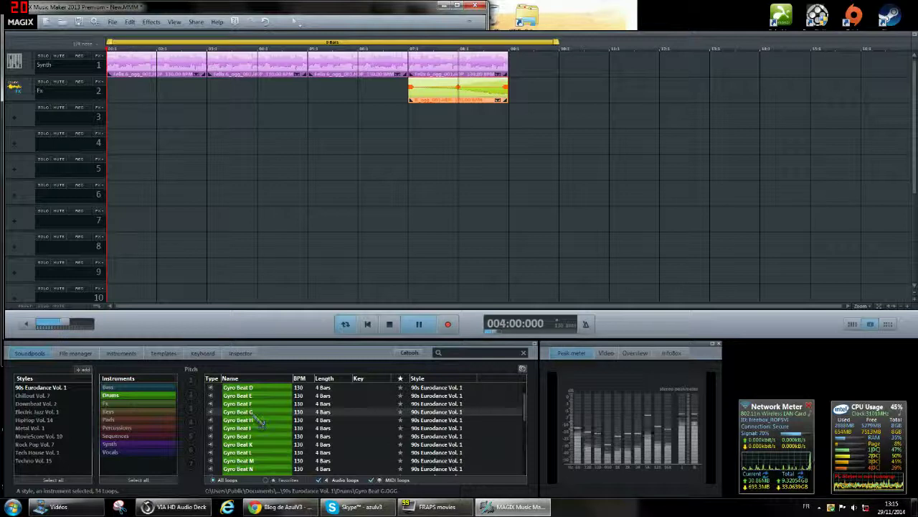
left_click(256, 420)
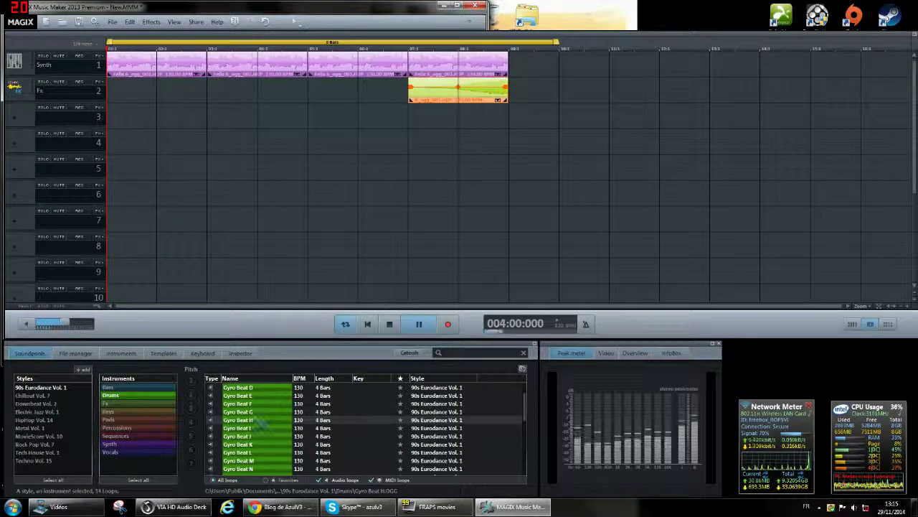
left_click(264, 445)
left_click(264, 460)
scroll(265, 460, "down", 1)
left_click(267, 460)
scroll(270, 465, "up", 2)
left_click(260, 413)
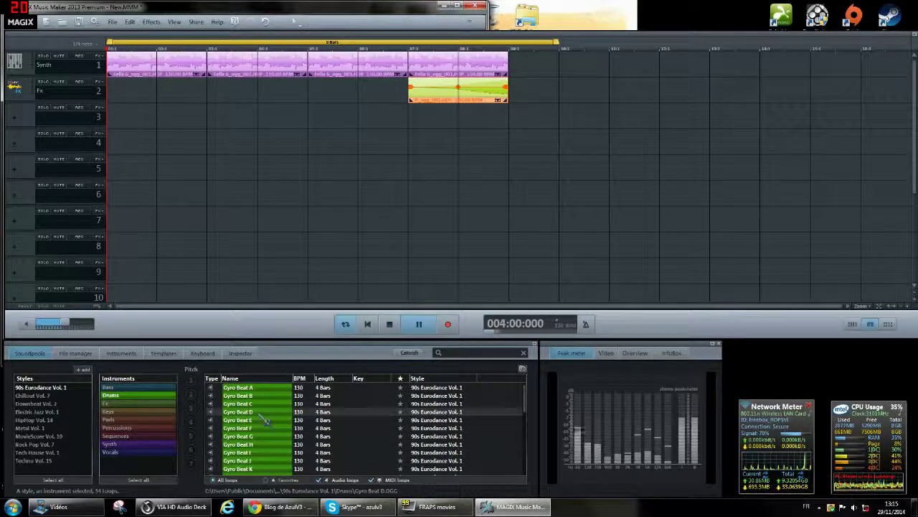
Preview the Gyro Beat C, B and A drum loops in 90s Eurodance Vol. 1
left_click(263, 404)
left_click(258, 397)
left_click(257, 389)
scroll(266, 438, "down", 4)
Preview Fast Mood drum loops in the Techno Vol. 15 style and place Fast Mood G on track 3 across bars 9 and 10
left_click(45, 461)
left_click(273, 420)
scroll(274, 430, "down", 2)
left_click(269, 436)
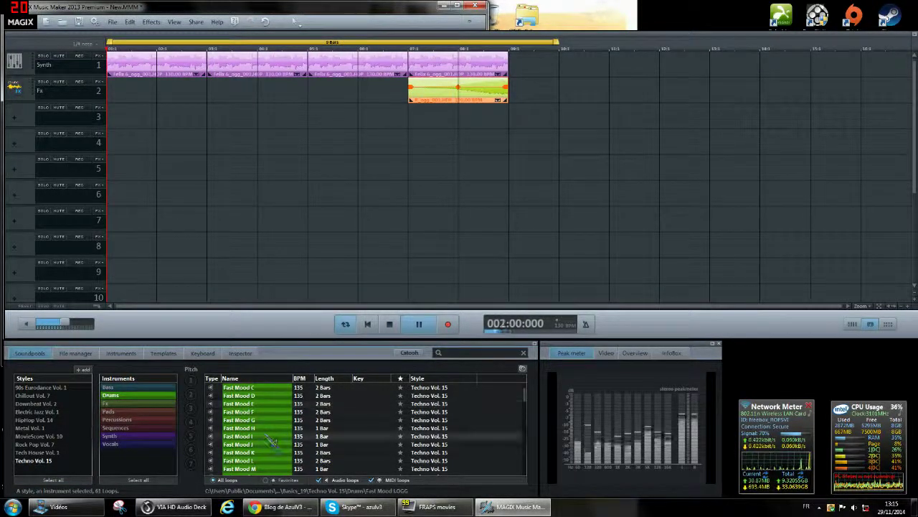
scroll(271, 439, "down", 1)
left_click(269, 451)
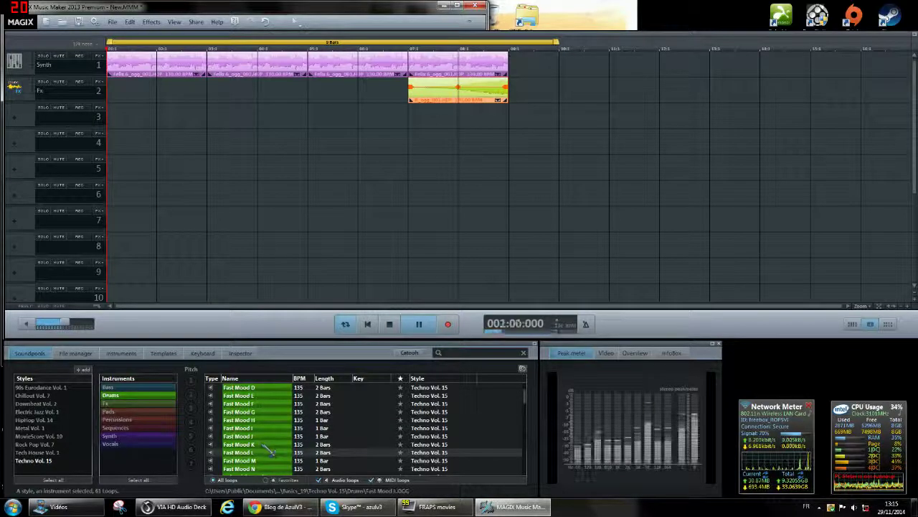
scroll(263, 447, "down", 2)
left_click(262, 405)
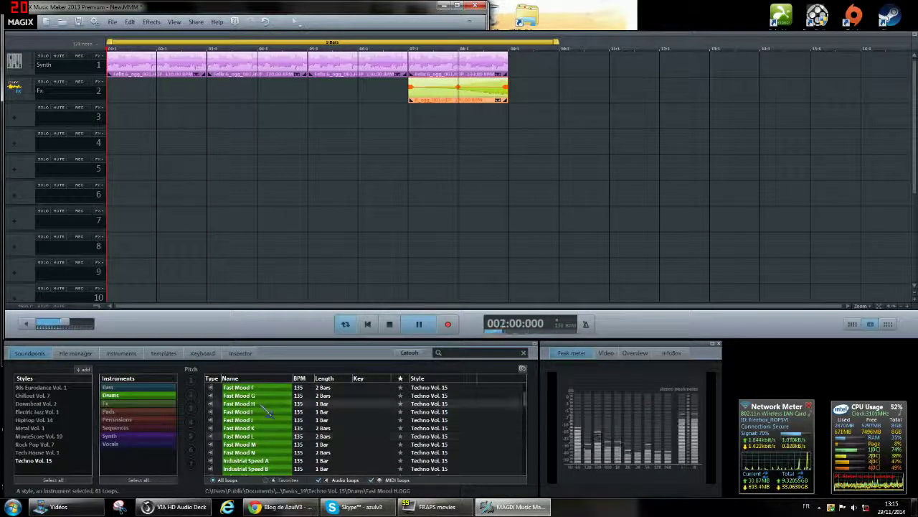
left_click(260, 397)
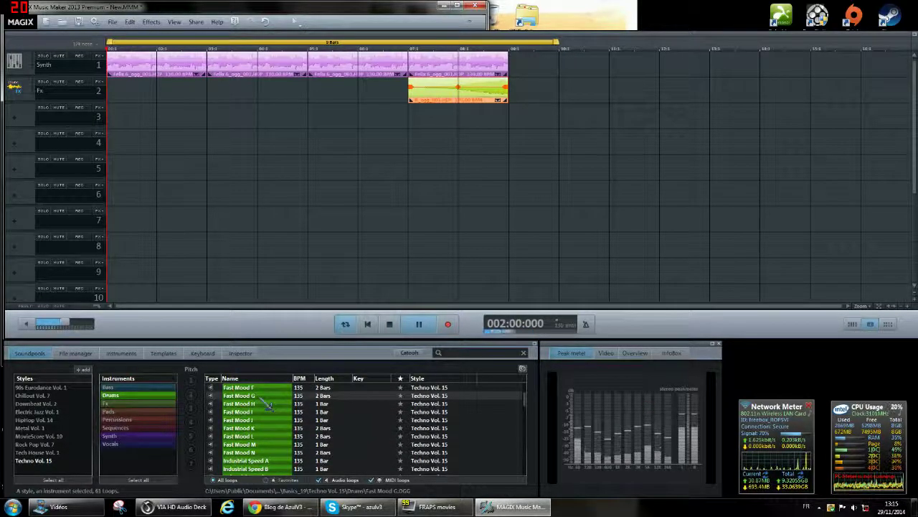
left_click_drag(267, 406, 553, 121)
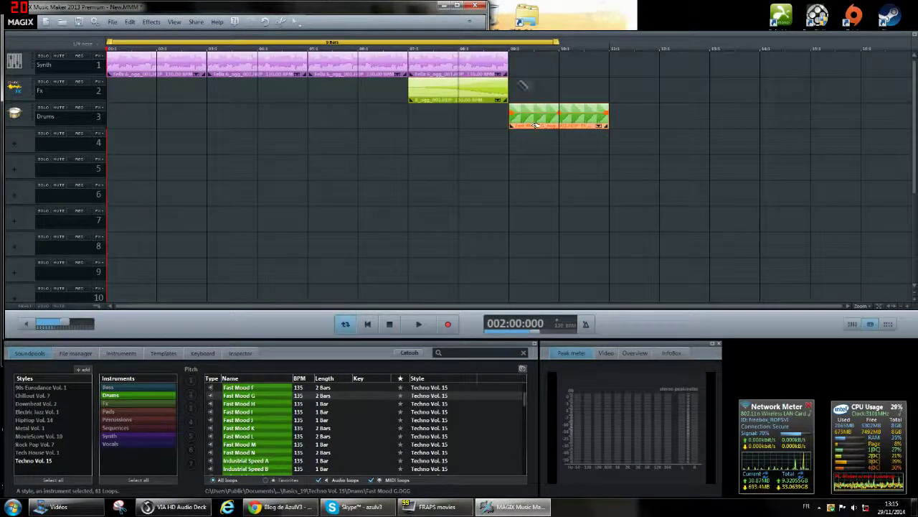
Duplicate the last two synth loops into bars 9 to 12 and repeat the Fast Mood G drums across bars 11 and 12
left_click(340, 66)
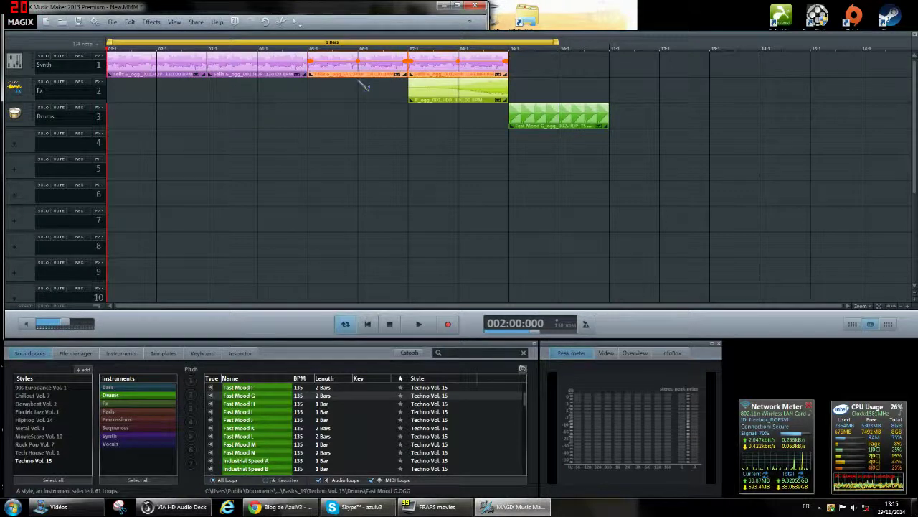
left_click_drag(511, 57, 710, 57)
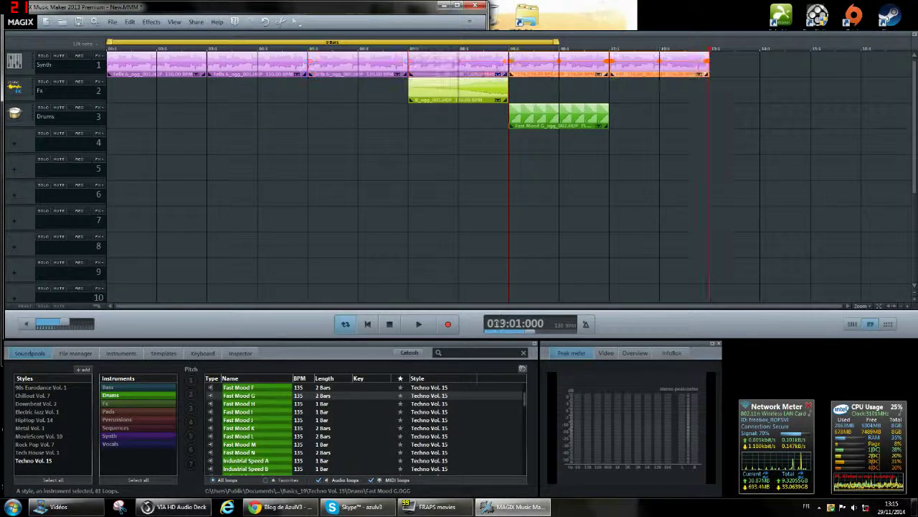
left_click(553, 118)
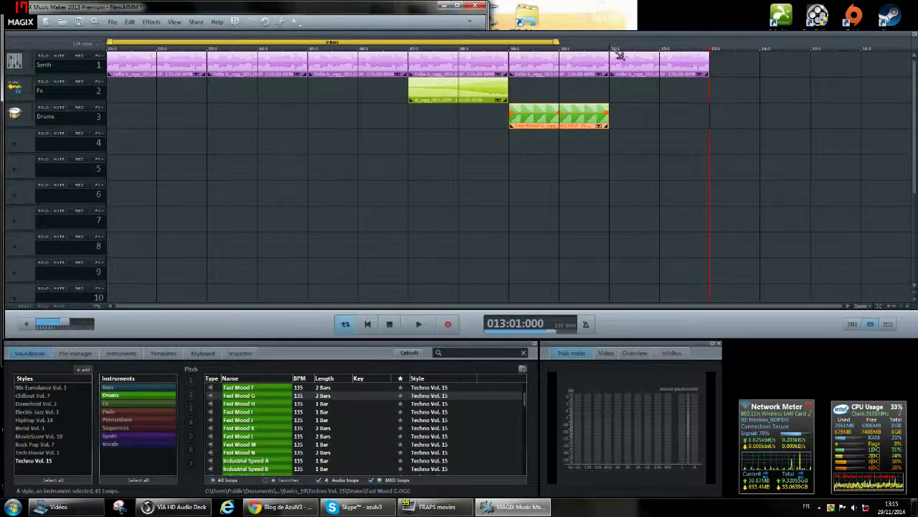
key("ctrl+d")
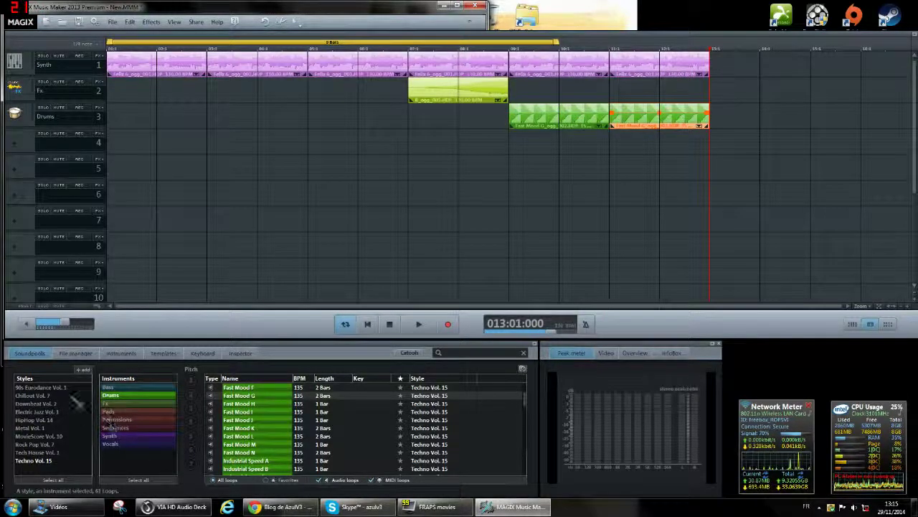
Preview the Techno Vol. 15 bass loops and place Rotzig on track 4 across bars 13 and 14
left_click(109, 388)
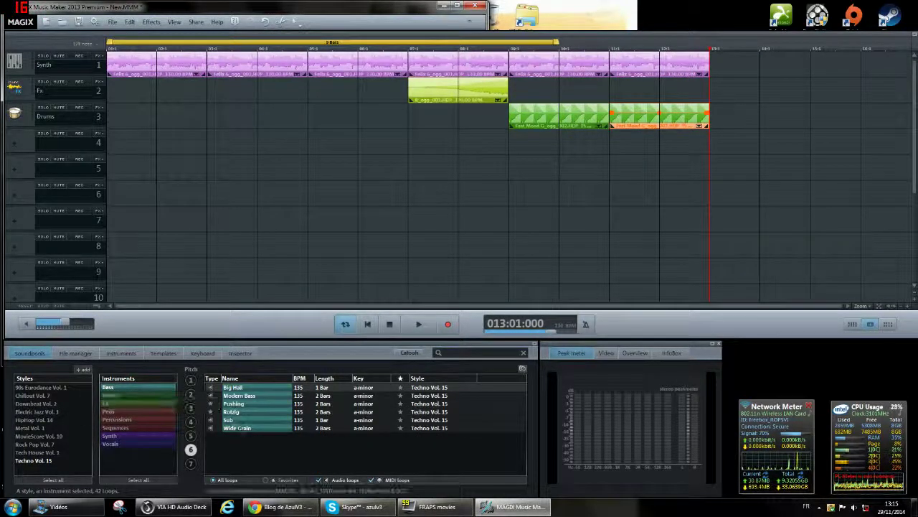
left_click(262, 412)
left_click(255, 404)
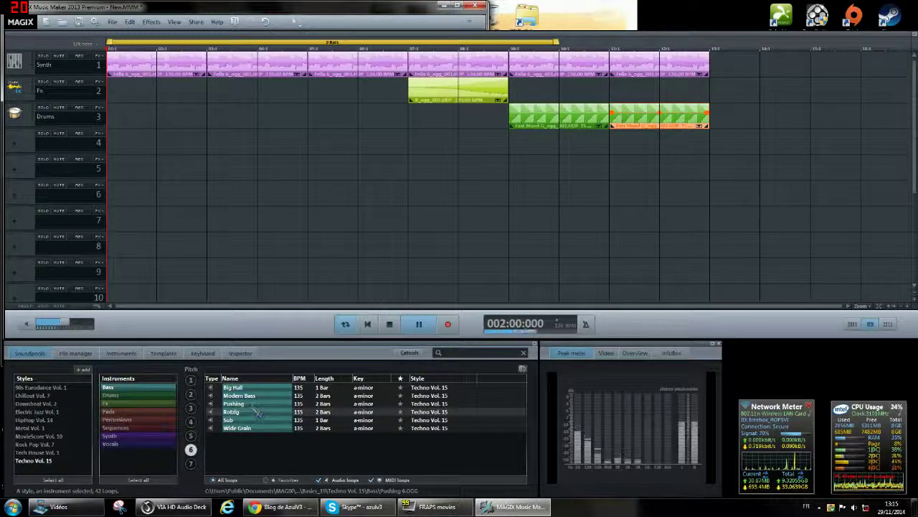
left_click(255, 428)
left_click(251, 388)
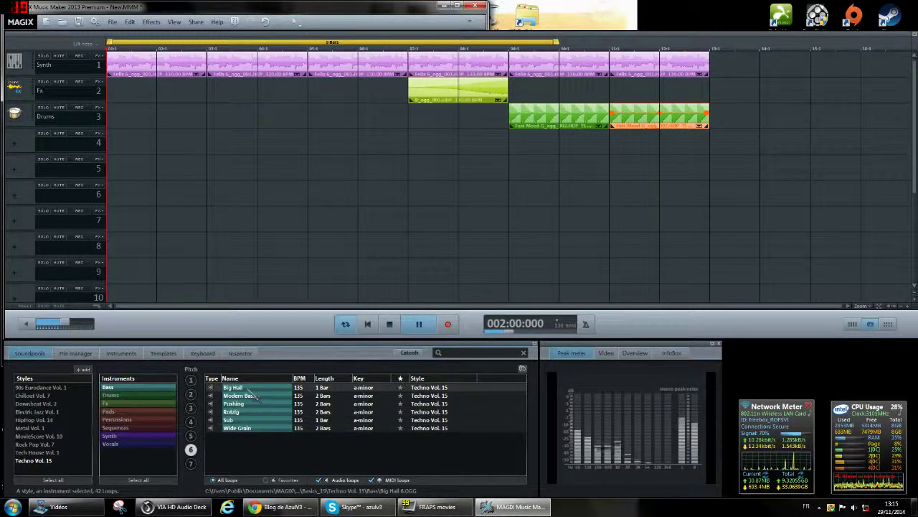
left_click(255, 404)
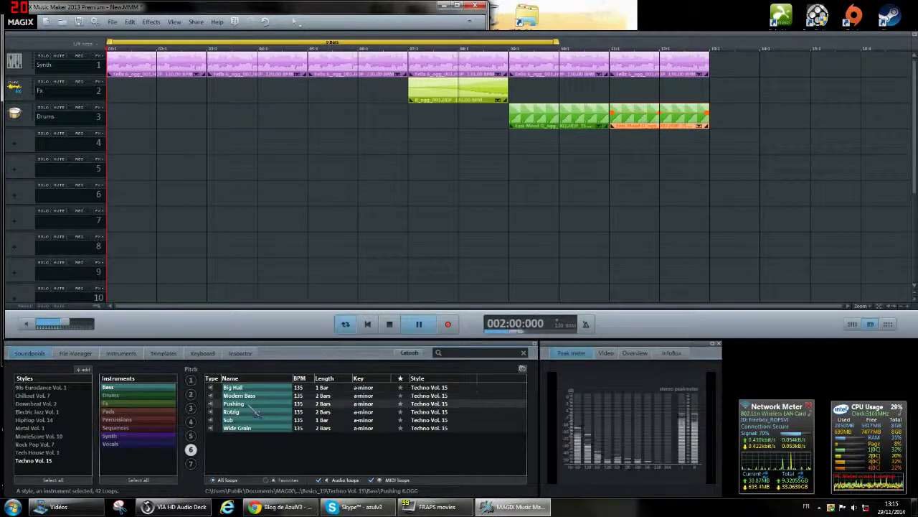
left_click_drag(254, 412, 761, 141)
Copy the synth and drum loops of bars 9 to 12 into bars 13 to 16 and extend the playback range
left_click_drag(614, 97, 527, 124)
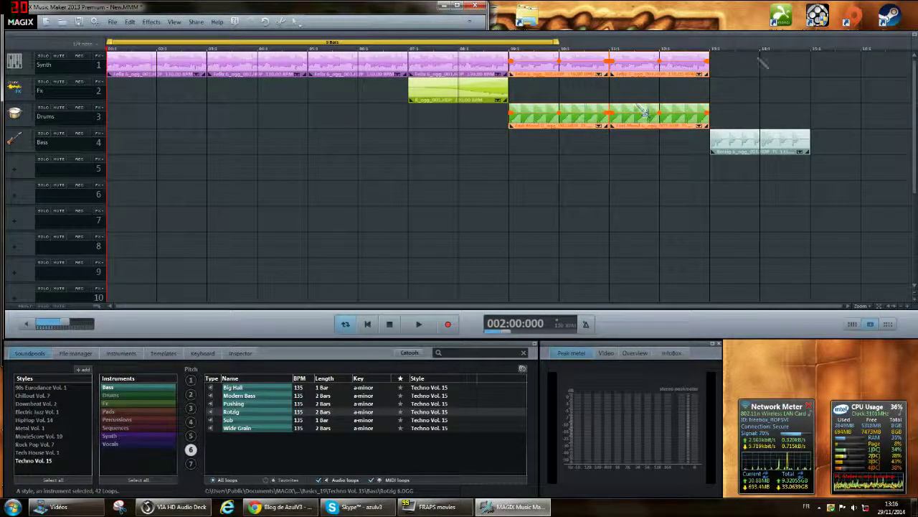
left_click(712, 50)
key("ctrl+v")
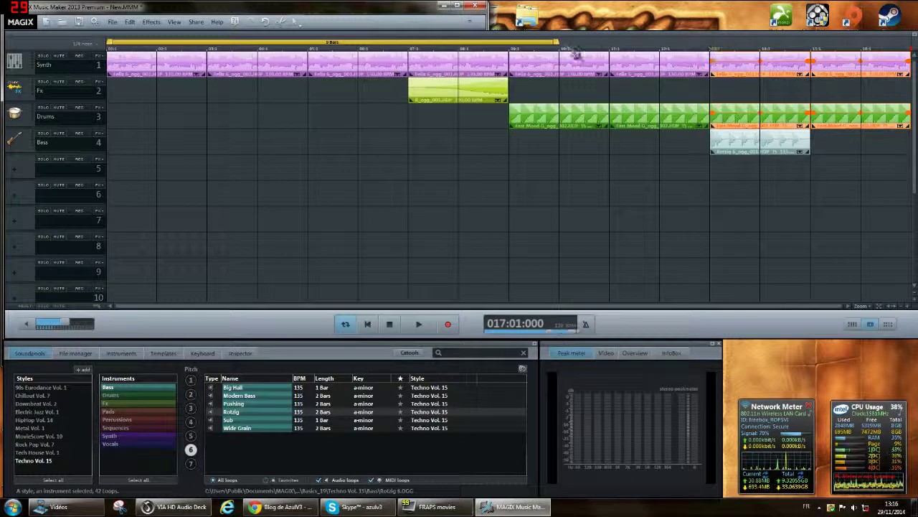
left_click_drag(562, 42, 715, 44)
Repeat the Rotzig bass loop on track 4 across bars 15 and 16
left_click(583, 135)
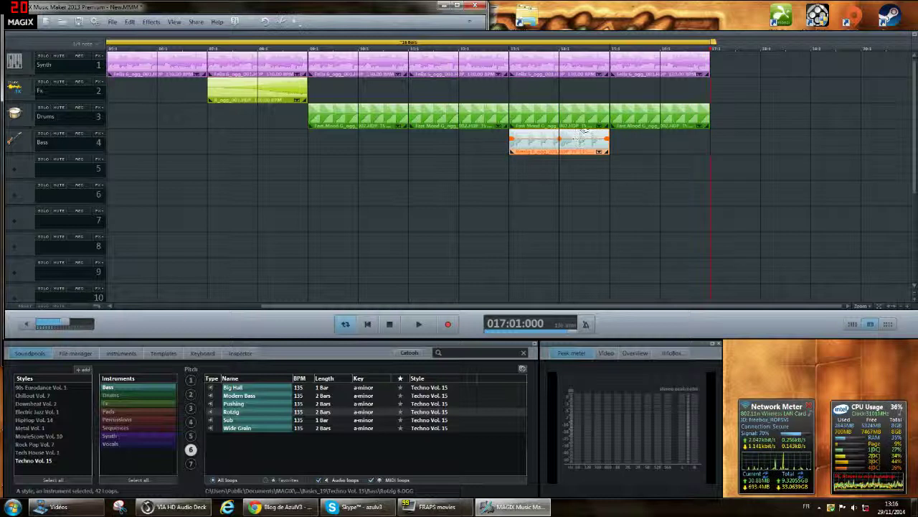
left_click(611, 49)
key("ctrl+v")
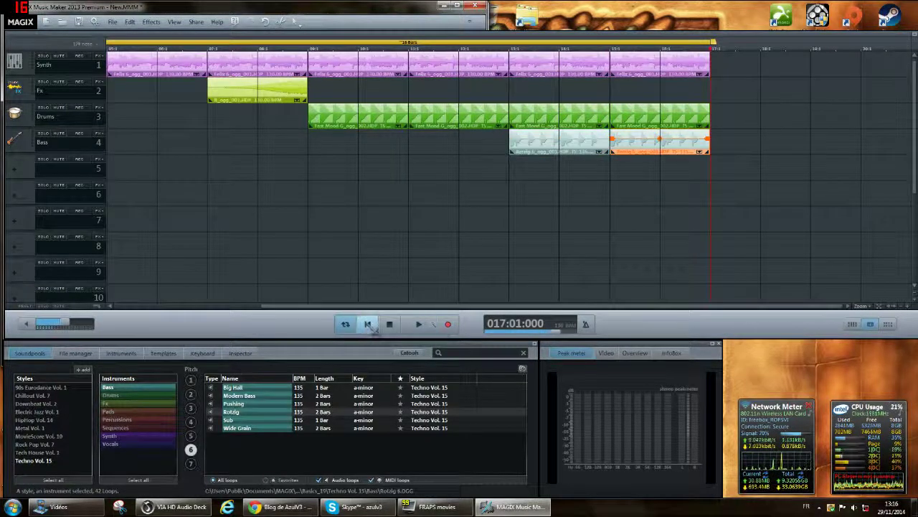
Play the arrangement from the start and delete both Rotzig bass loops from track 4
left_click(367, 323)
left_click(419, 325)
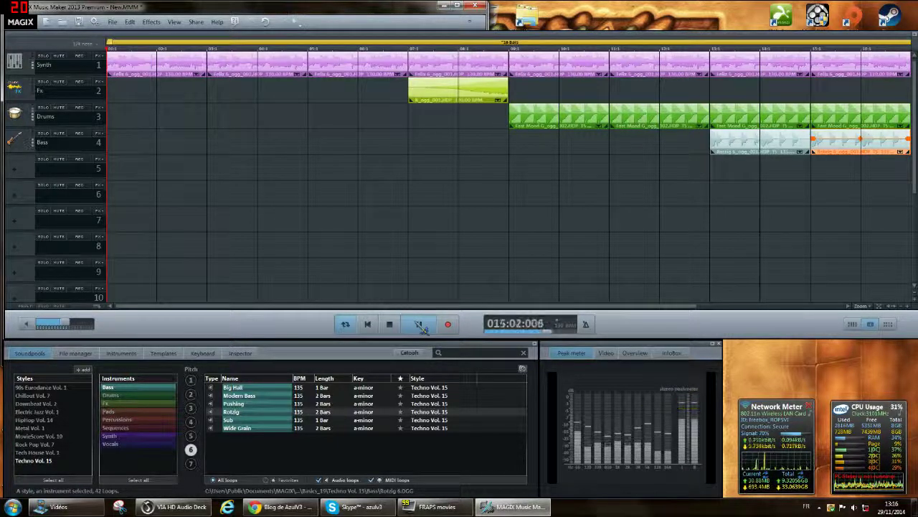
left_click(421, 325)
left_click(745, 144)
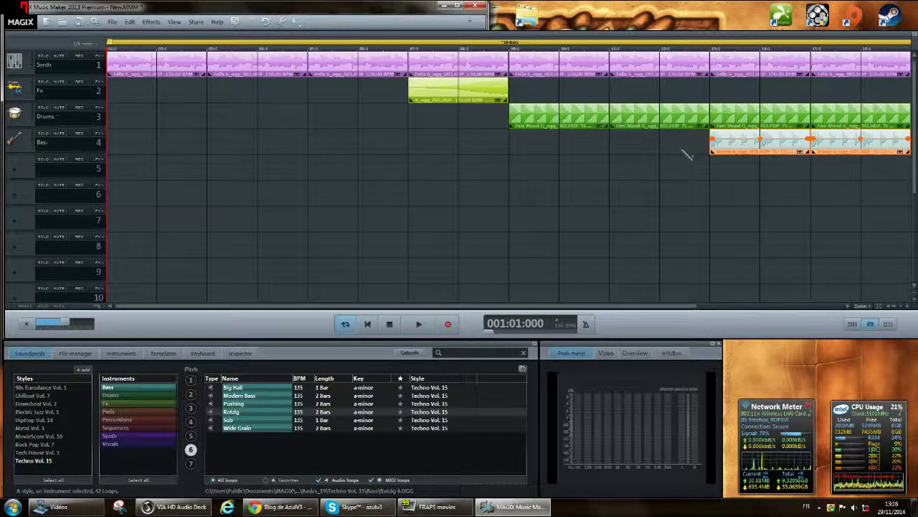
key("Delete")
Save the arrangement as New in the Projet folder of the Musique library
left_click(79, 22)
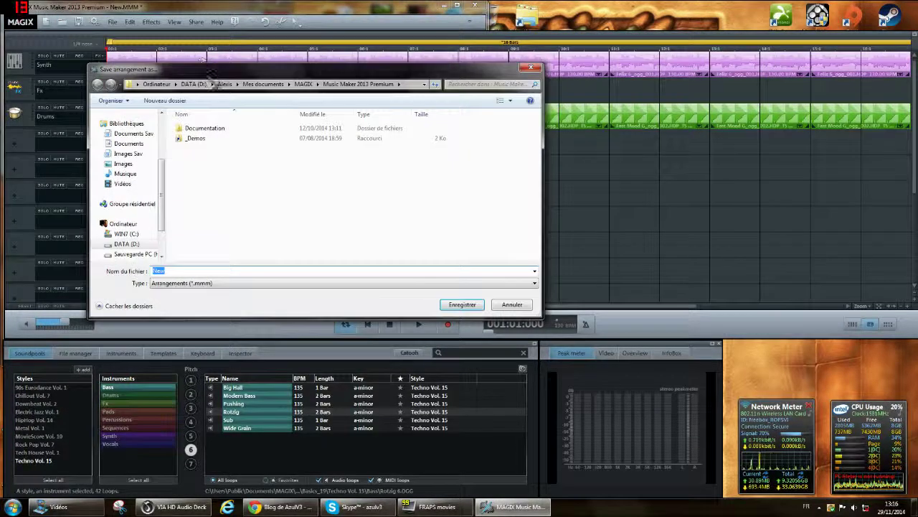
double_click(213, 70)
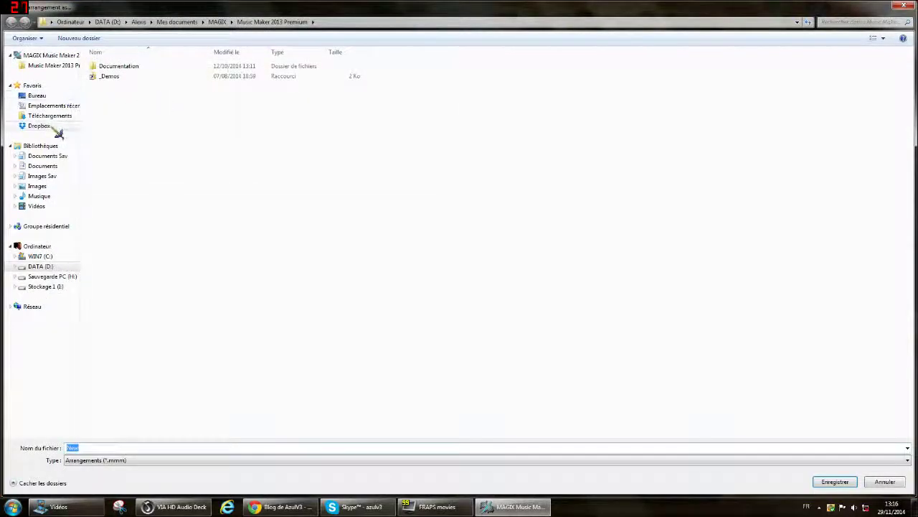
left_click(52, 194)
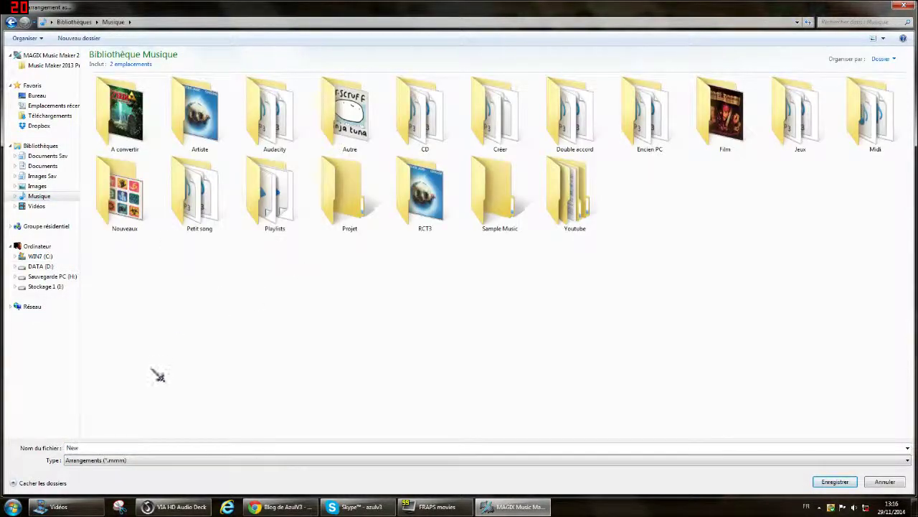
double_click(348, 197)
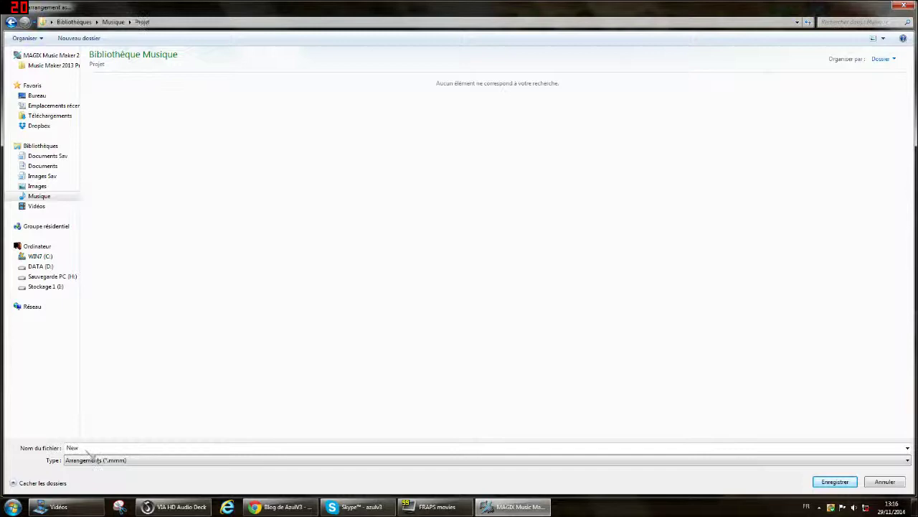
left_click(841, 485)
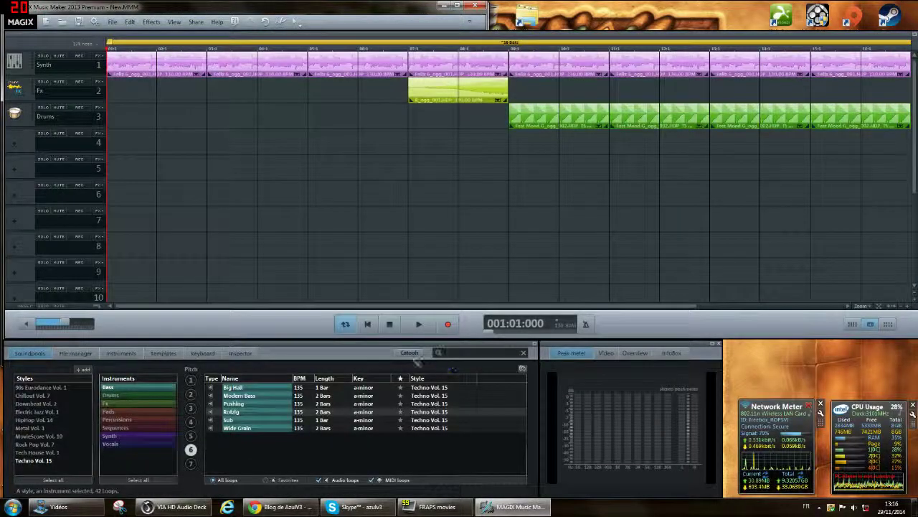
Preview Gyro Bass in 90s Eurodance Vol. 1, place it on track 4 across bars 13 to 16 and play the arrangement
left_click(41, 387)
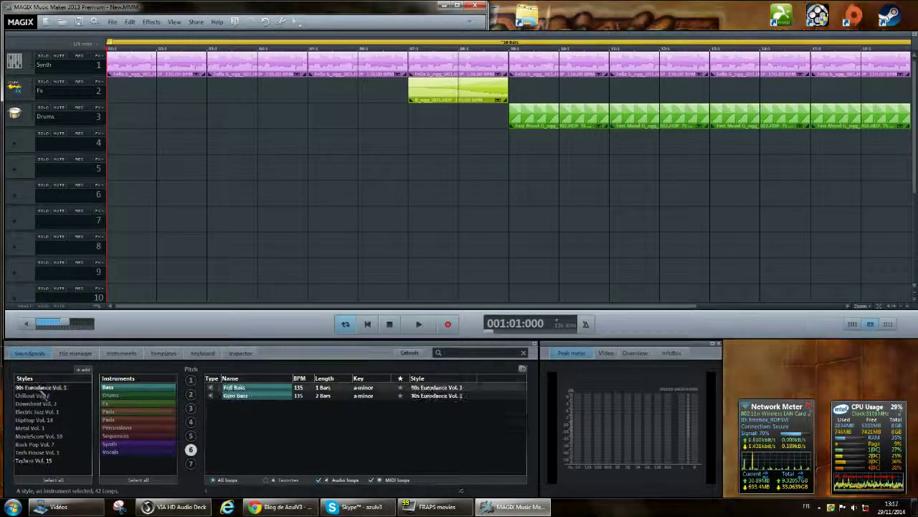
left_click(269, 396)
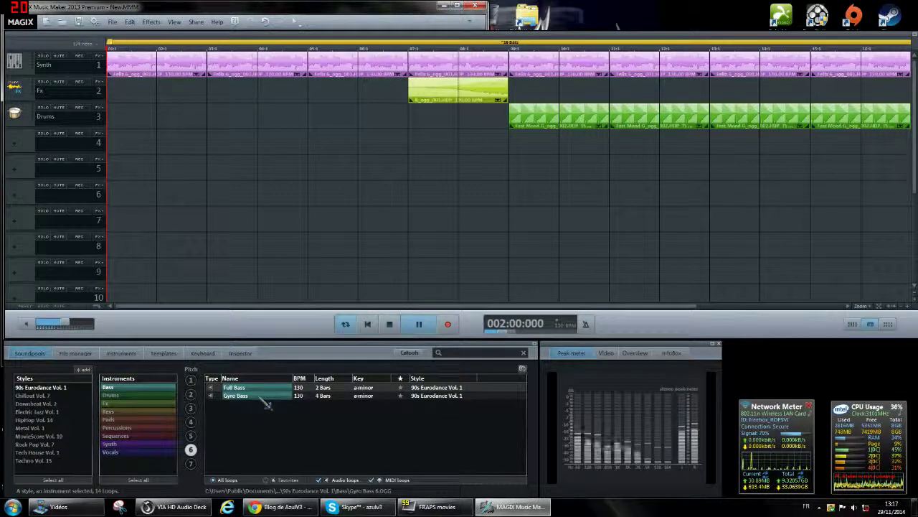
left_click_drag(265, 403, 757, 152)
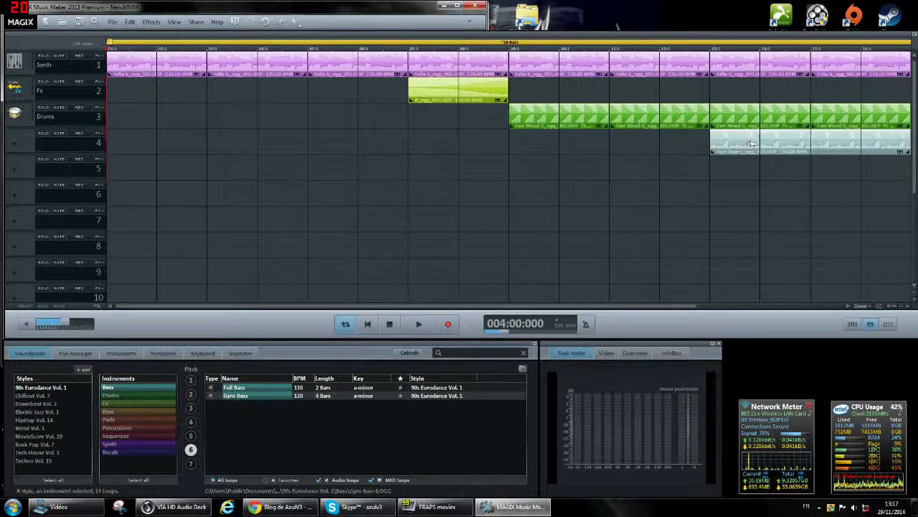
key("space")
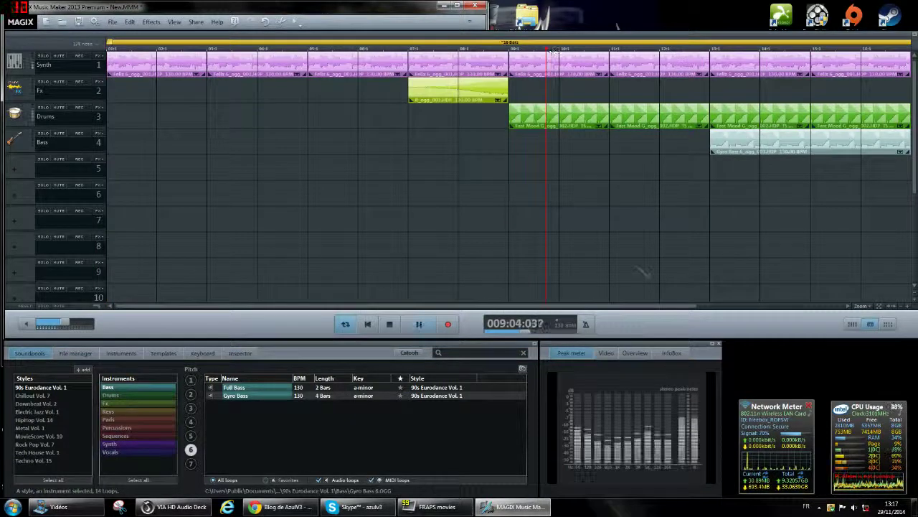
left_click_drag(613, 307, 762, 312)
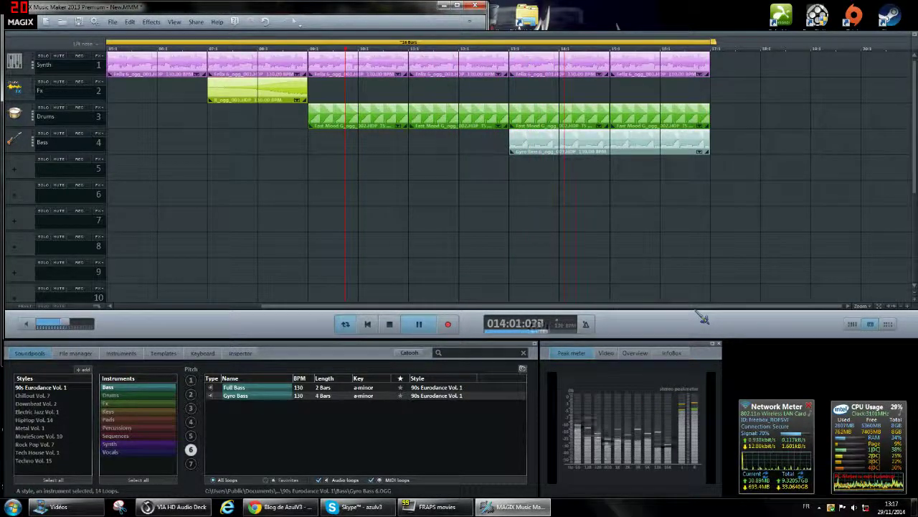
Replace the Gyro Bass on track 4 with Full Bass, repeated across bars 13 to 16
left_click(258, 388)
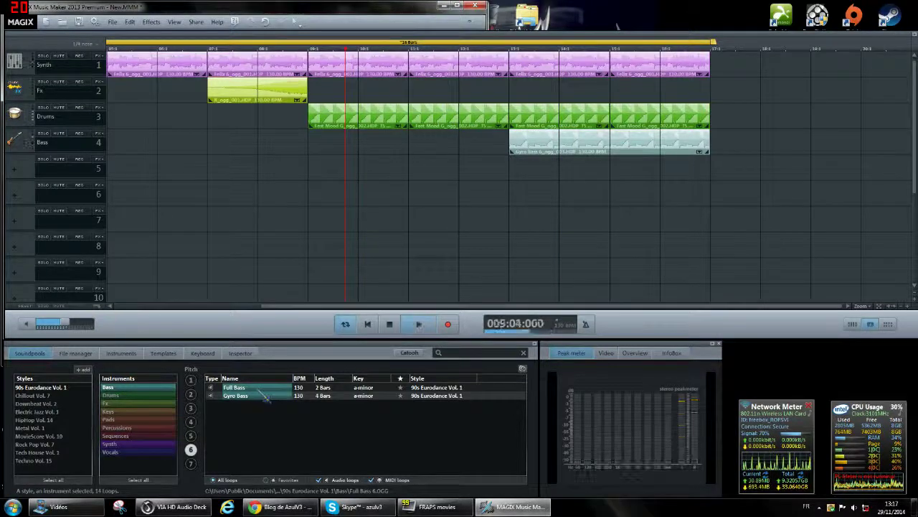
left_click(523, 142)
key("Delete")
left_click_drag(277, 389, 558, 147)
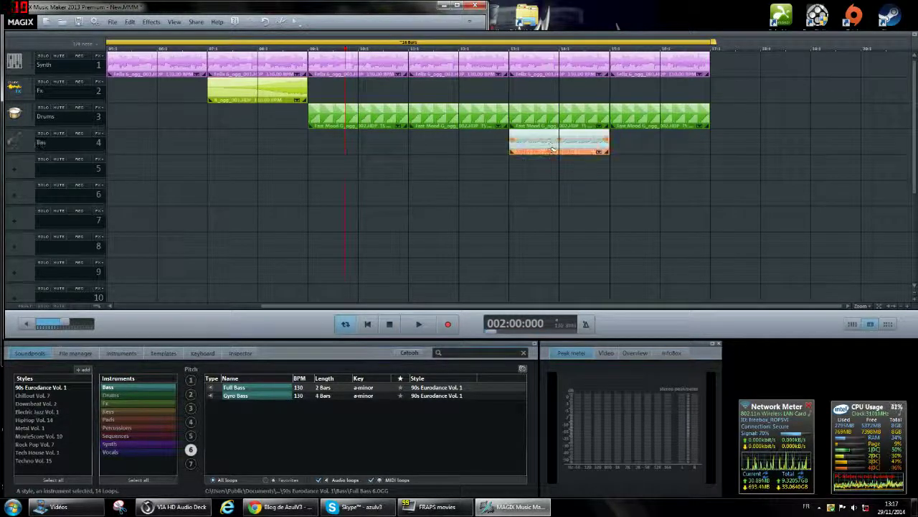
key("ctrl+d")
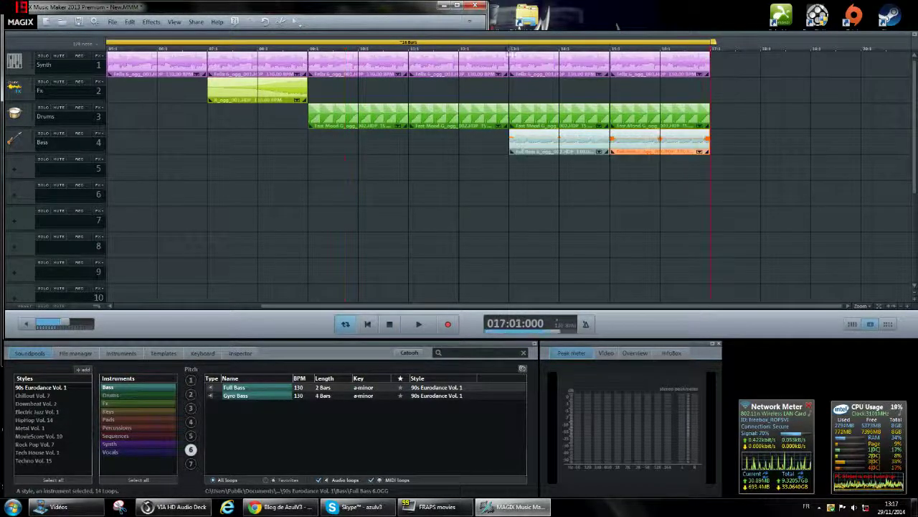
Listen from bar 11 and duplicate the synth, drum and bass loops of bars 13 to 16 into bars 17 to 20
left_click(410, 54)
key("space")
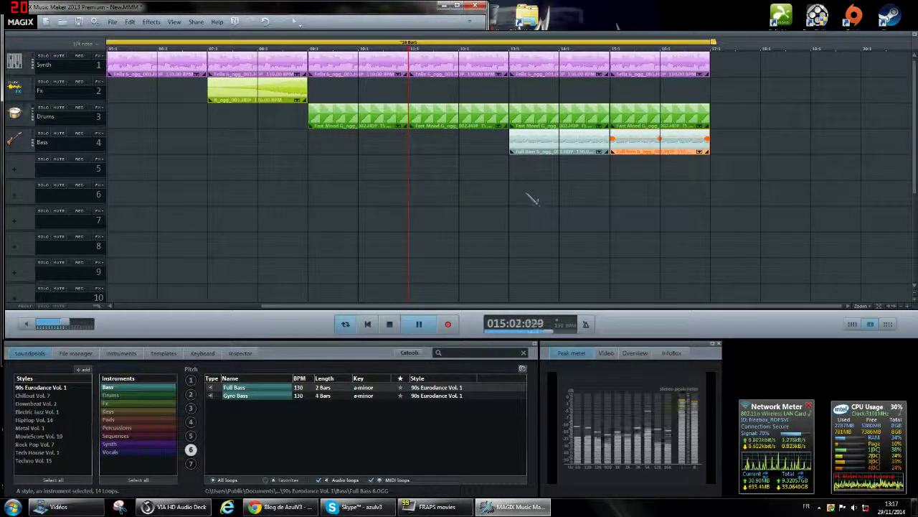
key("space")
left_click_drag(712, 194, 551, 63)
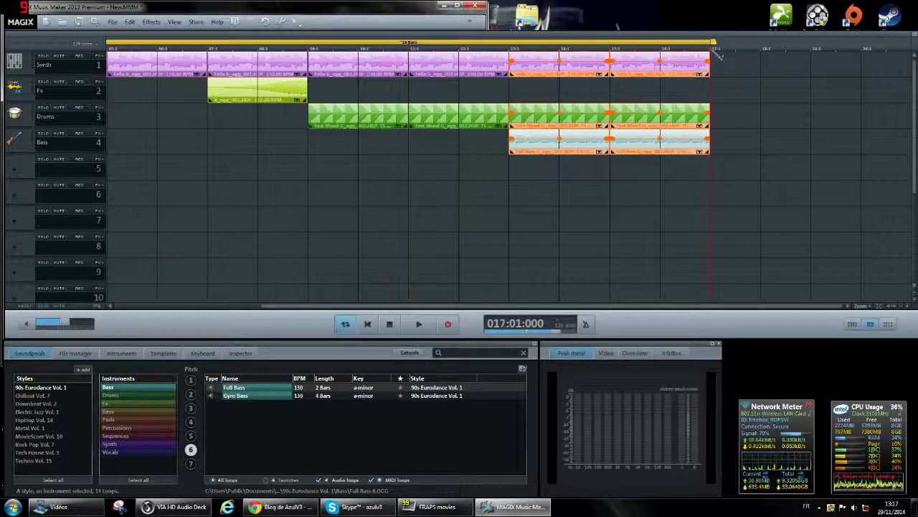
key("ctrl+d")
Preview the 90s Eurodance Vol. 1 sequence loops and place Gyro Seq on track 5 across bars 17 to 20
left_click(135, 436)
left_click(263, 434)
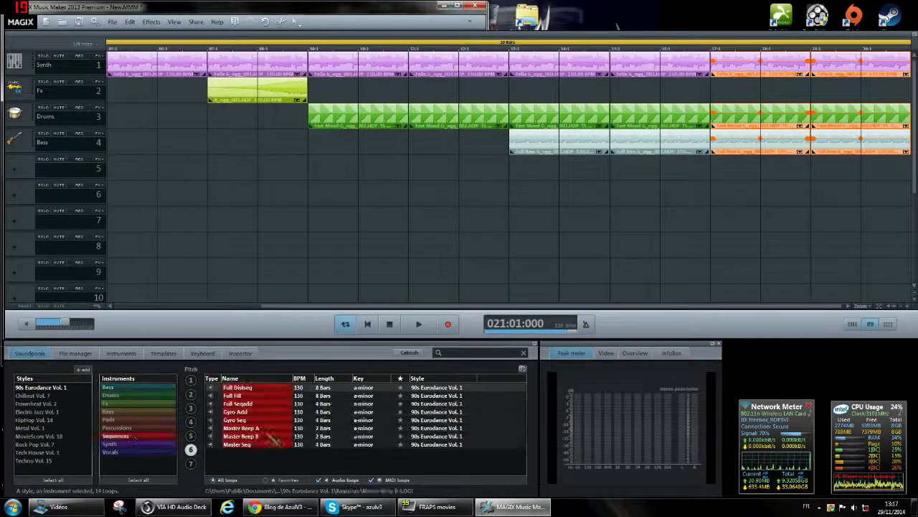
left_click(263, 428)
left_click(256, 411)
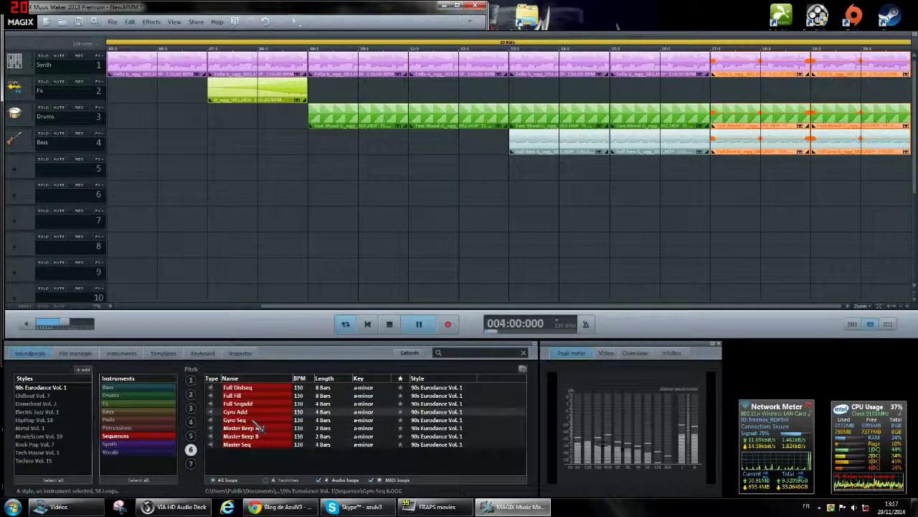
left_click_drag(282, 422, 724, 169)
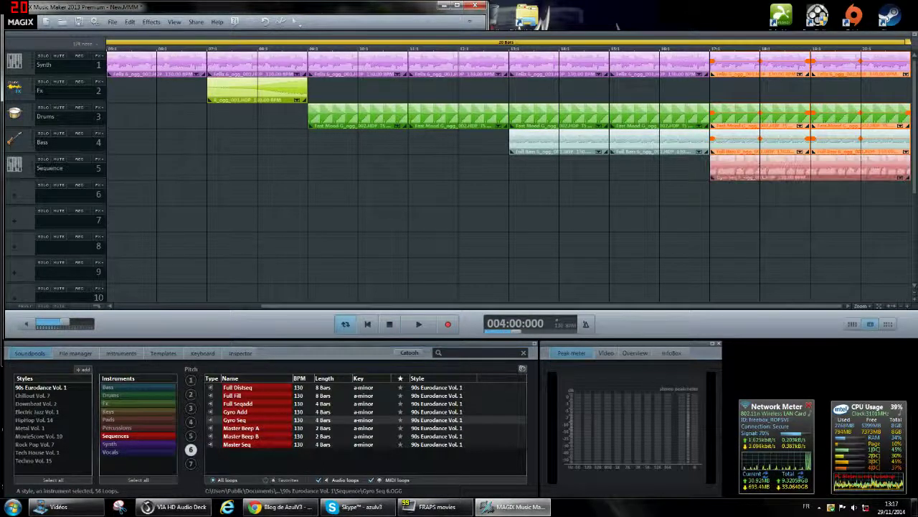
Listen to the arrangement from bar 14 through the Gyro Seq section
left_click_drag(324, 305, 407, 283)
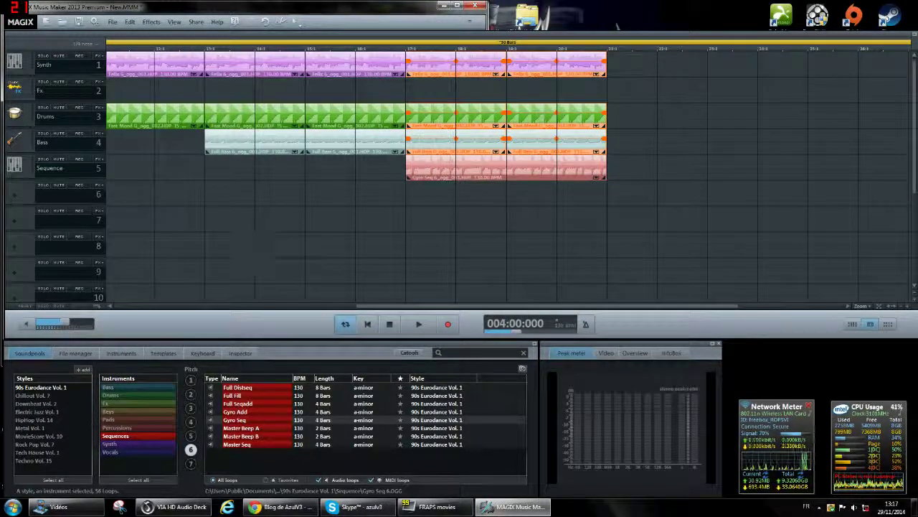
left_click(257, 50)
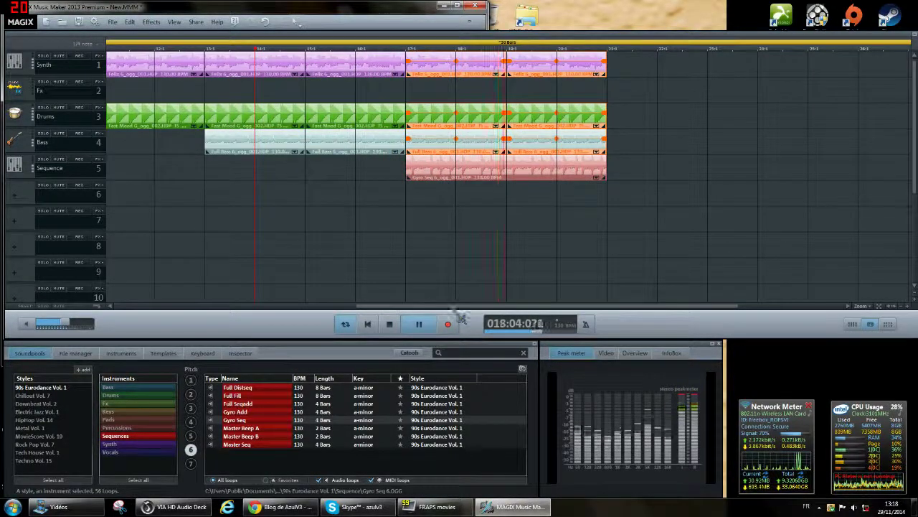
left_click_drag(453, 306, 504, 309)
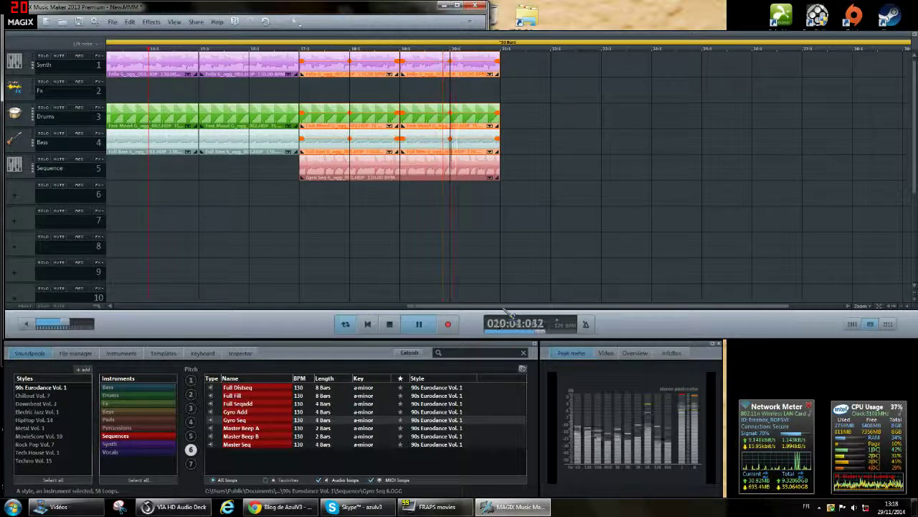
key("space")
Duplicate the synth, drum, bass and sequence loops of bars 17 to 20 into bars 21 to 24 and listen from bar 16
left_click_drag(495, 208, 333, 66)
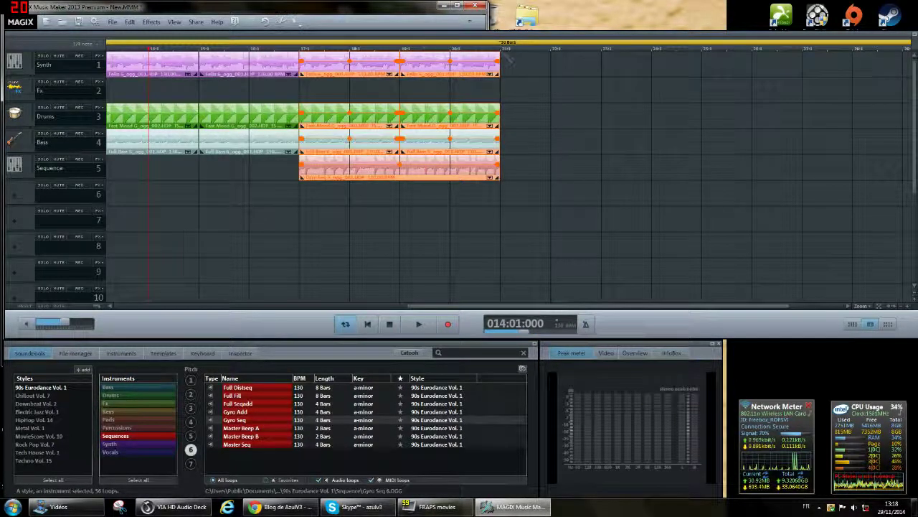
key("ctrl+d")
left_click(264, 49)
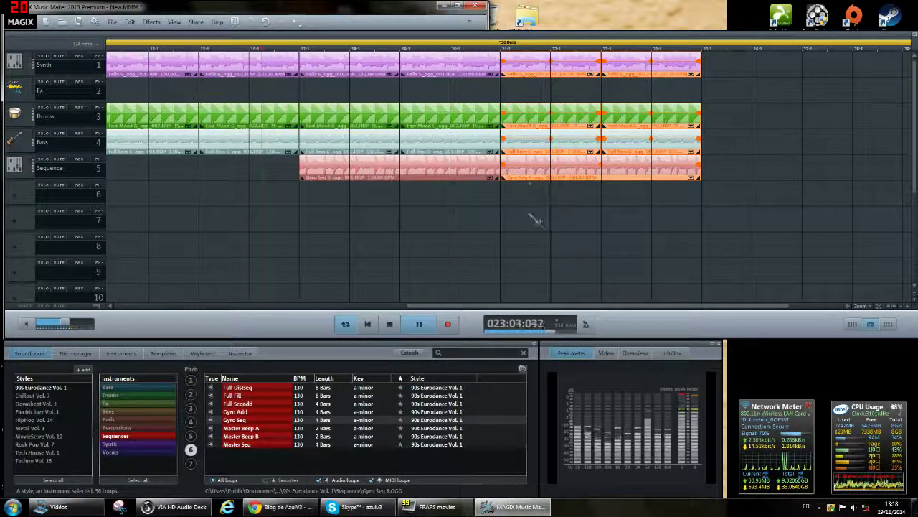
key("space")
Shorten the first Gyro Seq loop to two bars, delete its longer duplicate and repeat the short loop through bar 24
left_click(465, 177)
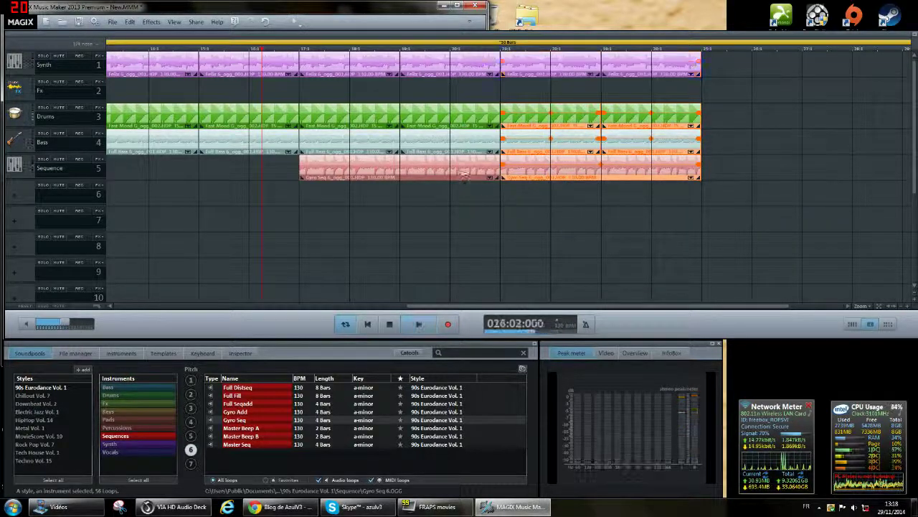
left_click_drag(505, 172, 405, 175)
left_click(560, 169)
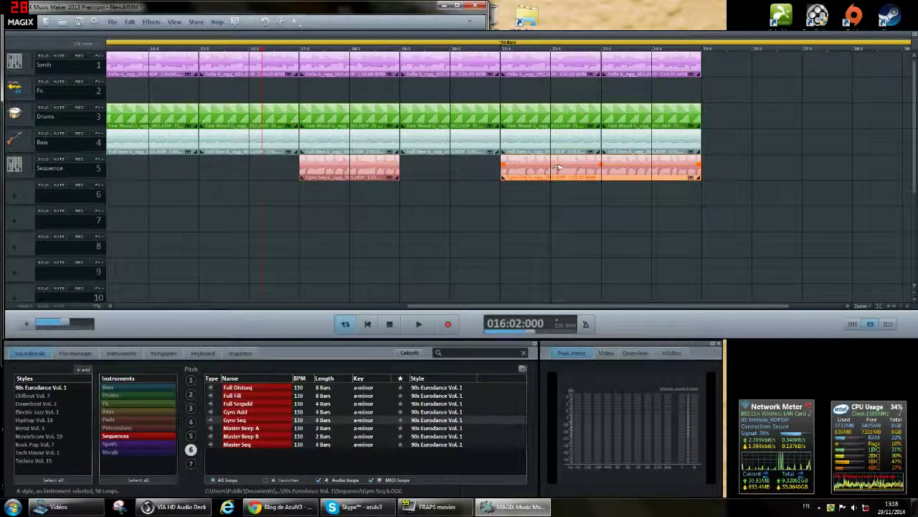
key("Delete")
left_click(370, 172)
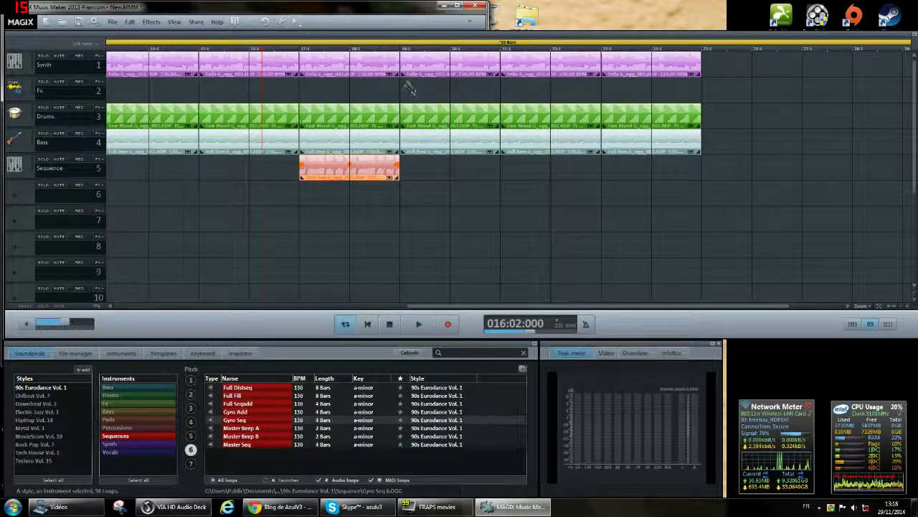
left_click_drag(399, 176, 801, 177)
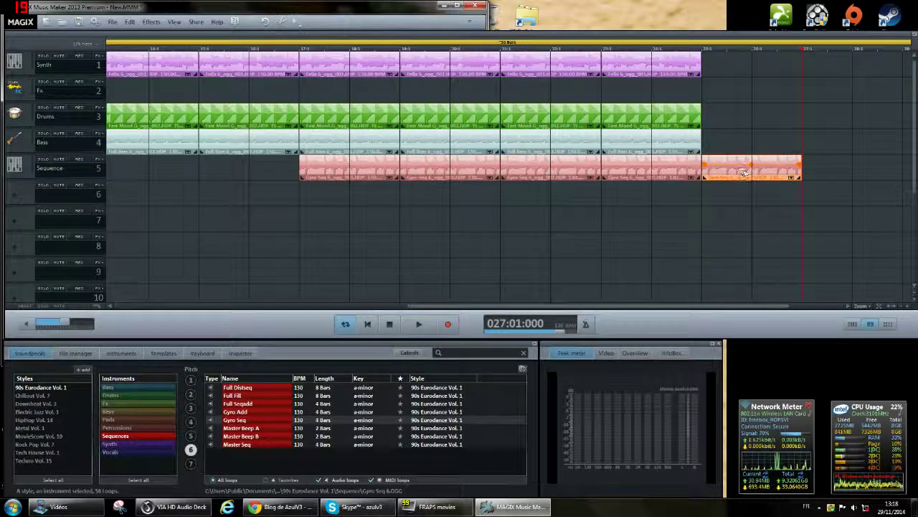
key("Delete")
Duplicate the drum, bass and sequence loops of bars 21 to 24 into bars 25 to 28 and 29 to 32
left_click_drag(694, 211, 540, 112)
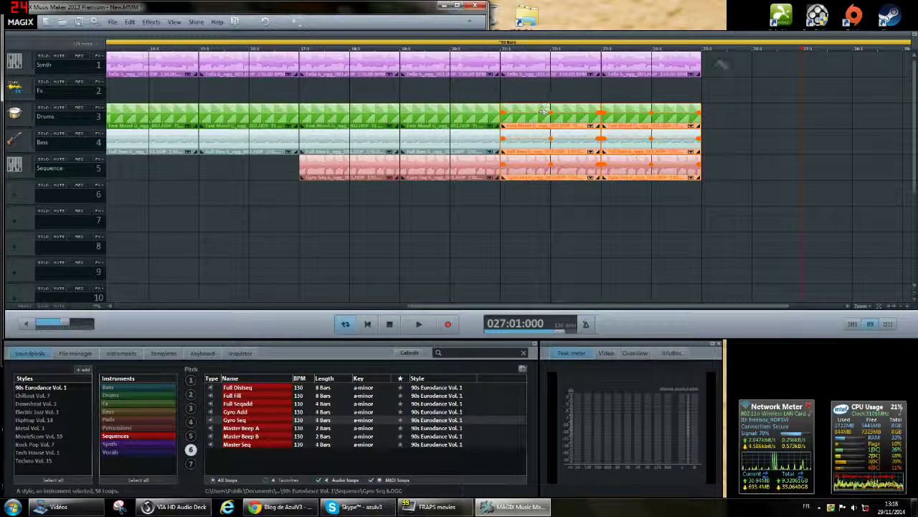
key("ctrl+d")
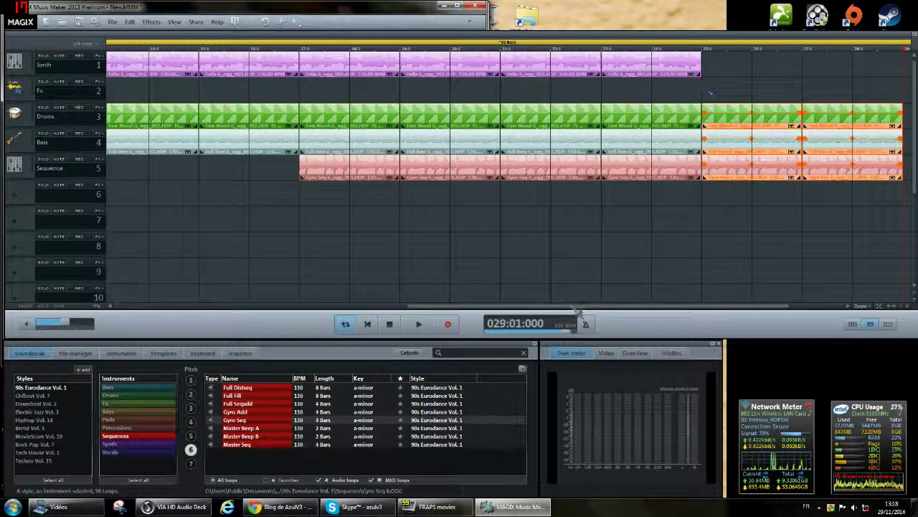
key("ctrl+d")
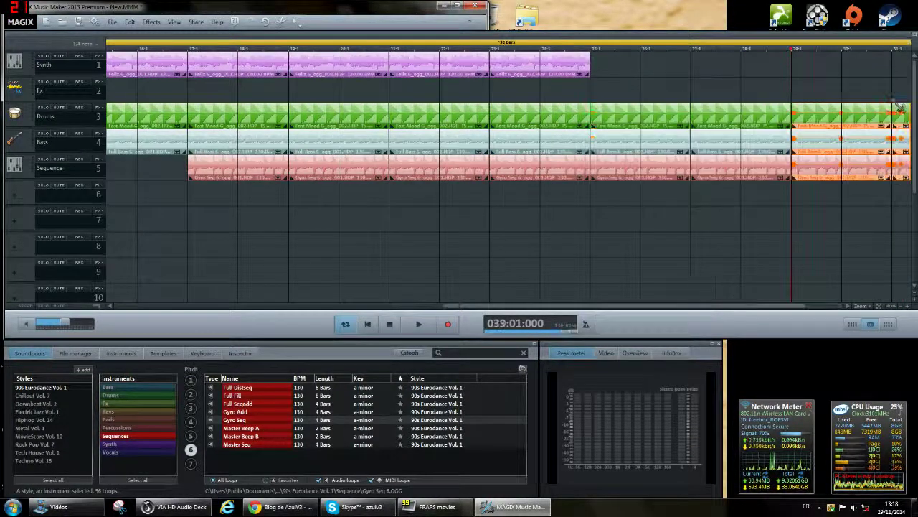
left_click_drag(715, 307, 864, 307)
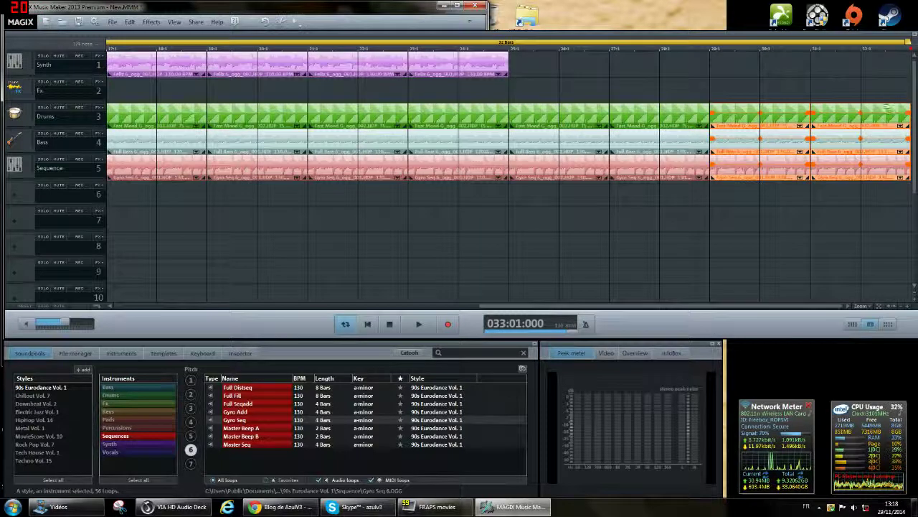
Extend the playback range past bar 32 and copy the Fx loop of bars 7 and 8 into bars 31 and 32
left_click_drag(908, 42, 897, 81)
left_click_drag(667, 314, 326, 291)
left_click(242, 99)
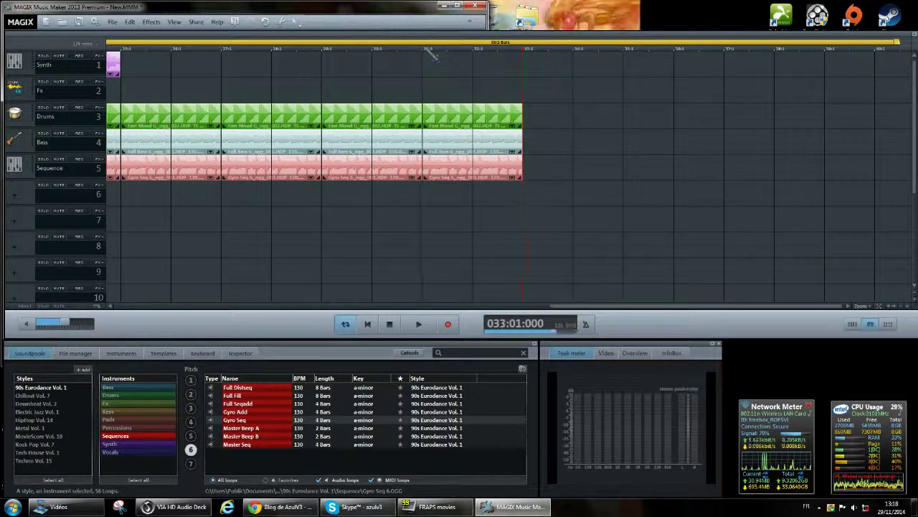
left_click(427, 50)
key("ctrl+v")
Preview Master Seq and Master Beep B, and try Master Seq on track 6 across bars 29 to 32
left_click(267, 442)
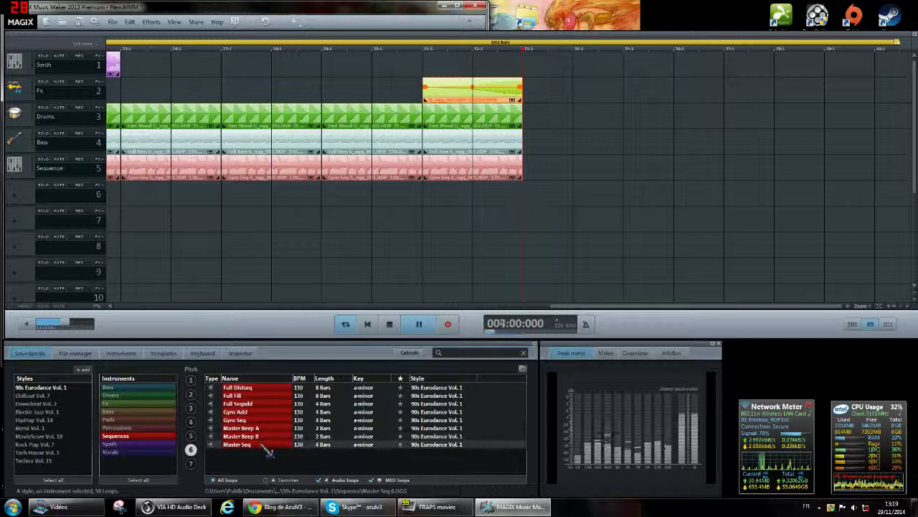
left_click(262, 436)
left_click(265, 444)
left_click_drag(395, 222, 365, 195)
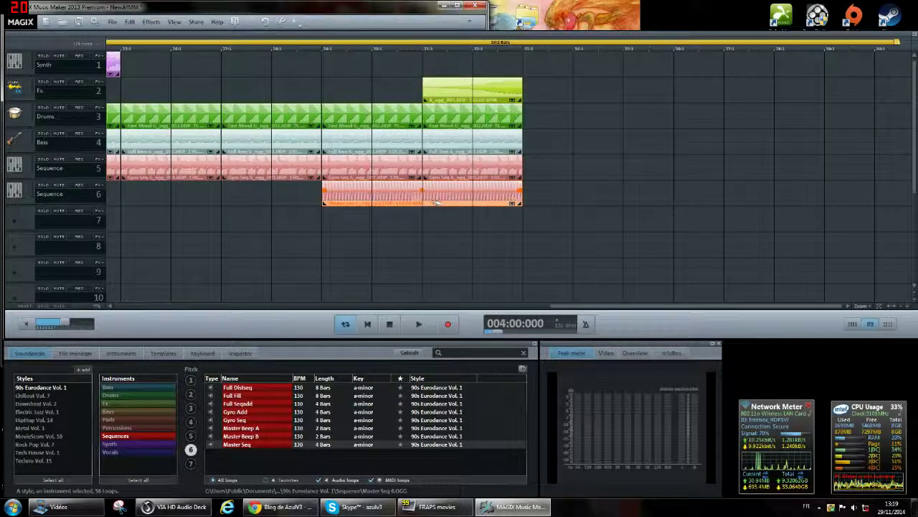
key("ctrl+z")
Place Full Fill on track 6 at bar 29, shorten it to two bars and copy it into bars 31 and 32
left_click(254, 419)
left_click(251, 395)
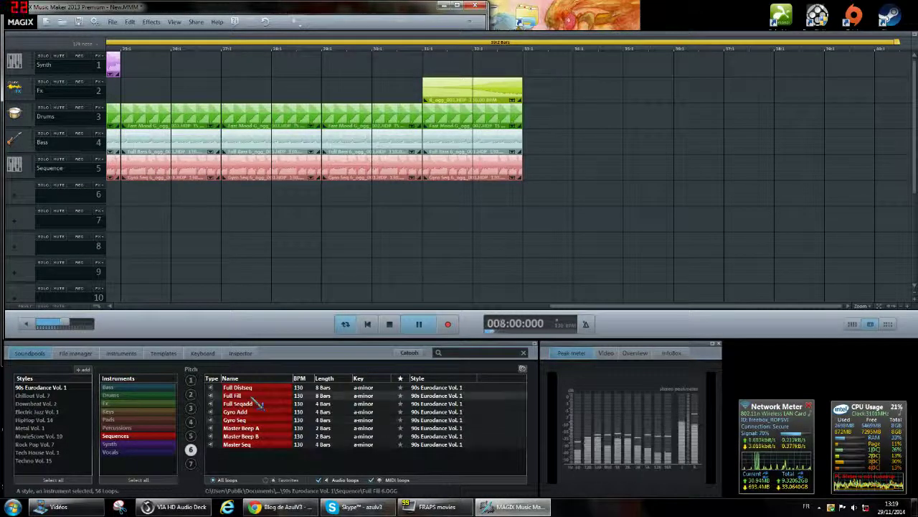
left_click(252, 389)
left_click_drag(255, 395, 363, 201)
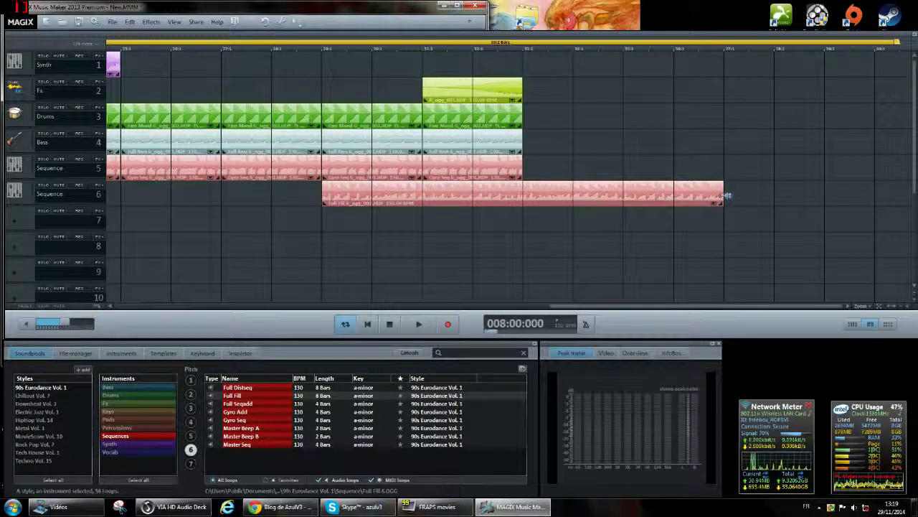
left_click_drag(707, 194, 414, 195)
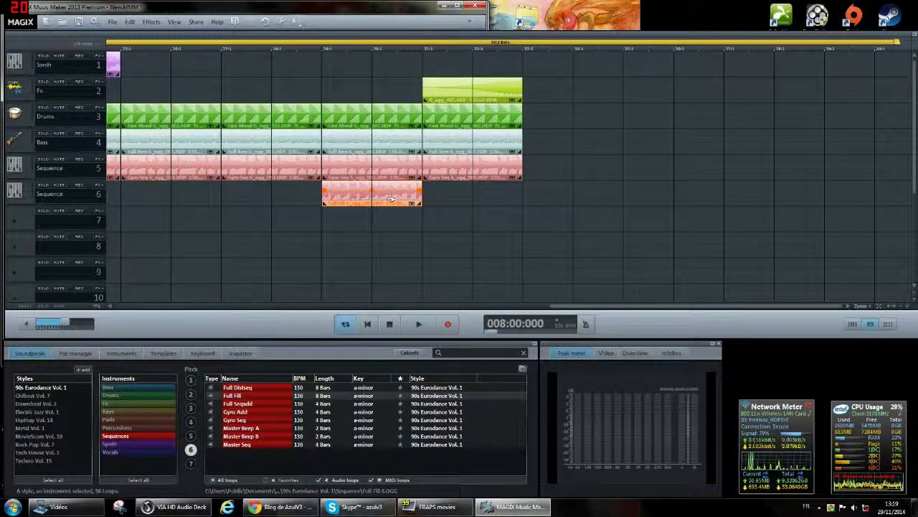
left_click(436, 56)
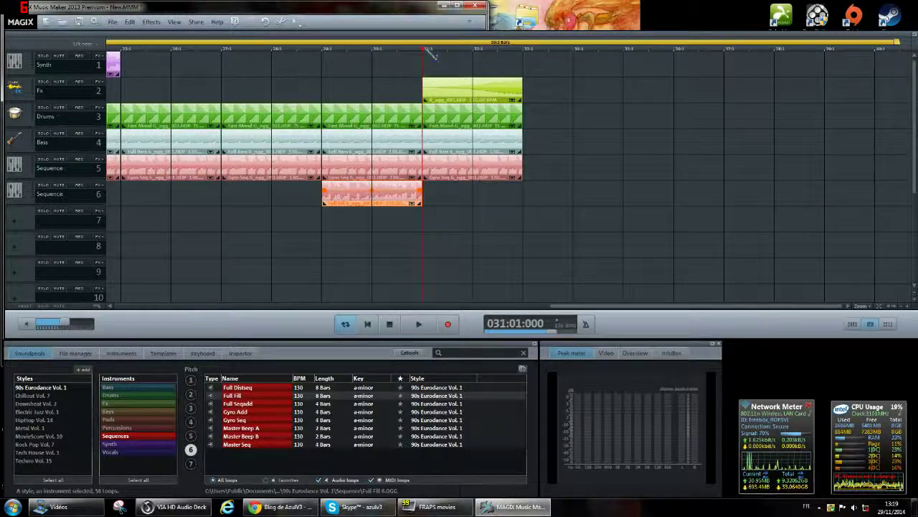
key("ctrl+v")
Listen to the arrangement from bar 23 through the Full Fill section
left_click_drag(598, 307, 537, 307)
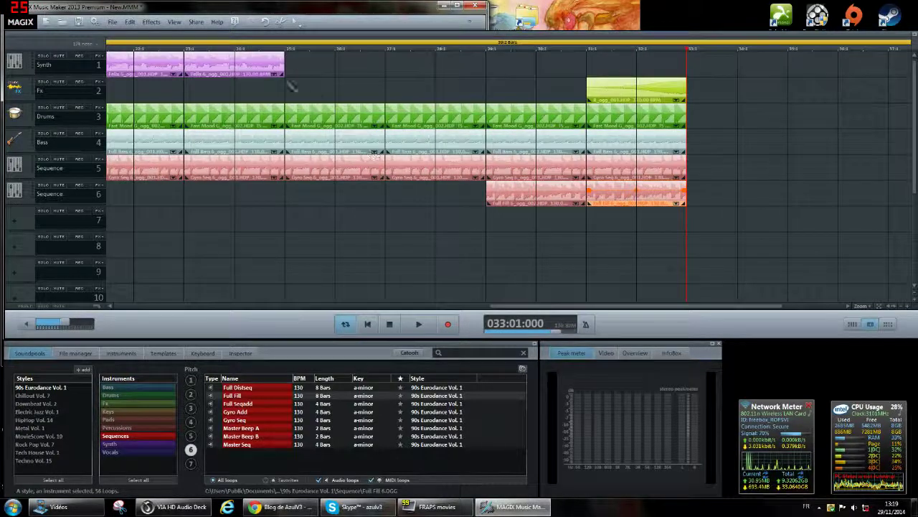
left_click(198, 51)
key("space")
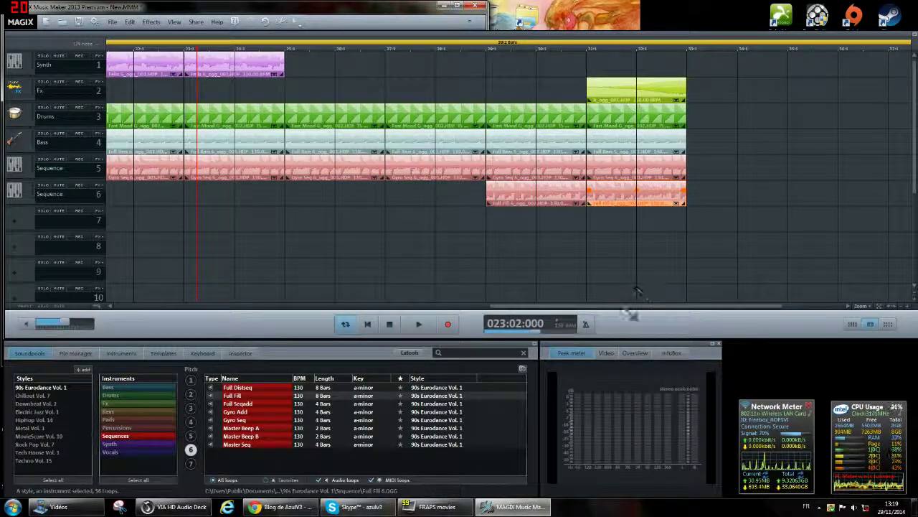
Move the Fx loop to bars 35 and 36 and duplicate the loops of bars 29 to 32 into bars 33 to 36
left_click_drag(630, 306, 669, 307)
left_click_drag(541, 90, 740, 96)
left_click_drag(604, 247, 405, 106)
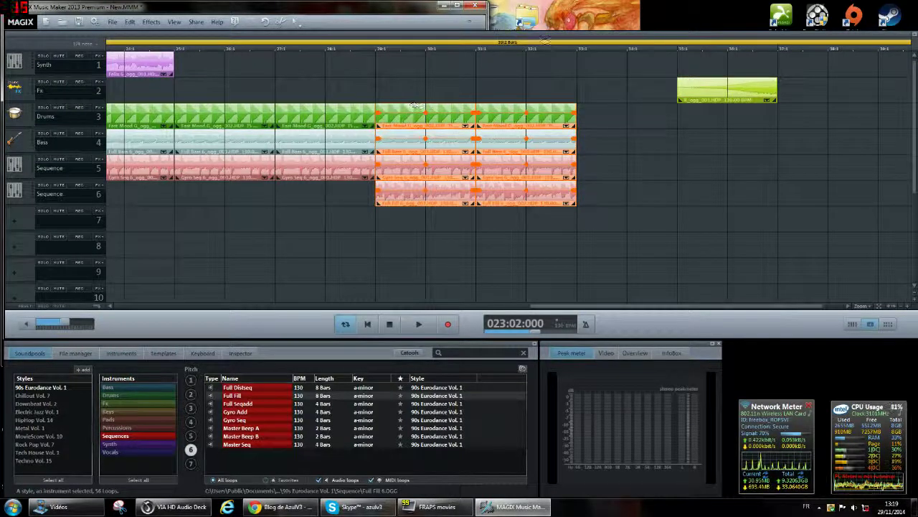
key("ctrl+d")
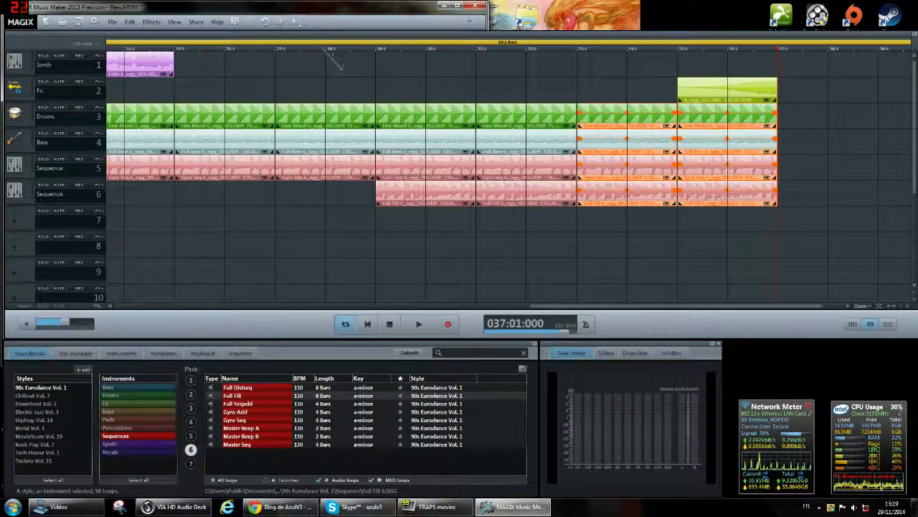
Listen to the arrangement from bar 28 through the Fx loop at bar 35
key("space")
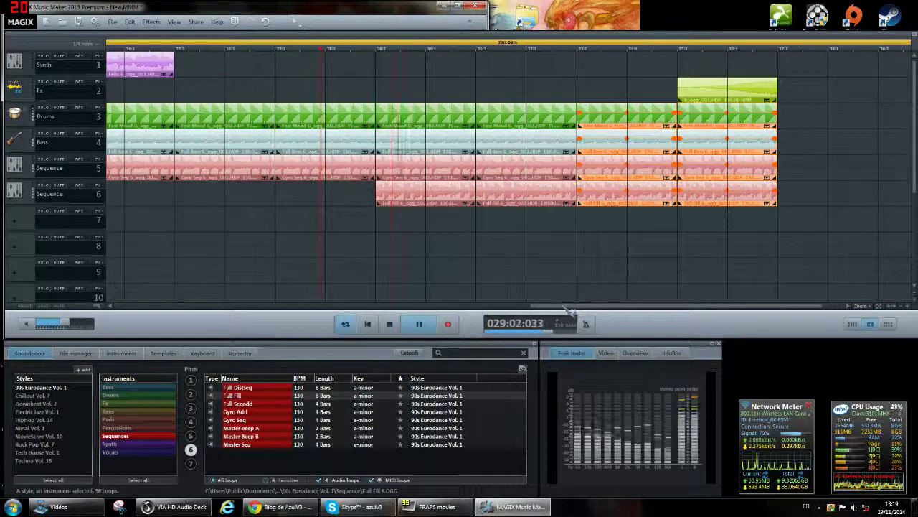
left_click_drag(583, 309, 599, 310)
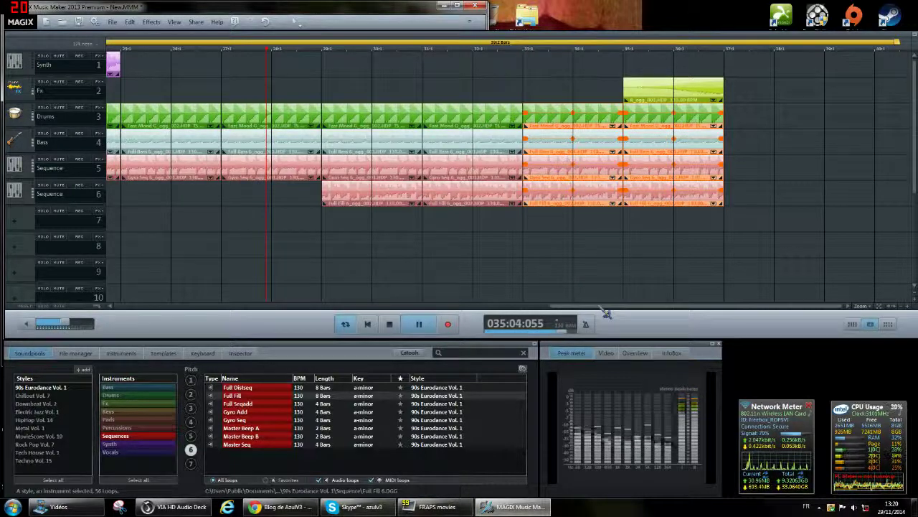
key("space")
Copy the synth, Fx and drum loops of bars 1 to 10 and paste them at bar 37
left_click_drag(567, 307, 156, 272)
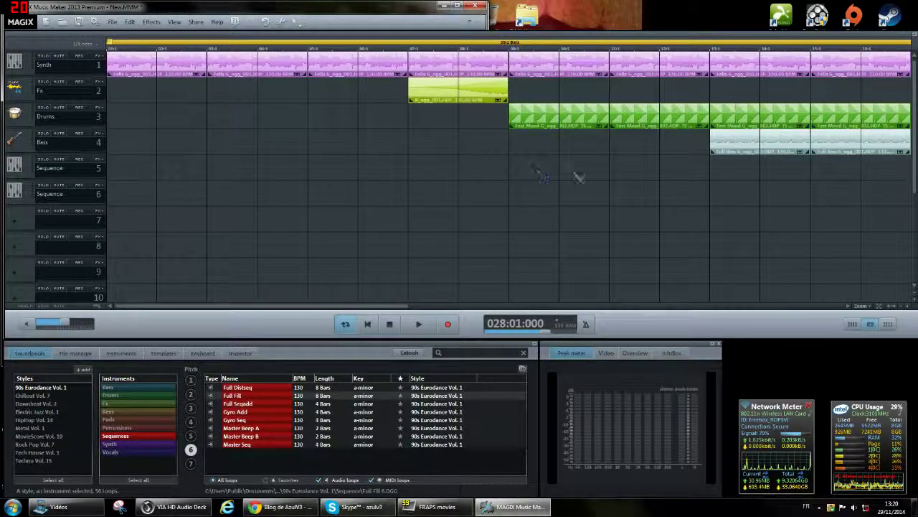
left_click_drag(369, 80, 134, 62)
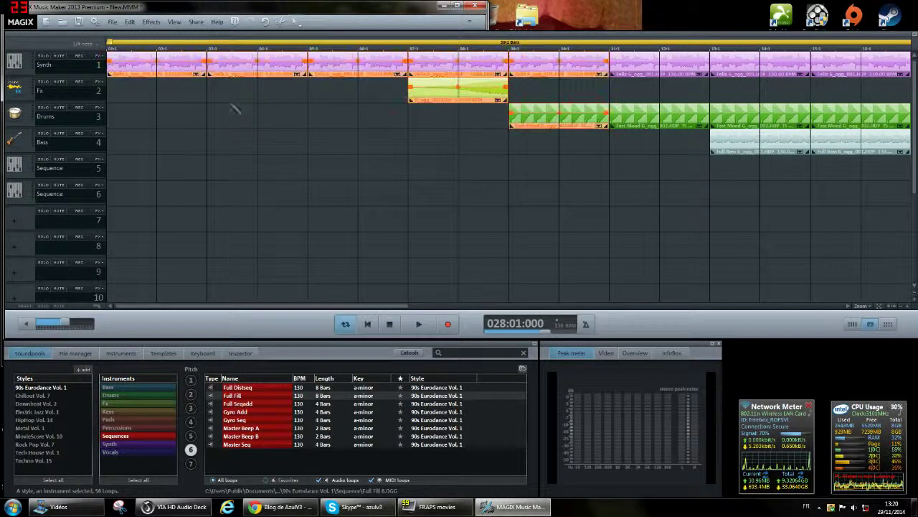
left_click_drag(400, 309, 809, 291)
left_click(730, 51)
key("ctrl+v")
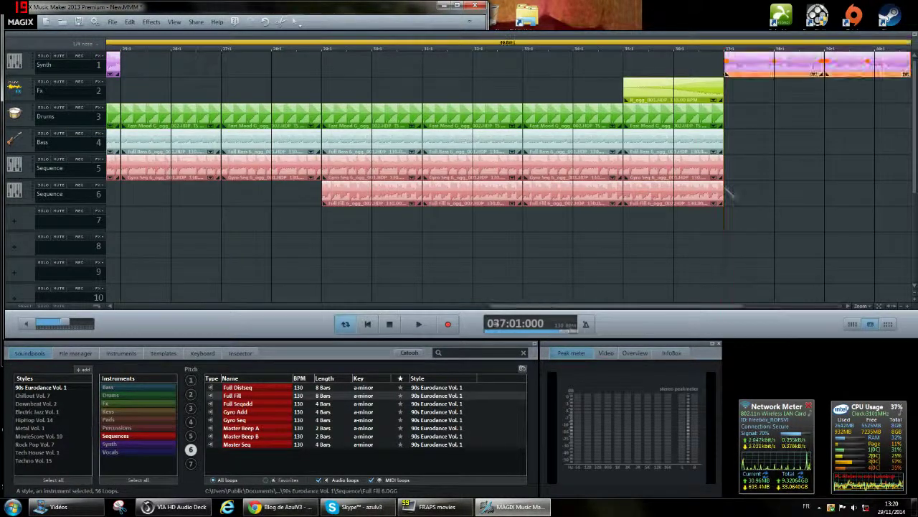
Copy the two-bar Full Bass loop from bar 13 to bars 45 and 46 on track 4
left_click_drag(661, 307, 373, 287)
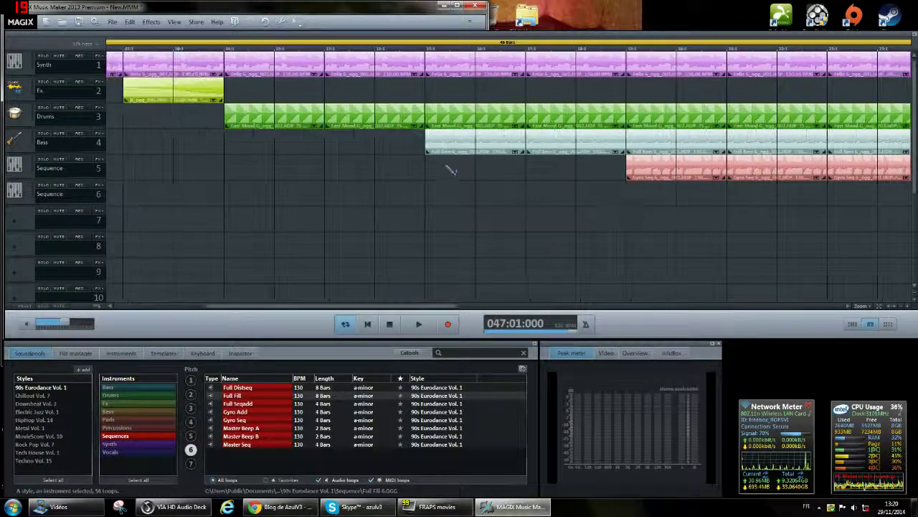
left_click(454, 147)
left_click_drag(452, 312, 839, 308)
left_click(814, 50)
key("ctrl+v")
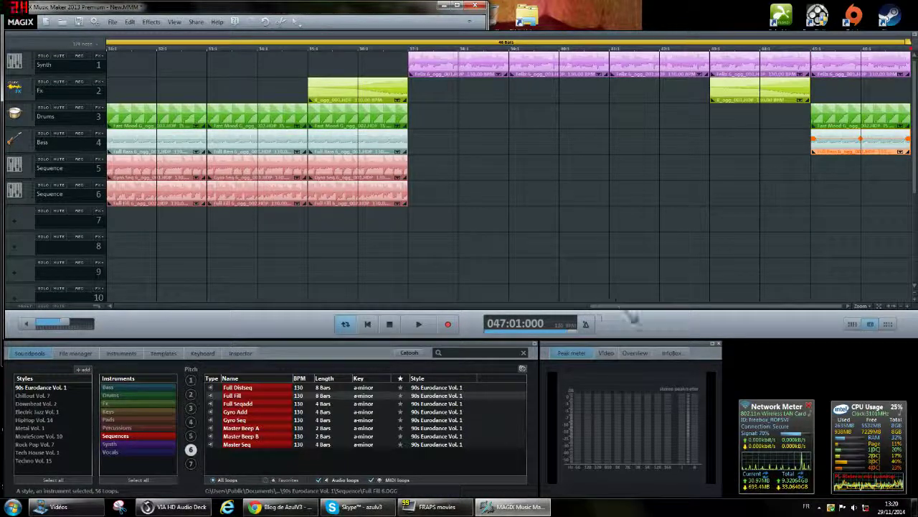
Duplicate the synth, drum and bass loops of bars 45 and 46 into bars 47 and 48
left_click_drag(909, 42, 902, 43)
left_click_drag(437, 195, 385, 61)
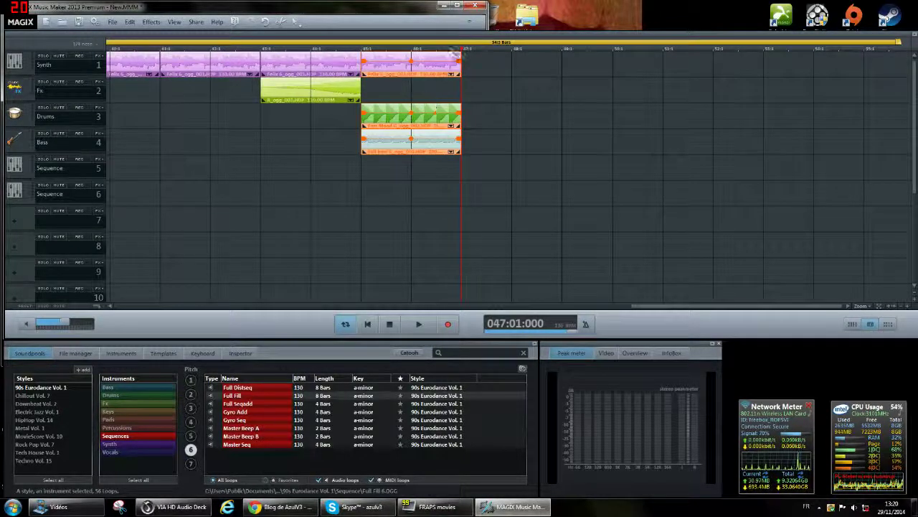
key("ctrl+d")
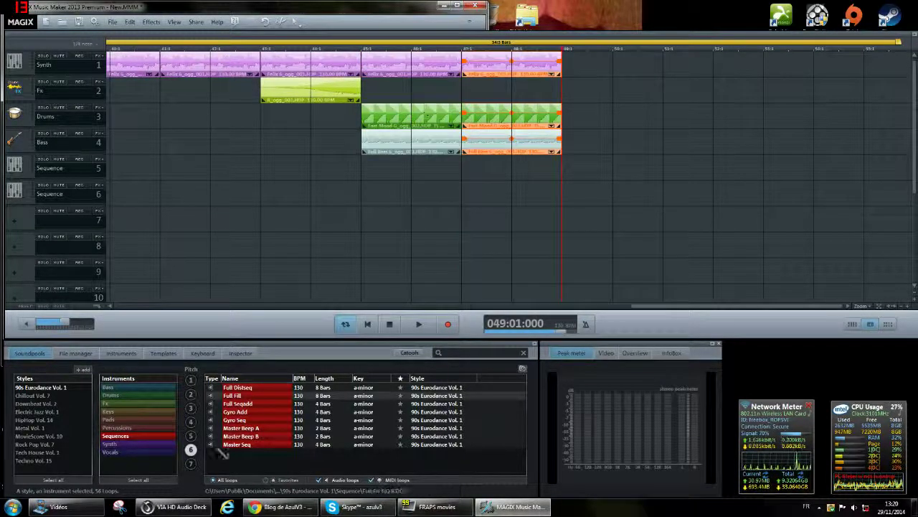
Audition the Master Seq, Gyro Seq and Gyro Add sequence loops of 90s Eurodance Vol. 1
key("space")
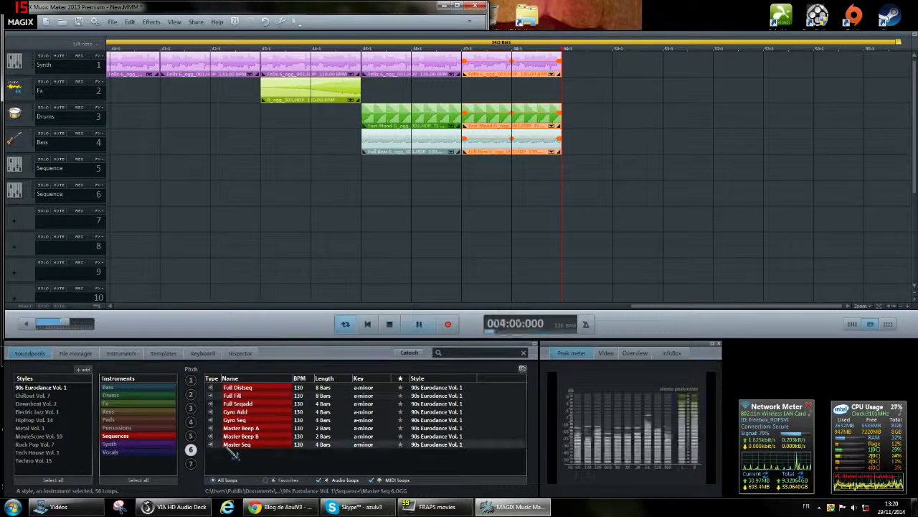
left_click(244, 412)
left_click(243, 420)
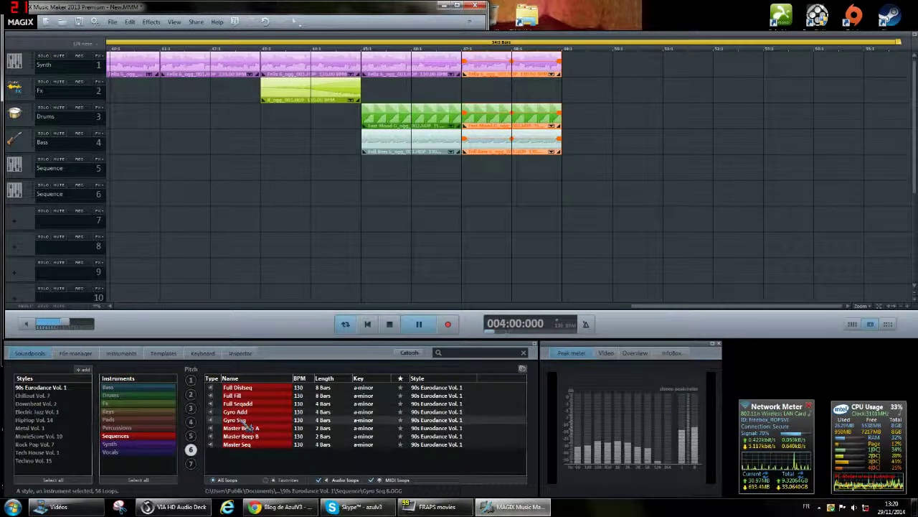
left_click(233, 412)
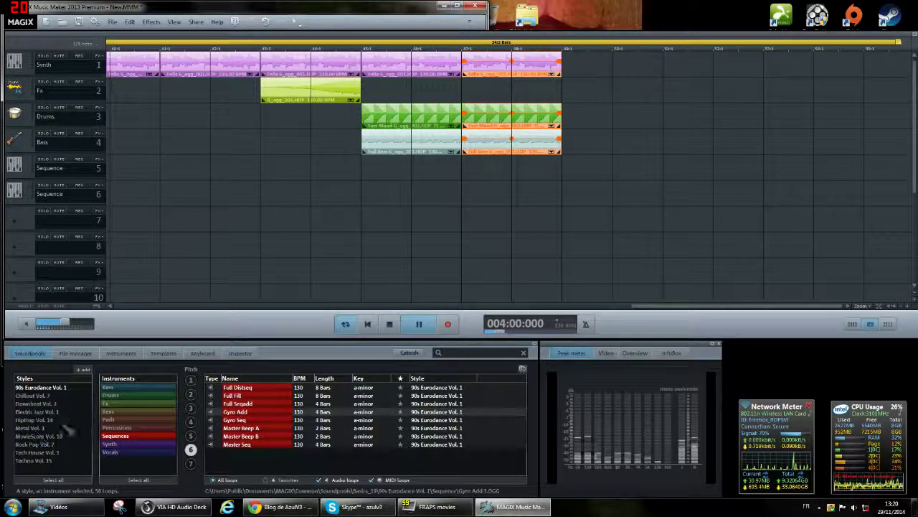
Replace the Full Fill loops on track 6 with the Gyro Add loop at bar 29, duplicated into bars 33 to 36
left_click_drag(647, 307, 475, 309)
left_click_drag(639, 224, 280, 198)
key("Delete")
left_click_drag(231, 413, 270, 206)
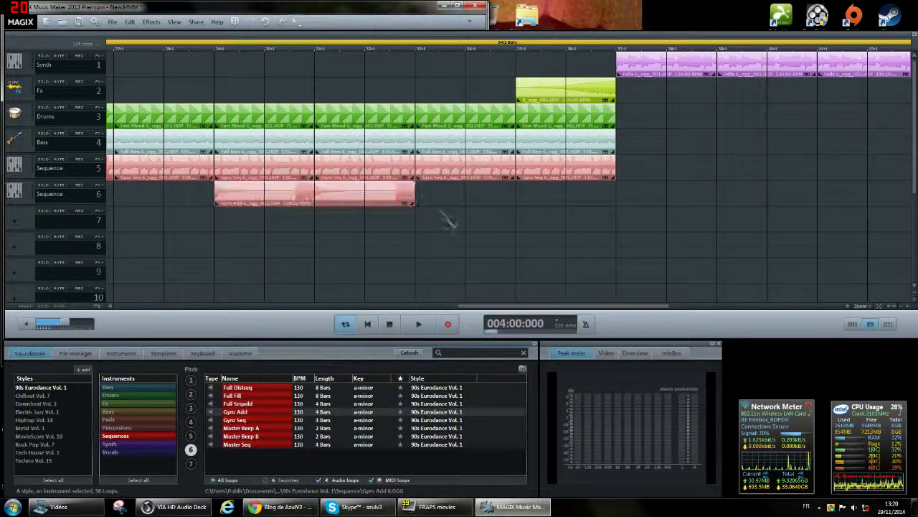
left_click(361, 199)
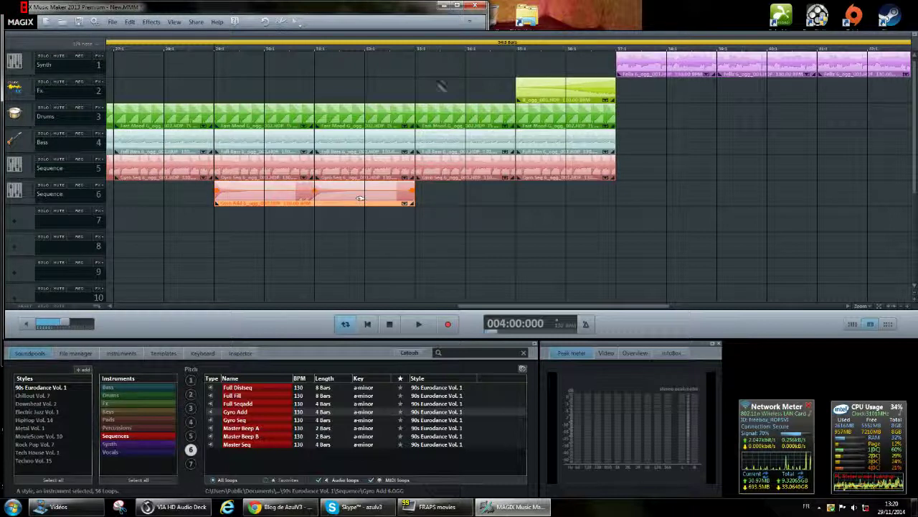
key("ctrl+d")
Listen to the arrangement from bar 28 through the repeated section up to bar 48
left_click(164, 50)
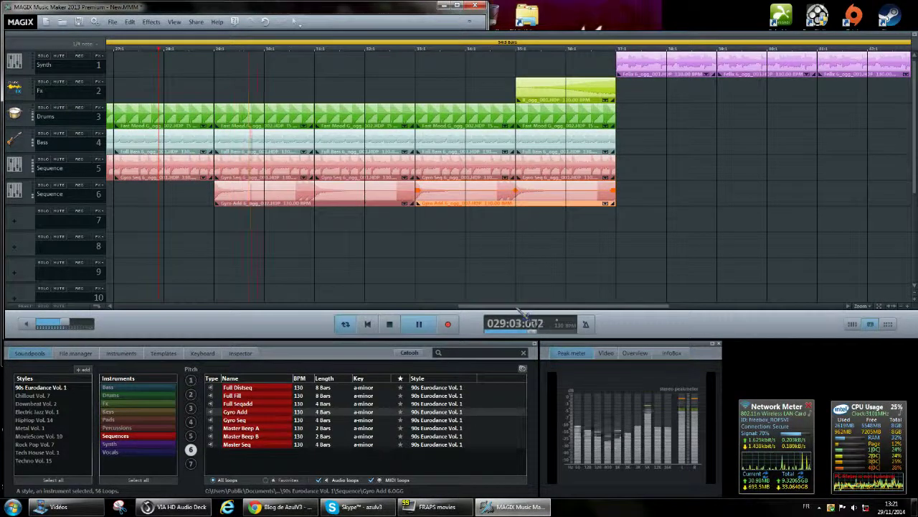
left_click_drag(518, 306, 525, 308)
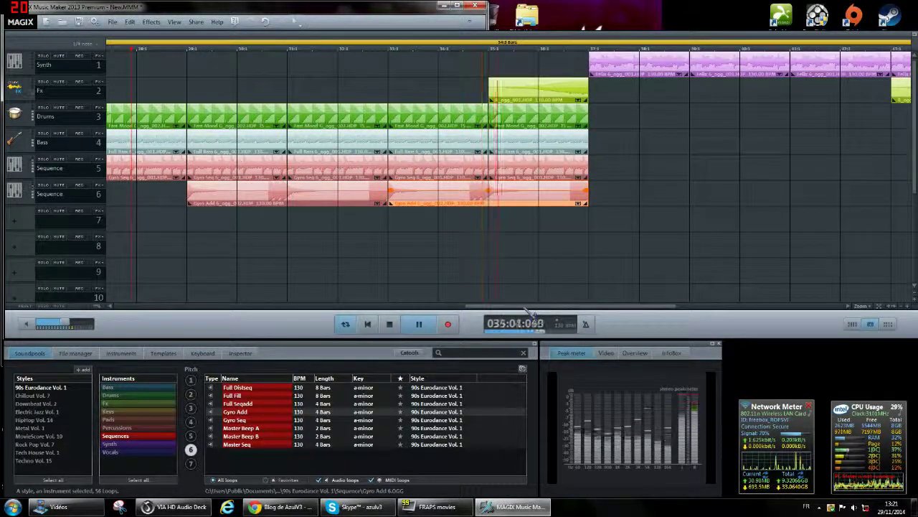
left_click_drag(528, 310, 655, 321)
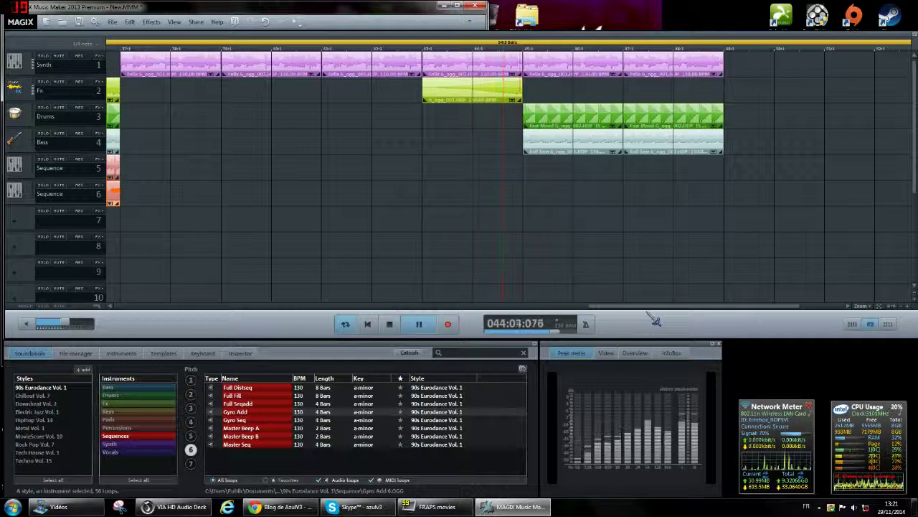
left_click_drag(650, 309, 681, 311)
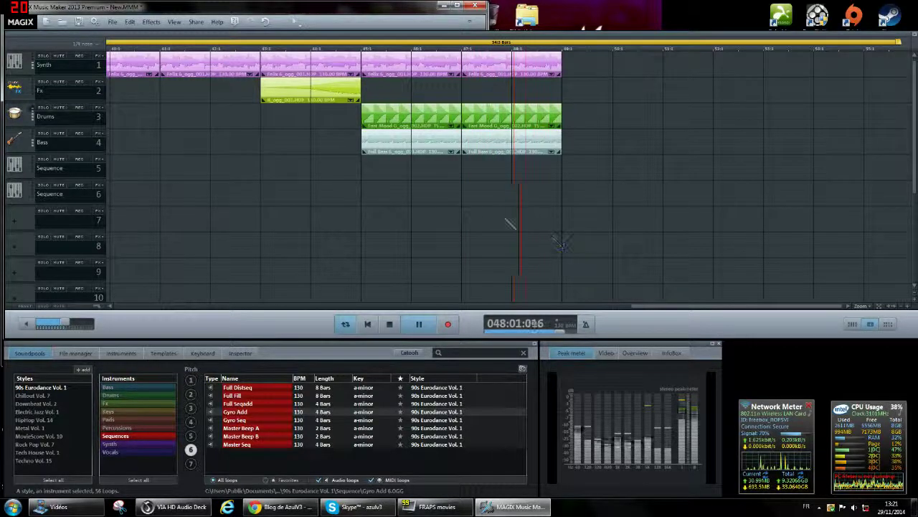
key("space")
Duplicate the synth, drum and bass loops of bars 45 to 48 into bars 49 to 52 and play them back
left_click_drag(567, 190, 398, 65)
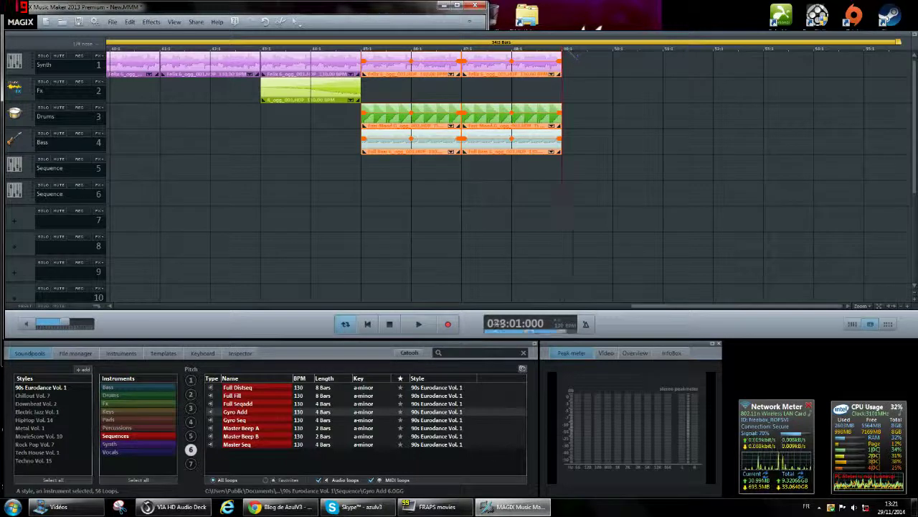
key("ctrl+d")
left_click(557, 54)
key("space")
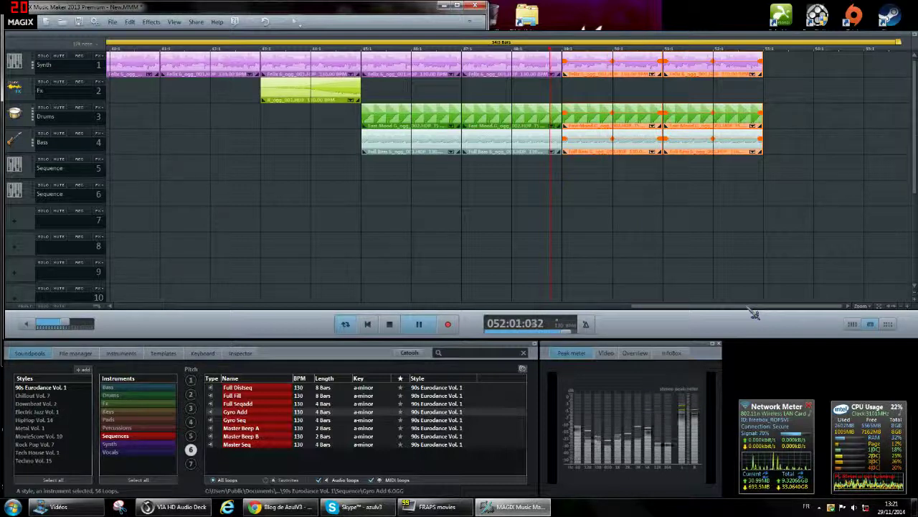
key("space")
Copy the synth, drum and bass loops of bars 49 to 52 into bars 53 to 56
left_click_drag(732, 193, 582, 59)
left_click(767, 48)
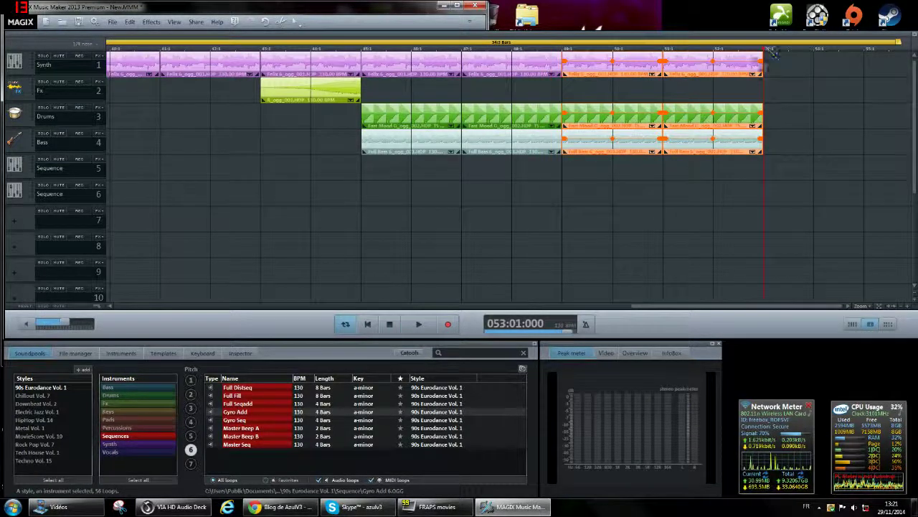
key("ctrl+v")
Copy the Gyro Seq and Gyro Add loops of bars 33 to 36 and paste them at bar 53 on tracks 5 and 6
left_click_drag(660, 307, 493, 293)
left_click_drag(624, 164, 510, 211)
key("c")
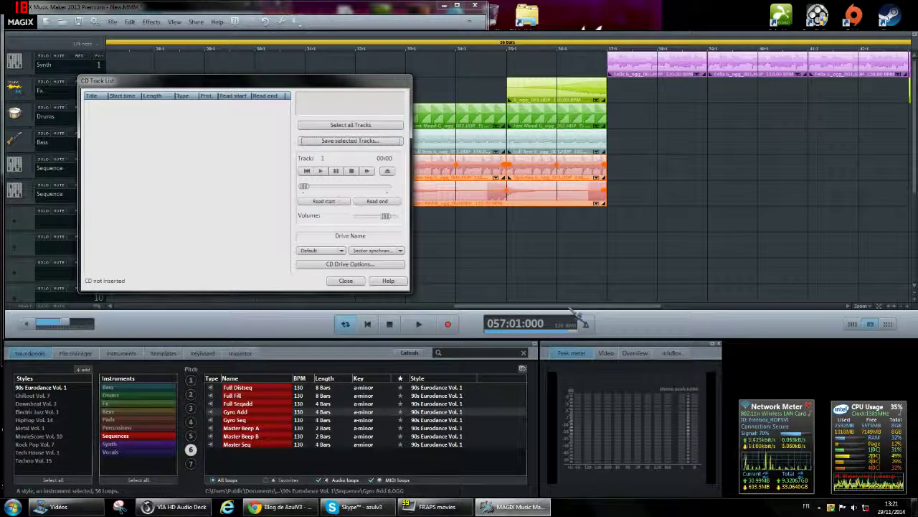
left_click(362, 280)
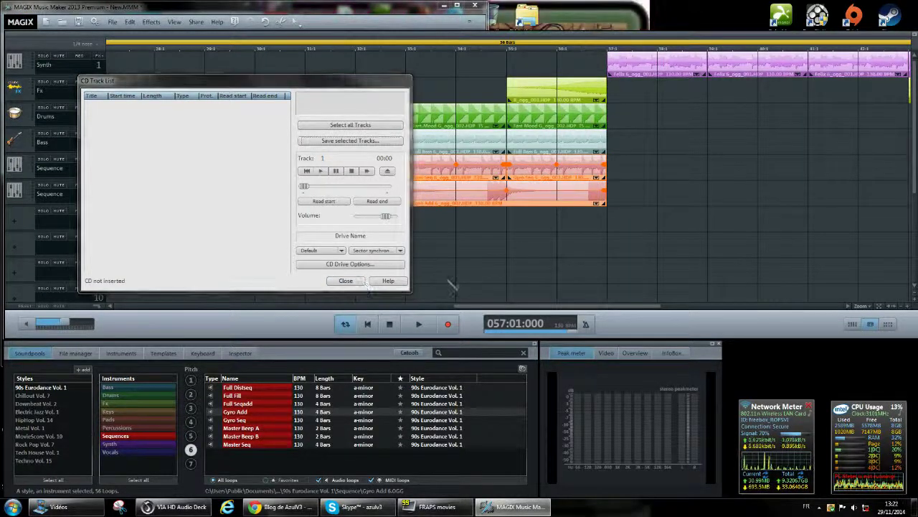
left_click(377, 202)
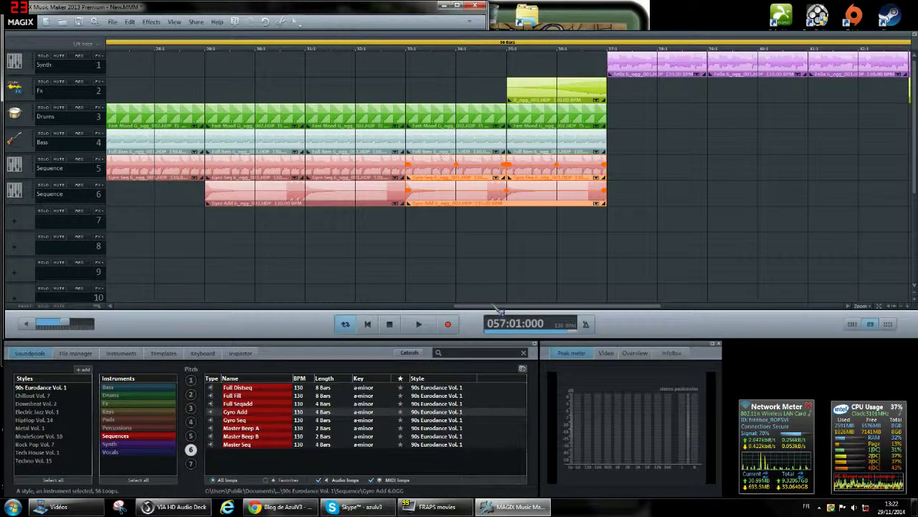
left_click_drag(496, 307, 793, 309)
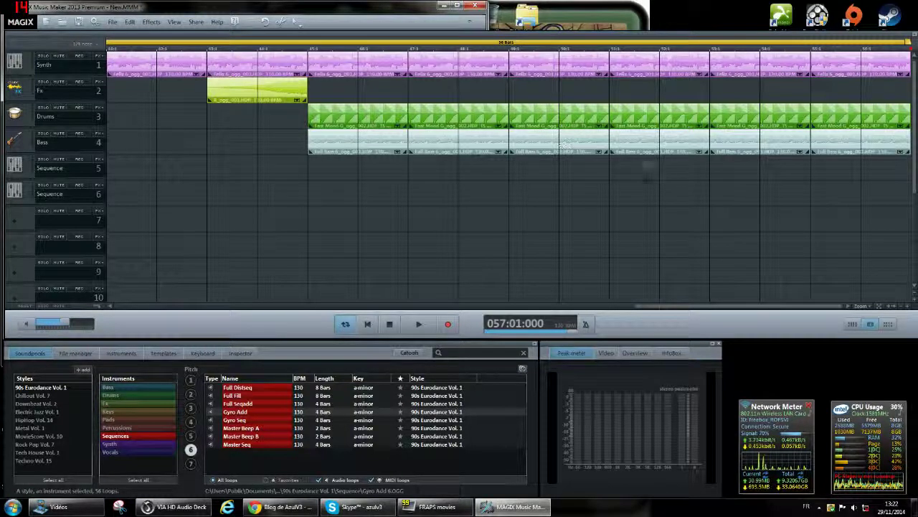
left_click(713, 50)
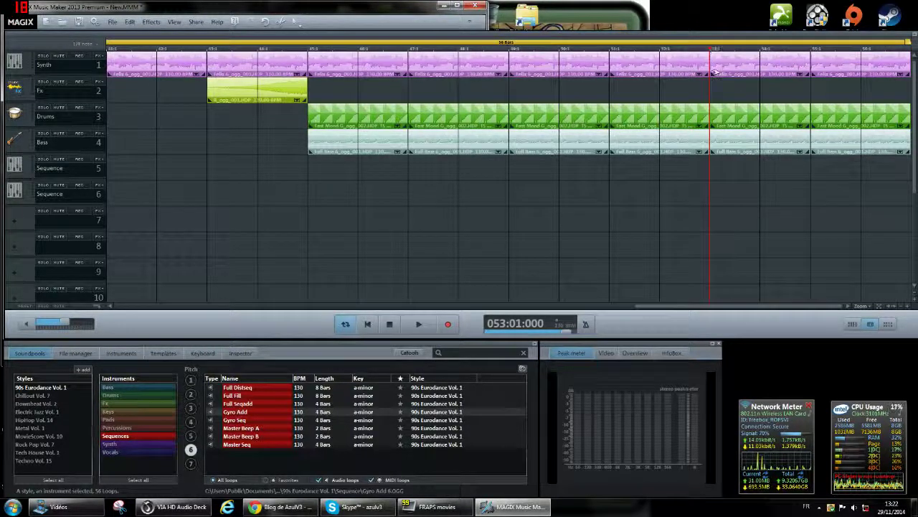
key("ctrl+v")
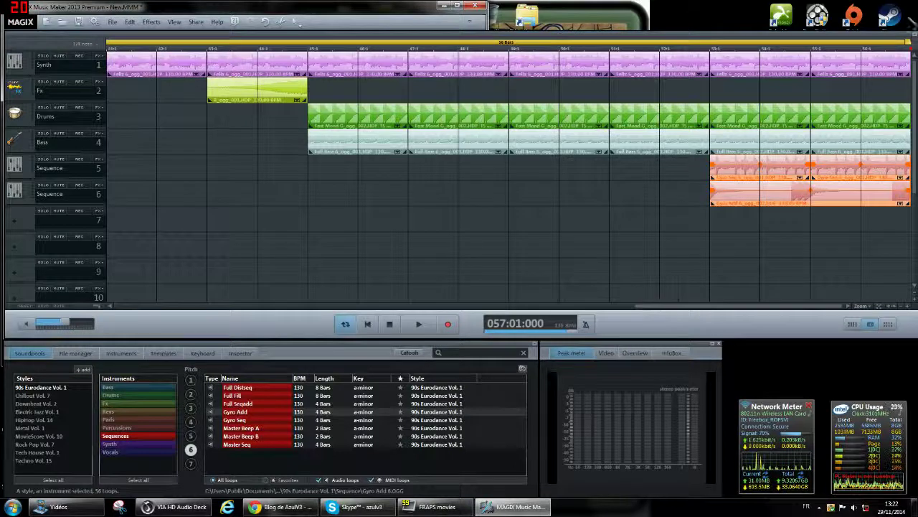
Listen to the arrangement from the end of bar 48 through bar 56
left_click_drag(907, 42, 901, 42)
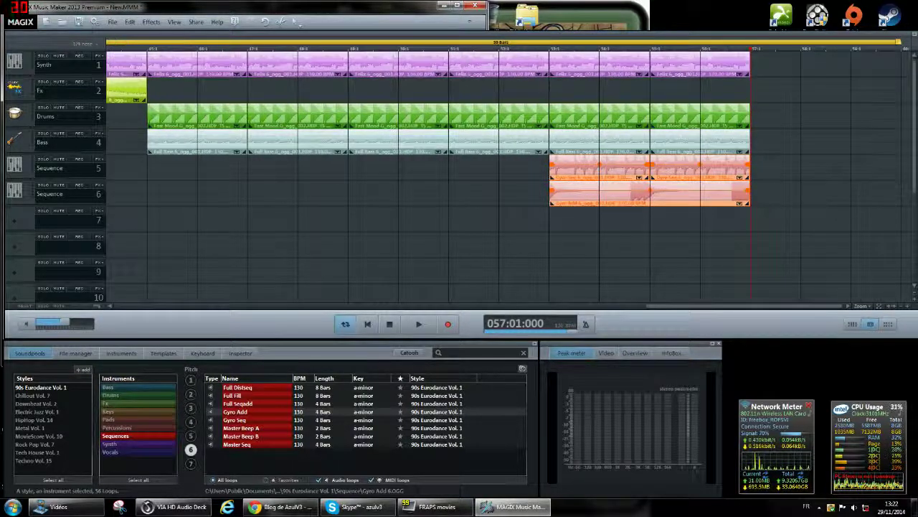
left_click(343, 52)
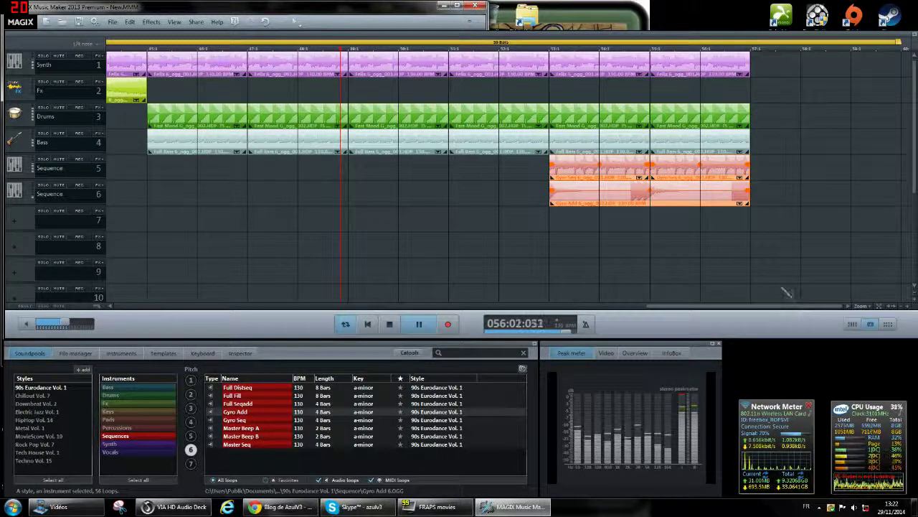
key("space")
Copy all loops of bars 53 to 56 and paste them at bar 57
left_click_drag(737, 253, 567, 65)
key("ctrl+c")
left_click(755, 50)
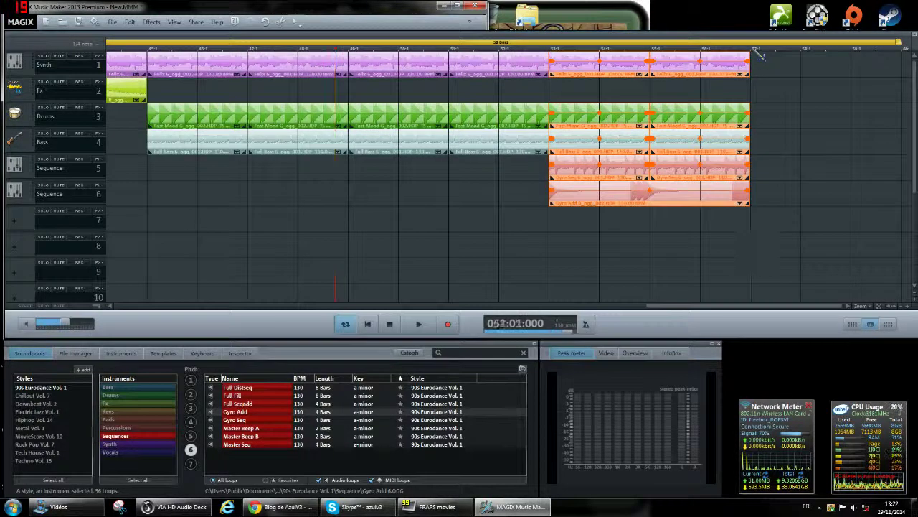
key("ctrl+v")
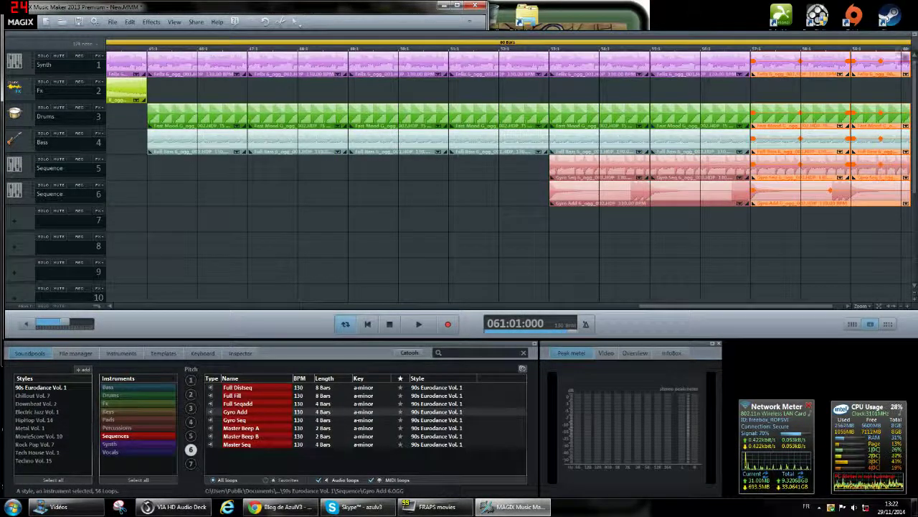
Listen to the arrangement from bar 52 into the pasted loops at bar 59
left_click_drag(753, 308, 765, 311)
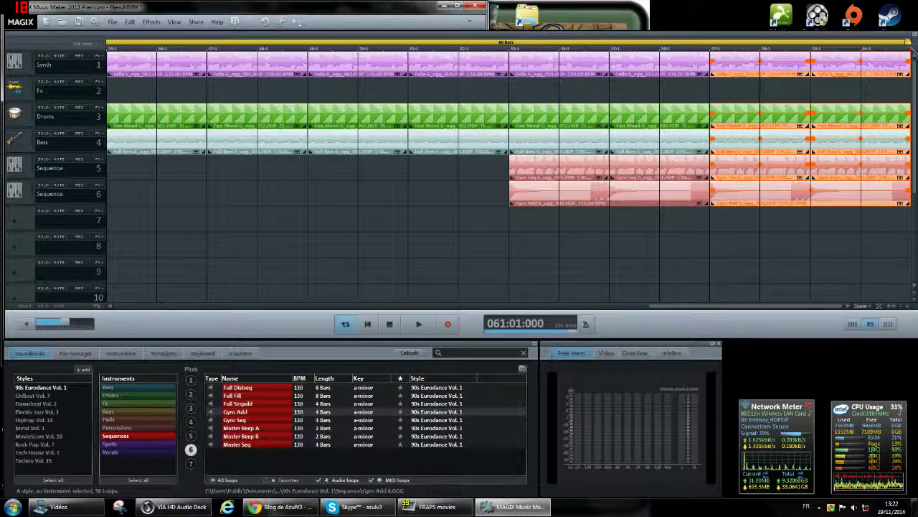
scroll(502, 172, "right", 8)
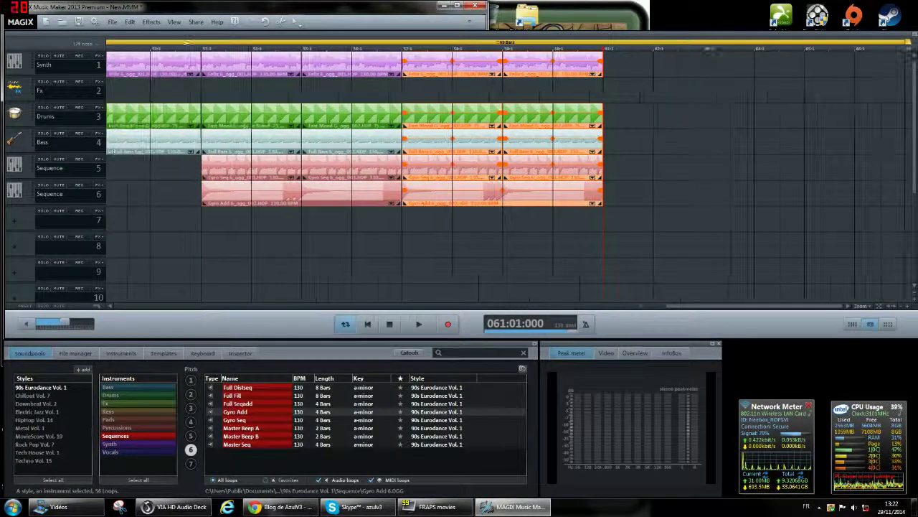
left_click(152, 50)
key("space")
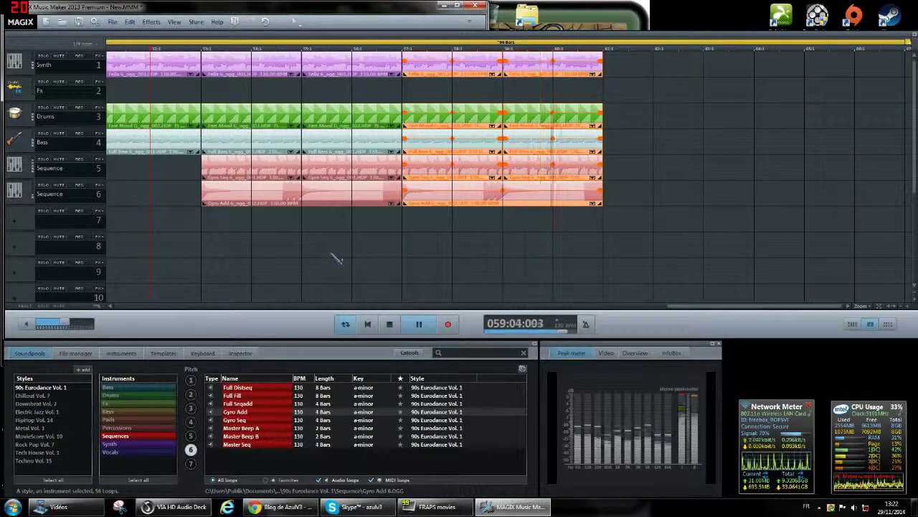
key("space")
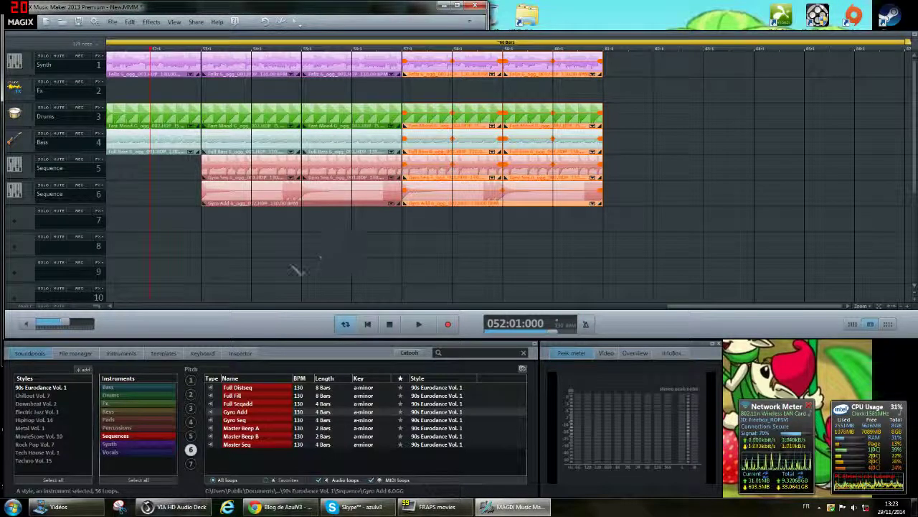
Audition the pad loops of 90s Eurodance Vol. 1 and the Sidechainpad loop of Tech House Vol. 1
left_click(109, 419)
left_click(244, 404)
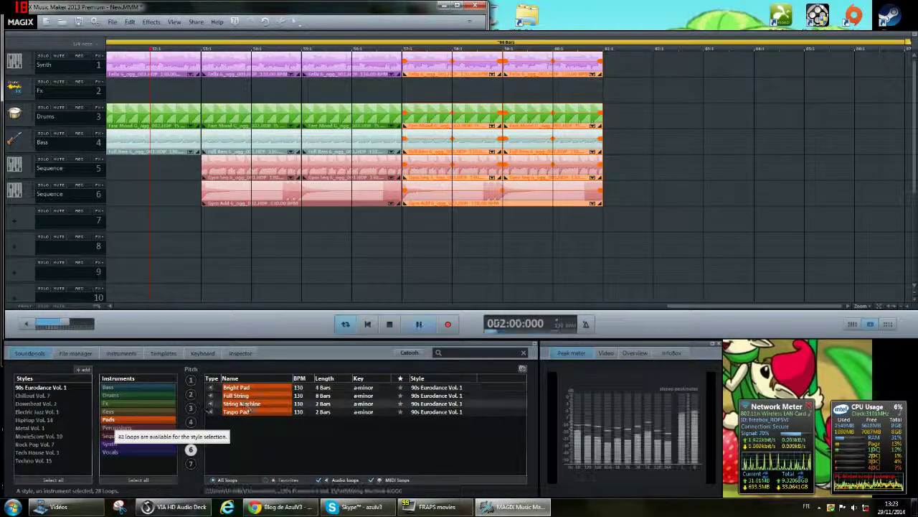
left_click(244, 413)
left_click(244, 398)
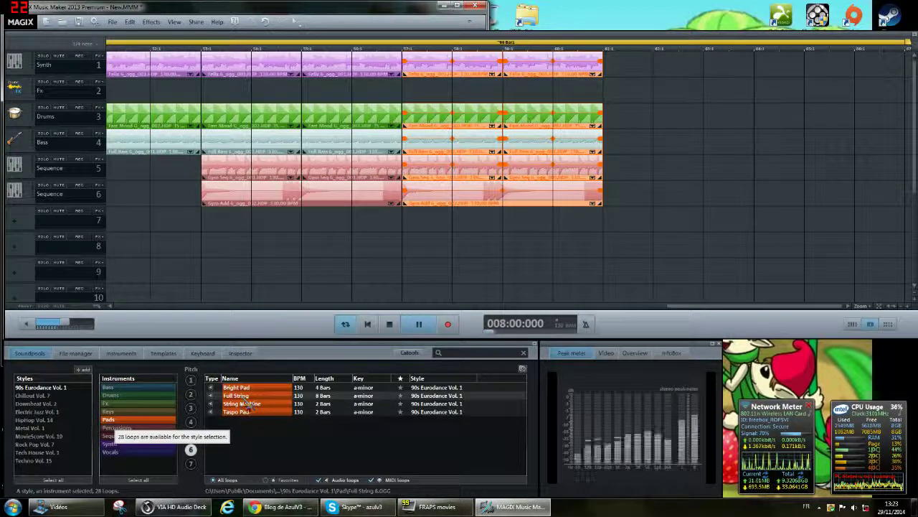
left_click(248, 403)
left_click(244, 412)
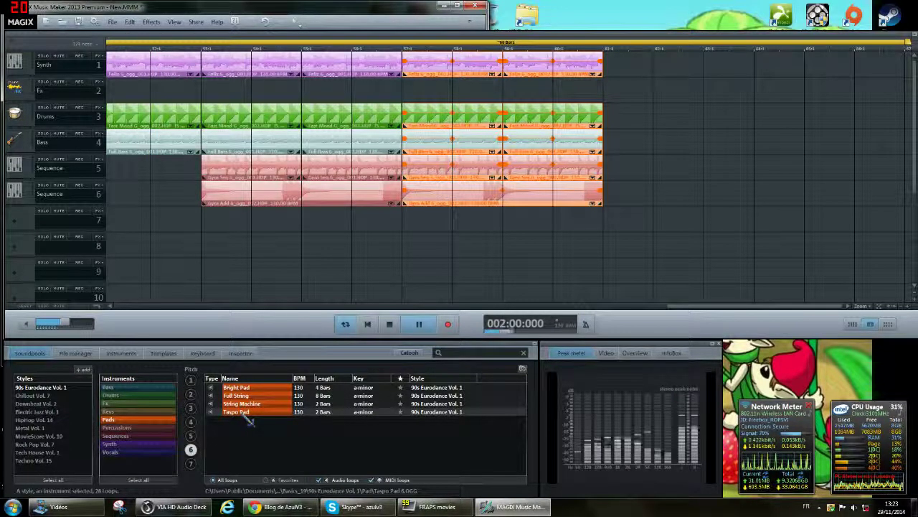
left_click(227, 403)
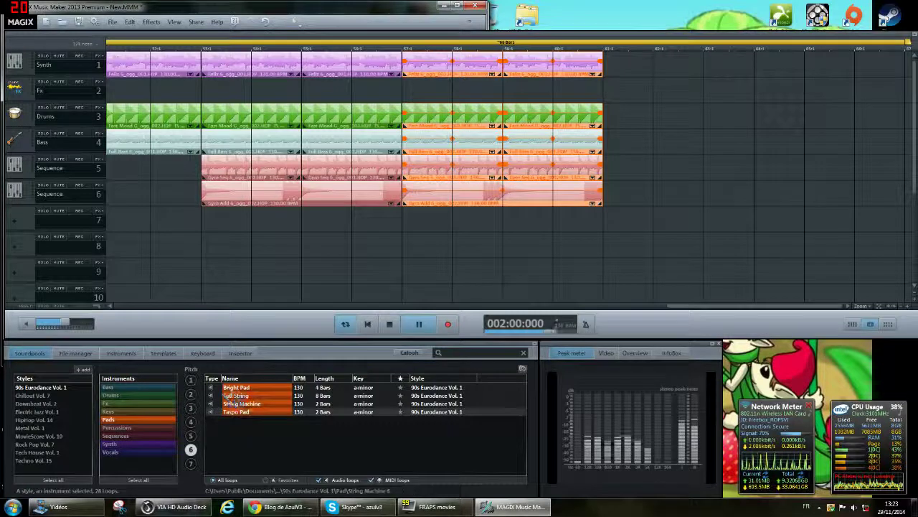
left_click(232, 389)
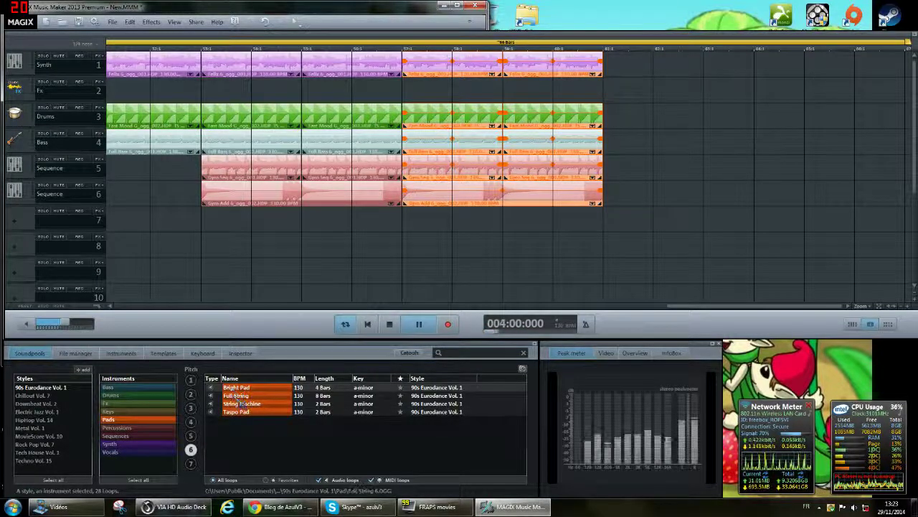
left_click(37, 452)
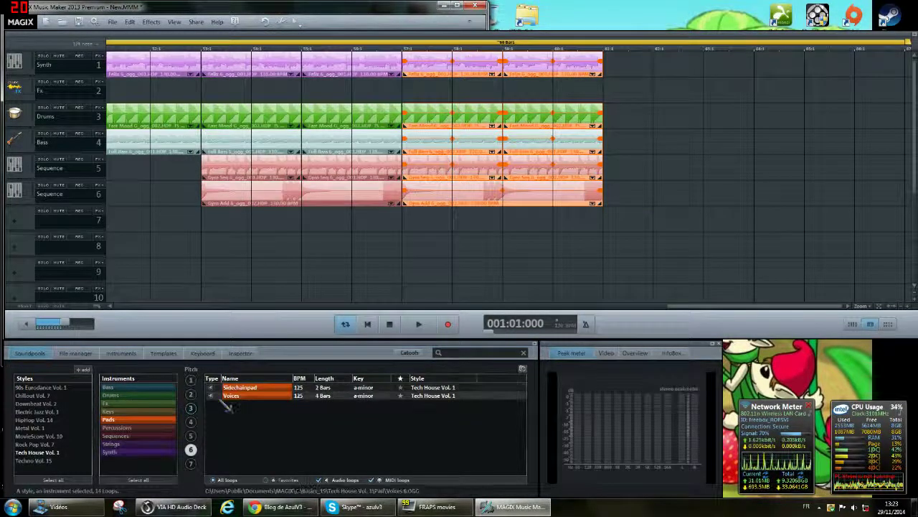
left_click(241, 391)
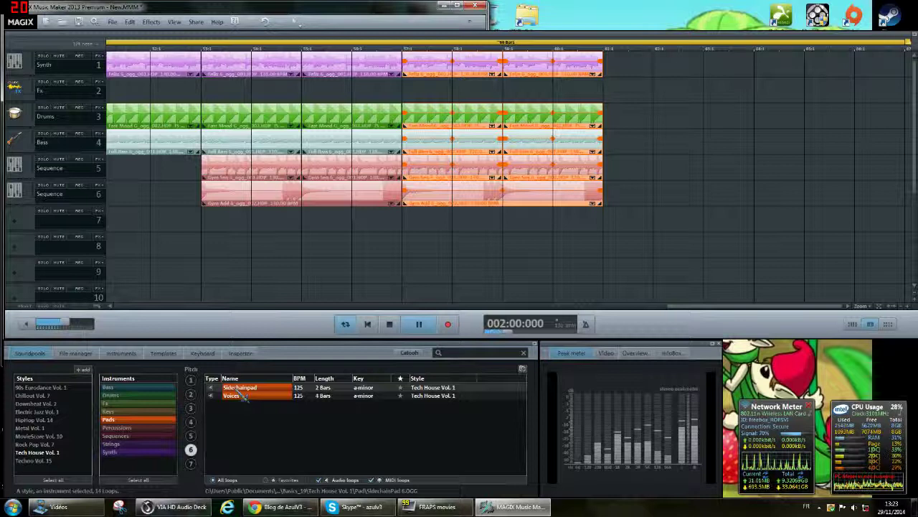
Place the Sidechainpad loop twice on track 7 from bar 61 and duplicate the loops of bars 57 to 60 at bar 61
left_click_drag(244, 395, 648, 231)
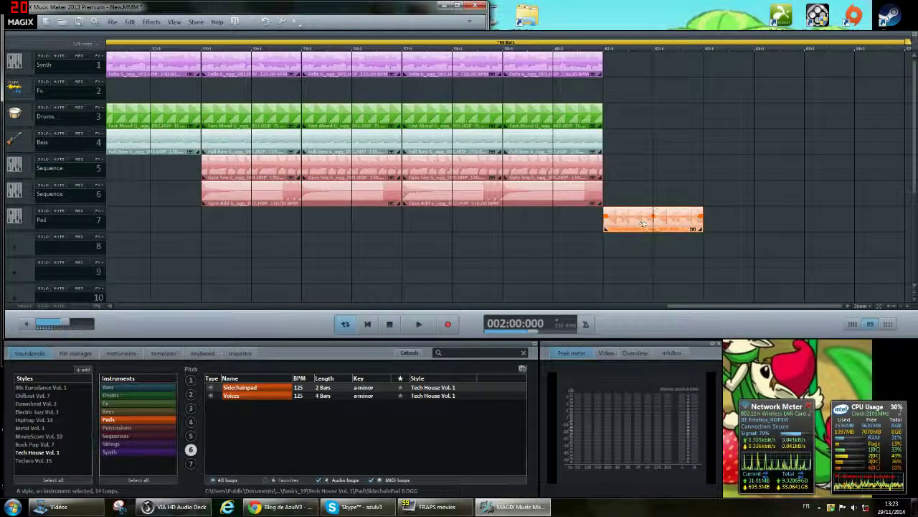
left_click(705, 49)
key("ctrl+v")
left_click_drag(529, 237, 473, 66)
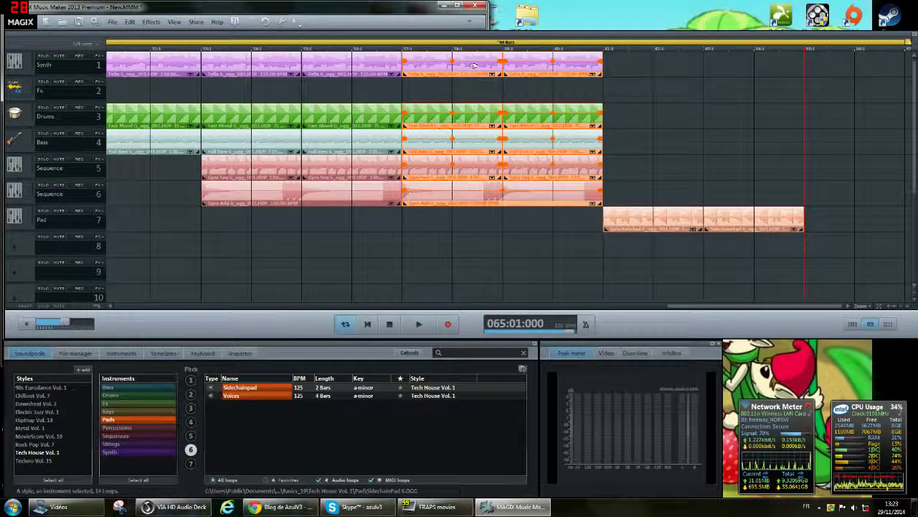
key("ctrl+d")
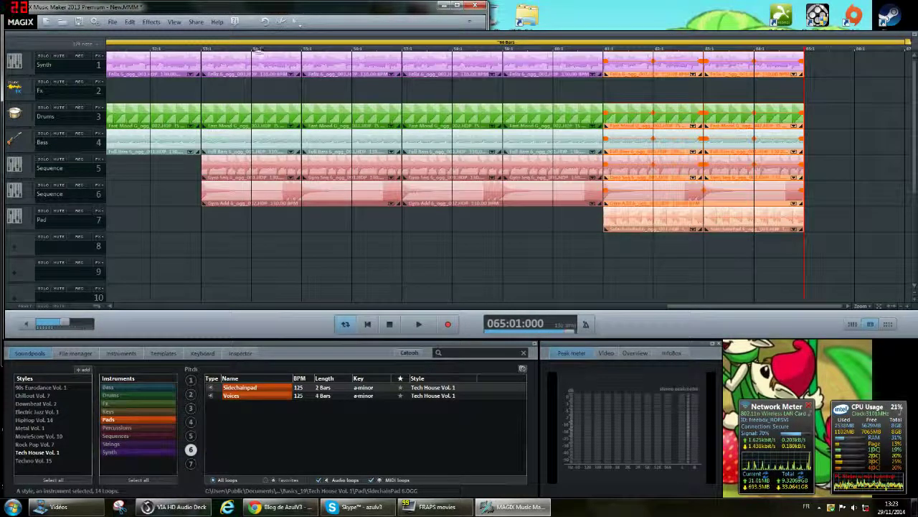
Listen to the new pad section through bar 64, starting playback from bars 56, 60 and 51
left_click(390, 49)
key("space")
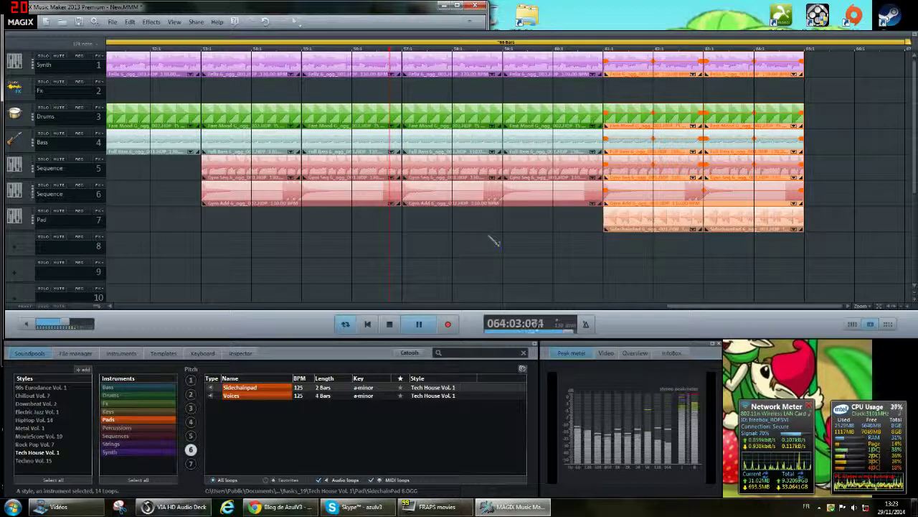
key("space")
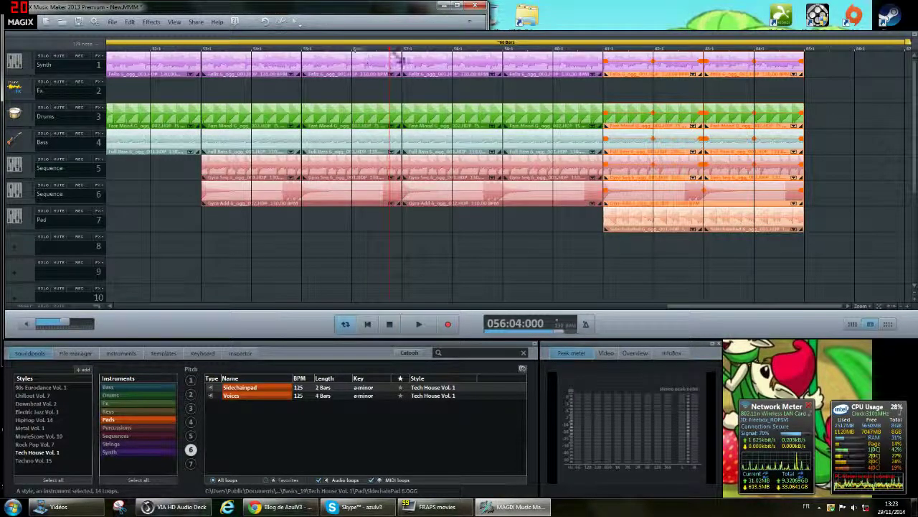
left_click(583, 50)
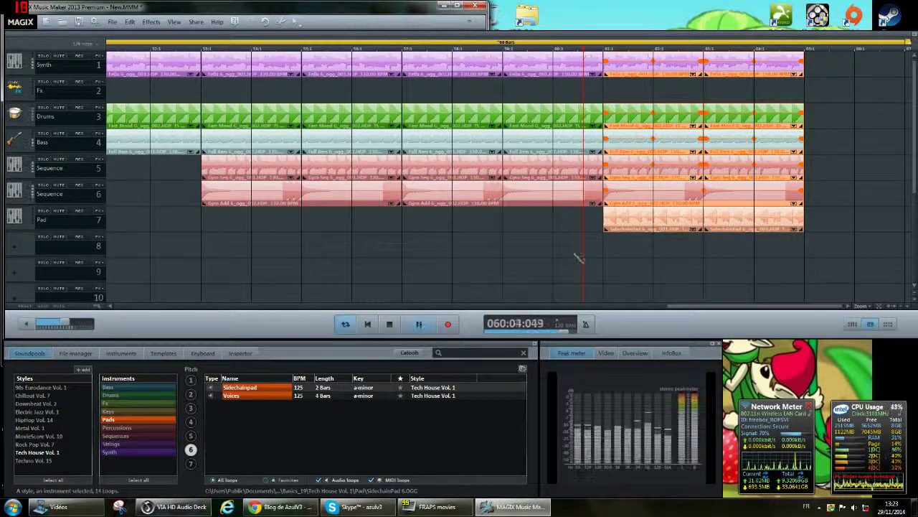
left_click(152, 48)
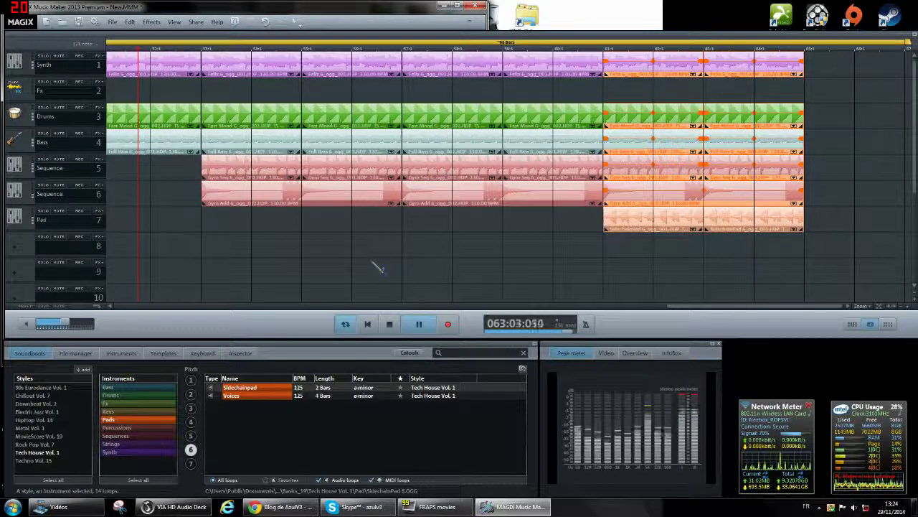
Delete both Sidechainpad loops on track 7 and all other loops of bars 61 to 64
left_click(393, 325)
left_click_drag(796, 262, 648, 222)
key("Delete")
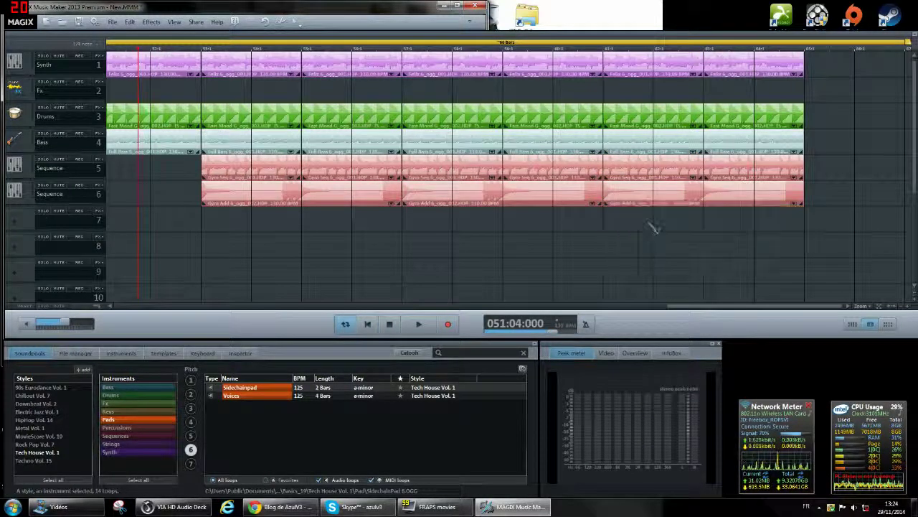
left_click_drag(802, 236, 634, 71)
key("Delete")
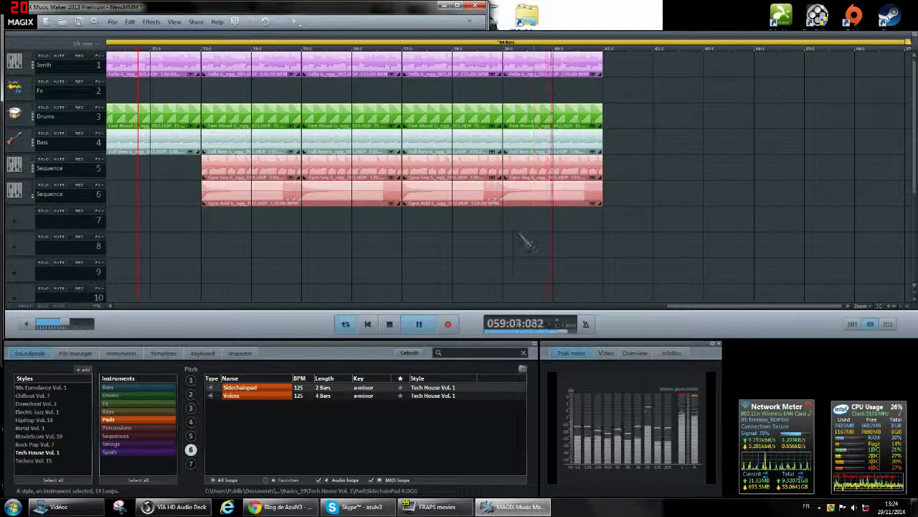
Stop playback and duplicate all loops of bars 53 to 60 at bar 61
key("space")
left_click_drag(530, 220, 257, 58)
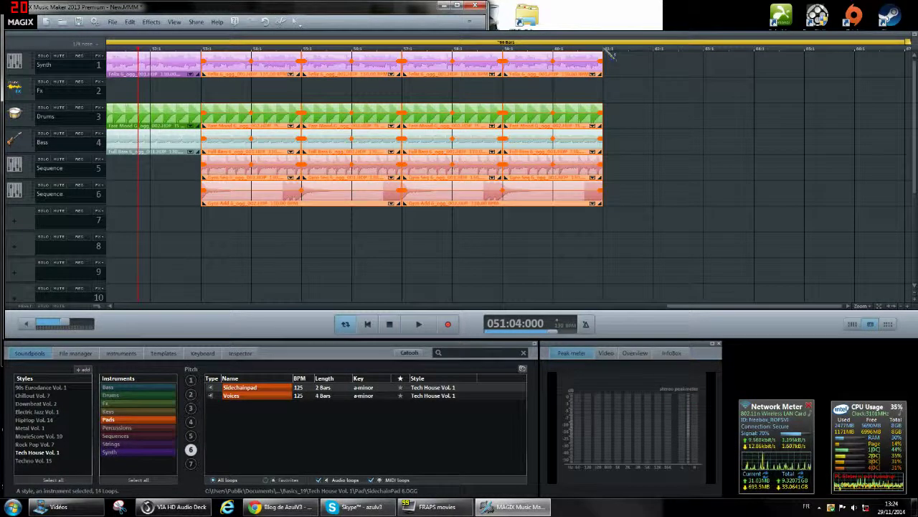
key("ctrl+d")
left_click_drag(703, 309, 834, 308)
left_click(848, 306)
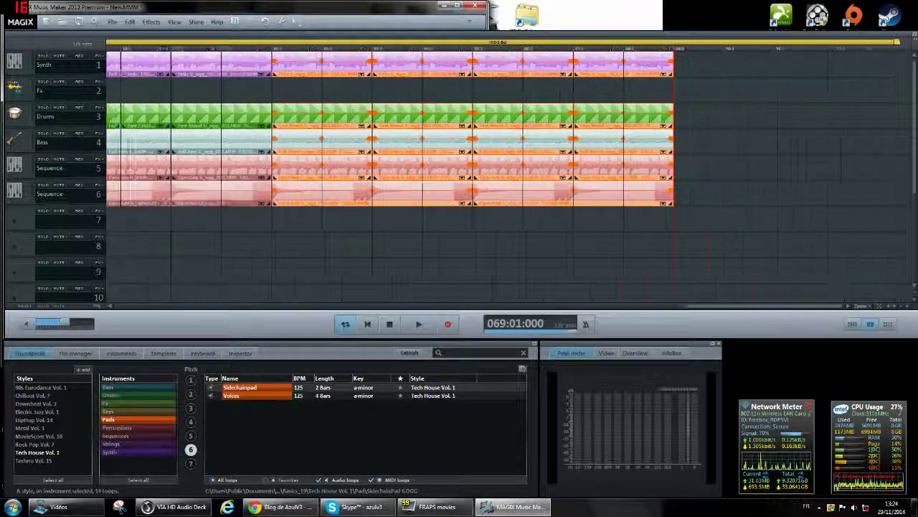
Copy the Fx loop of bars 35 to 36 together with the synth loops of bars 37 to 42
left_click_drag(740, 308, 538, 278)
left_click(398, 97)
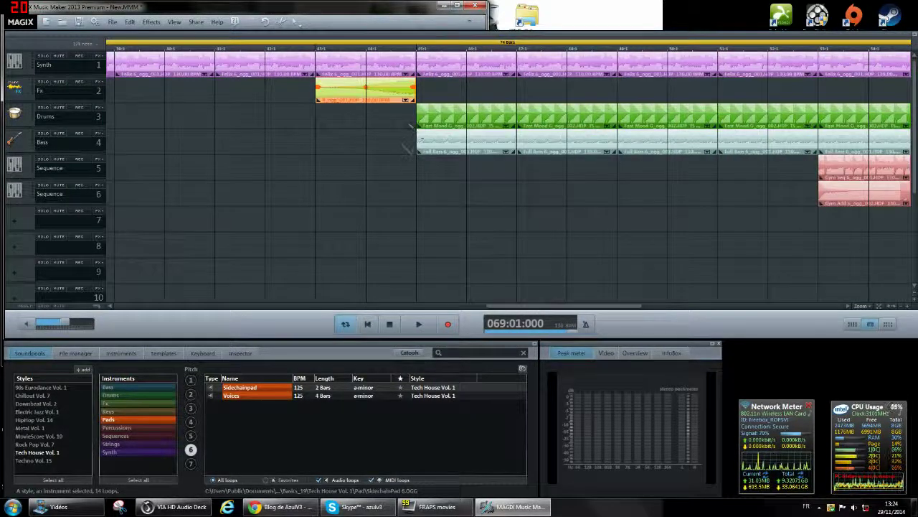
left_click(408, 147)
left_click_drag(384, 136, 212, 72)
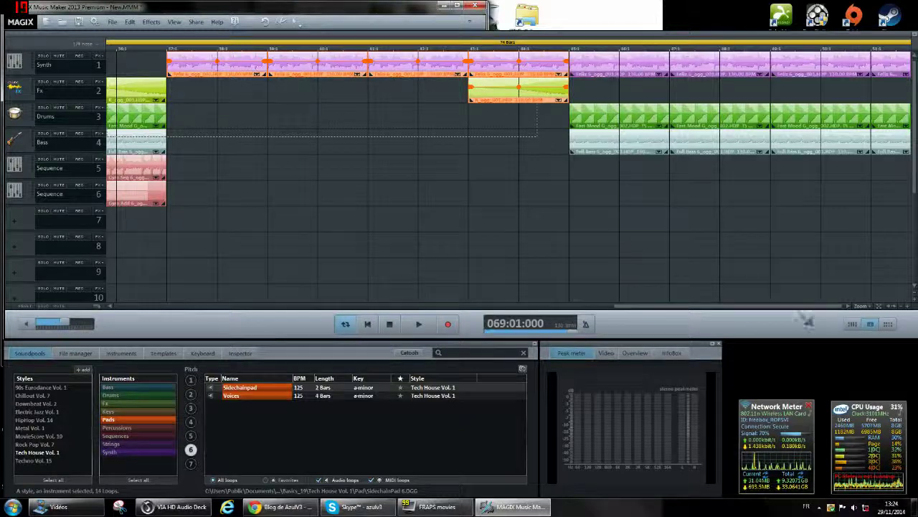
left_click(287, 174)
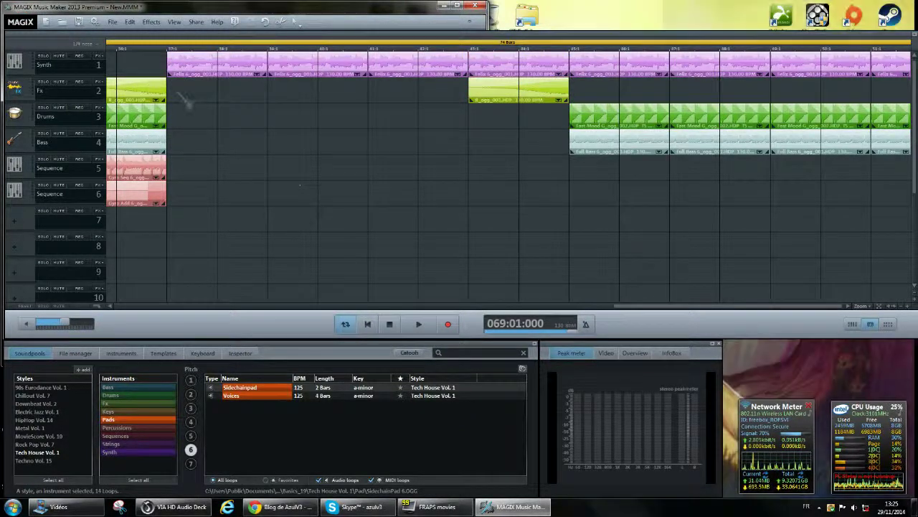
left_click_drag(418, 93, 435, 98)
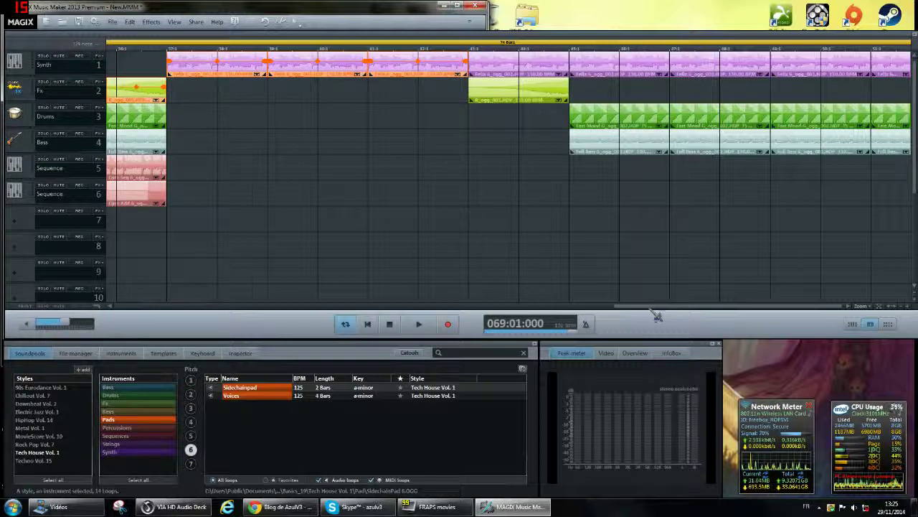
left_click_drag(661, 307, 802, 311)
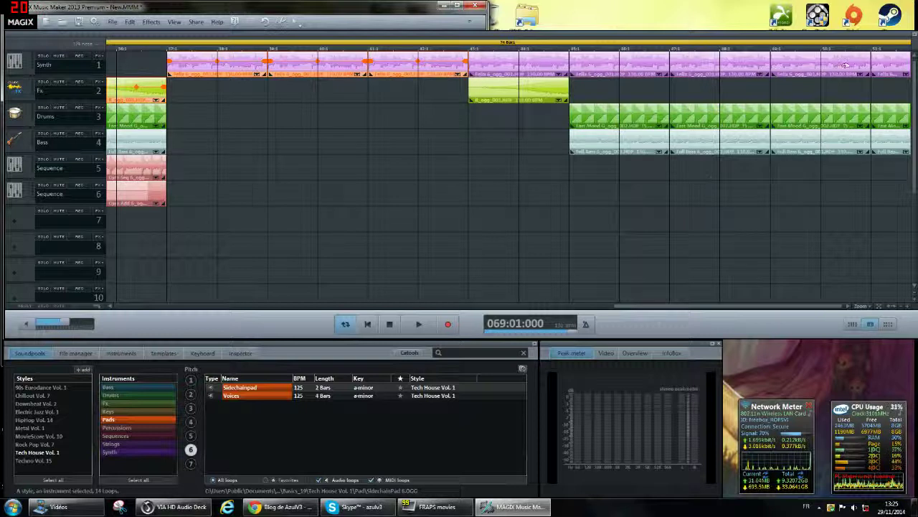
Listen to the arrangement from bar 49 into the sequence section at bar 54
left_click(783, 49)
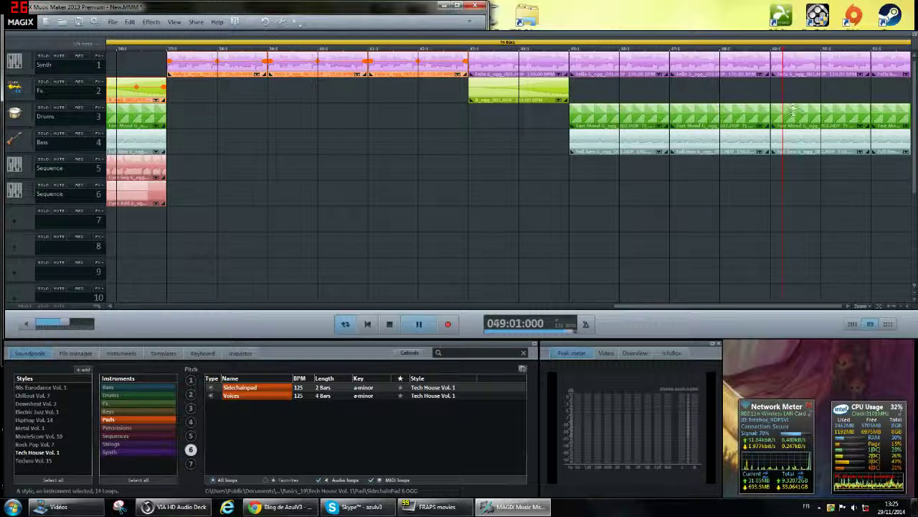
key("space")
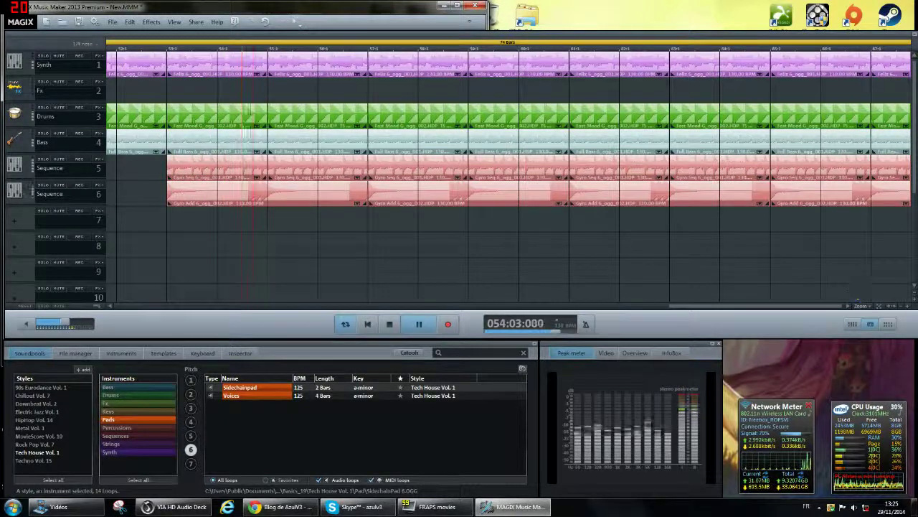
left_click(909, 49)
key("space")
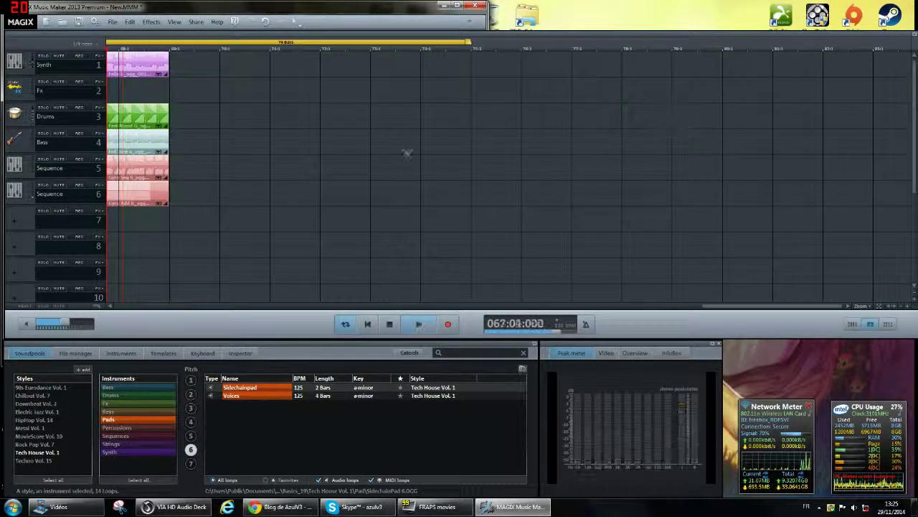
Paste the copied Fx and synth loops at bar 67 and play the transition from bar 65
left_click(177, 53)
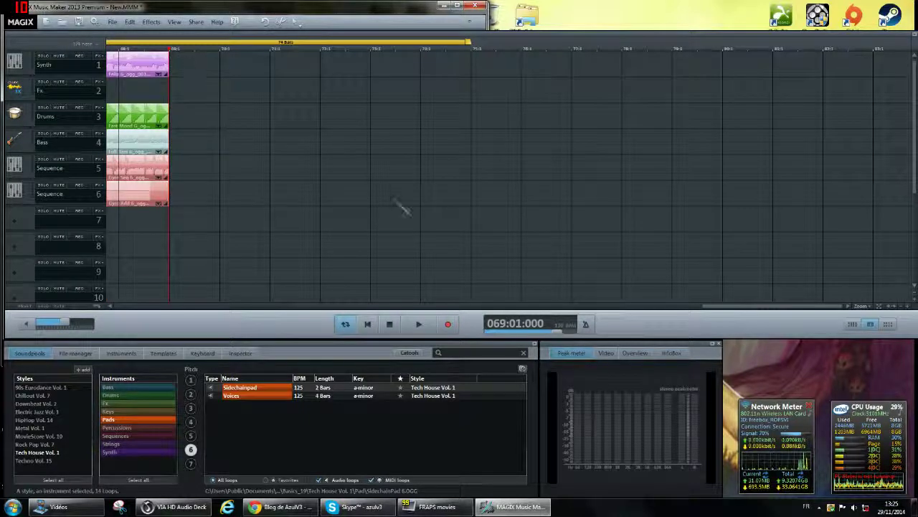
left_click_drag(728, 307, 682, 307)
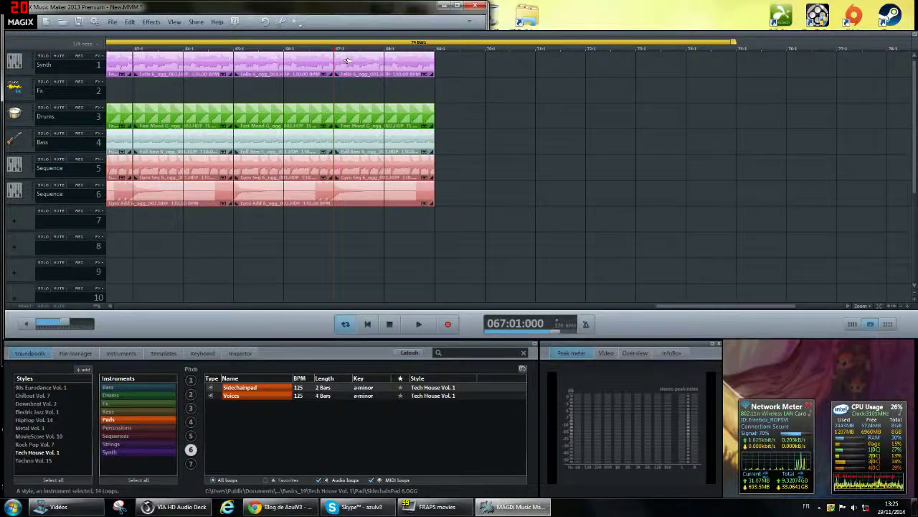
key("ctrl+v")
left_click(277, 49)
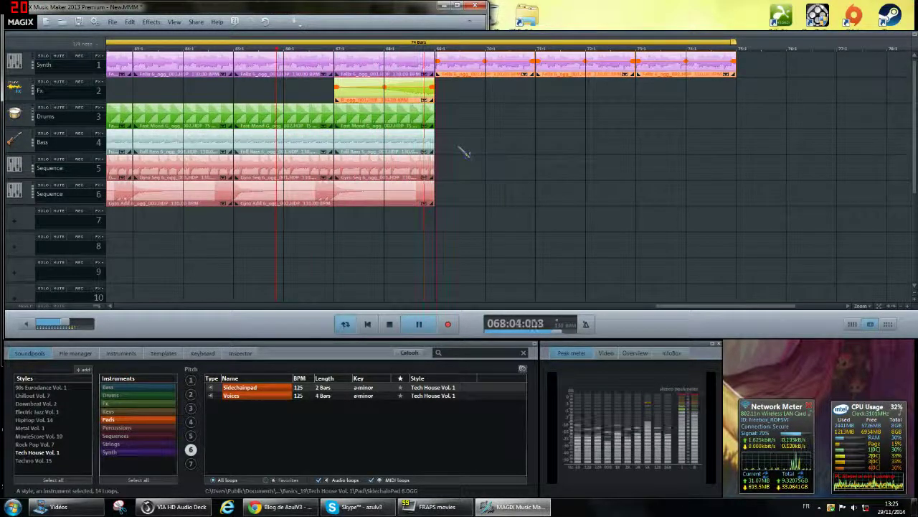
Copy the bass loop of bars 67 to 68 and paste it three times to cover bars 69 to 74
left_click(416, 142)
key("space")
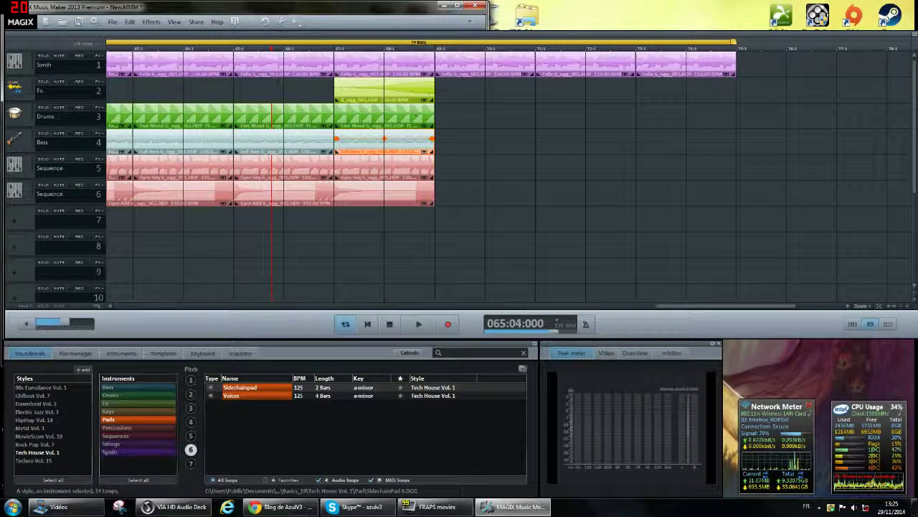
key("ctrl+c")
key("ctrl+v")
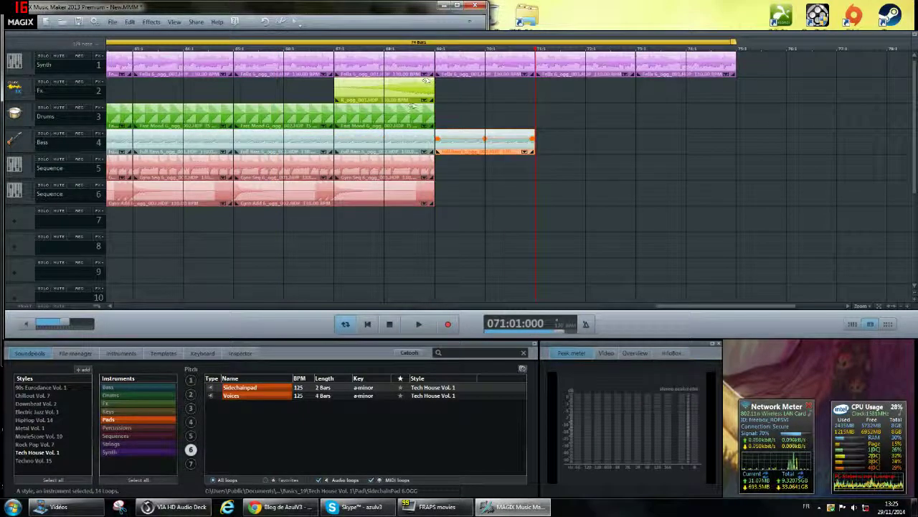
key("ctrl+v")
key("ctrl+v")
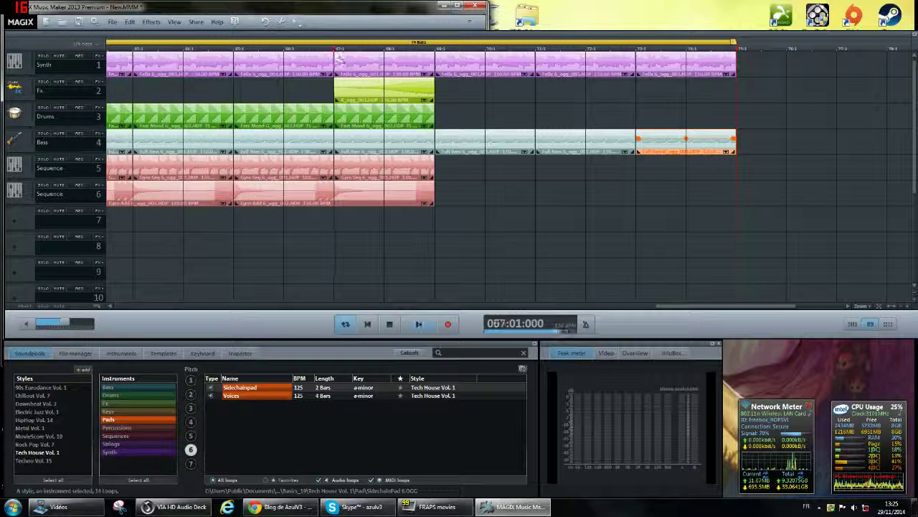
Listen to the arrangement from bar 67 and delete the bass loops of bars 69 to 74
key("space")
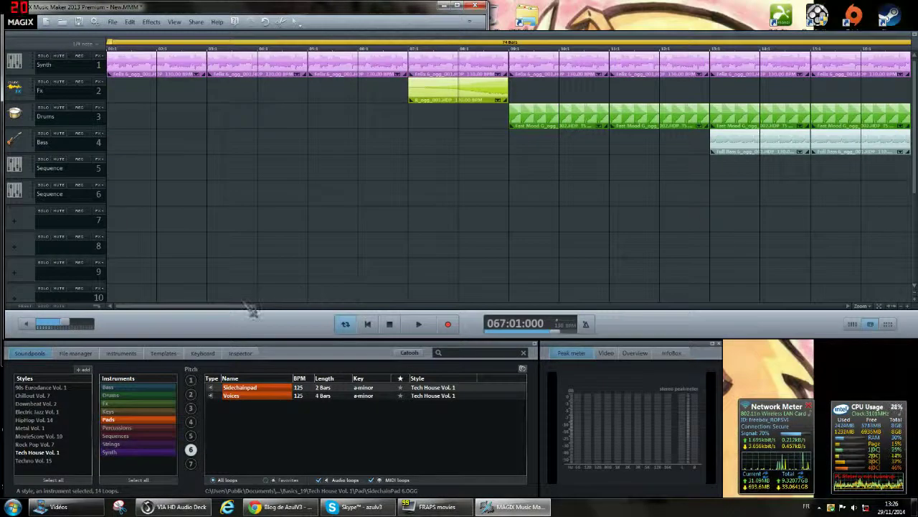
left_click_drag(252, 307, 809, 316)
left_click_drag(693, 223, 342, 130)
key("Delete")
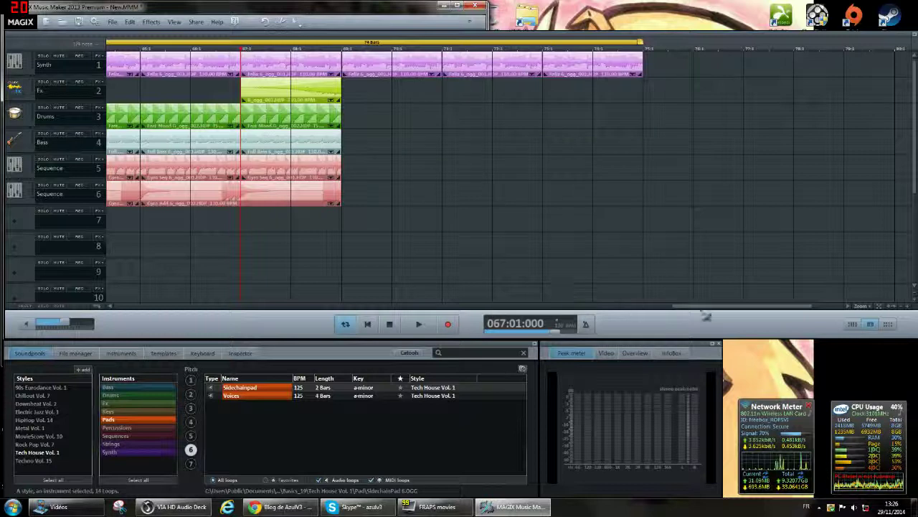
Copy the synth and Fx loops of bars 43 to 44 to bar 75 and extend the playback range past bar 77
left_click_drag(704, 309, 457, 262)
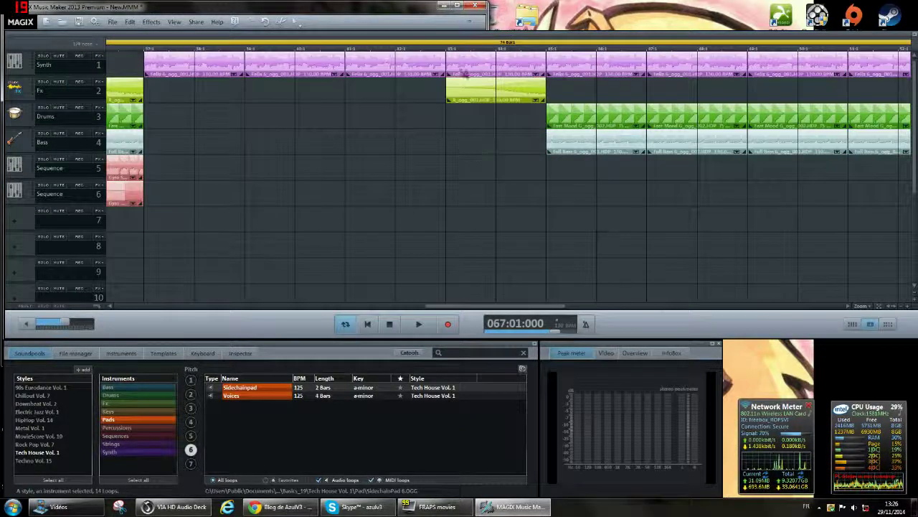
left_click(465, 76)
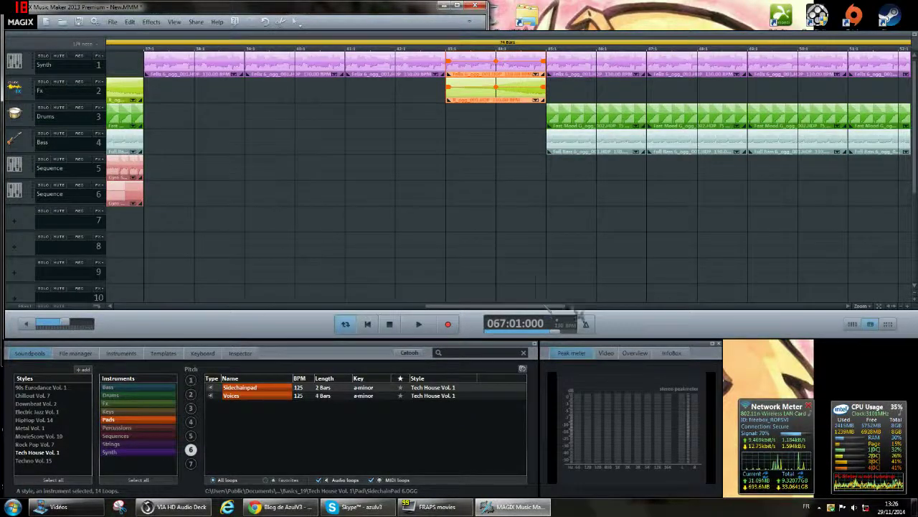
left_click_drag(552, 308, 832, 309)
left_click(476, 49)
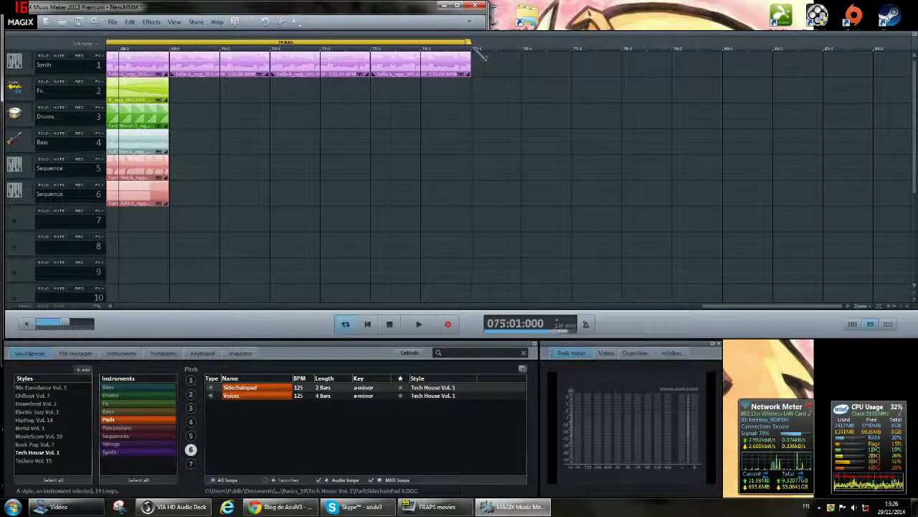
key("ctrl+v")
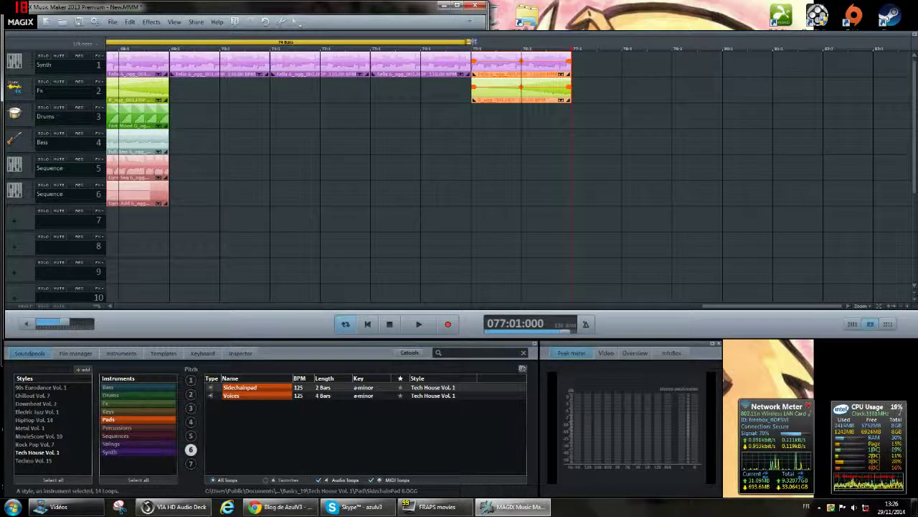
left_click_drag(470, 42, 605, 49)
Listen to the synth break from the end of bar 68 into the Fx loop at bar 75
left_click(231, 61)
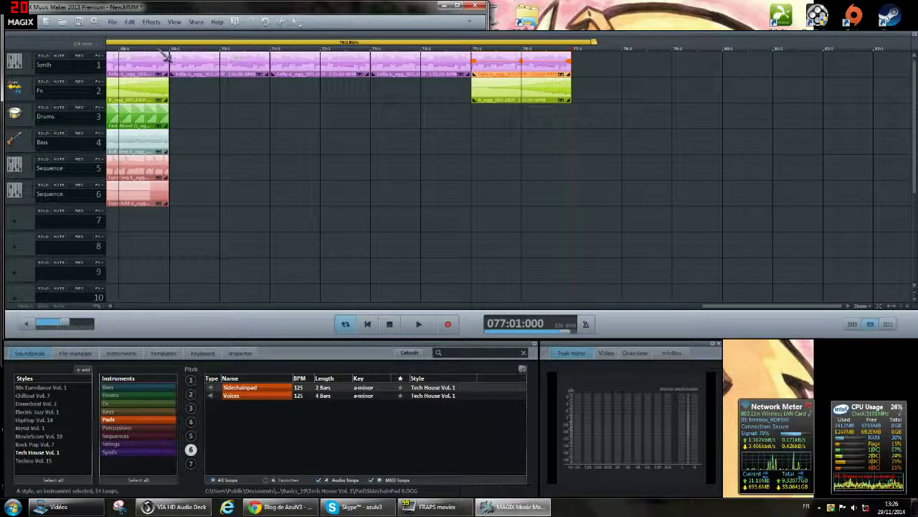
key("space")
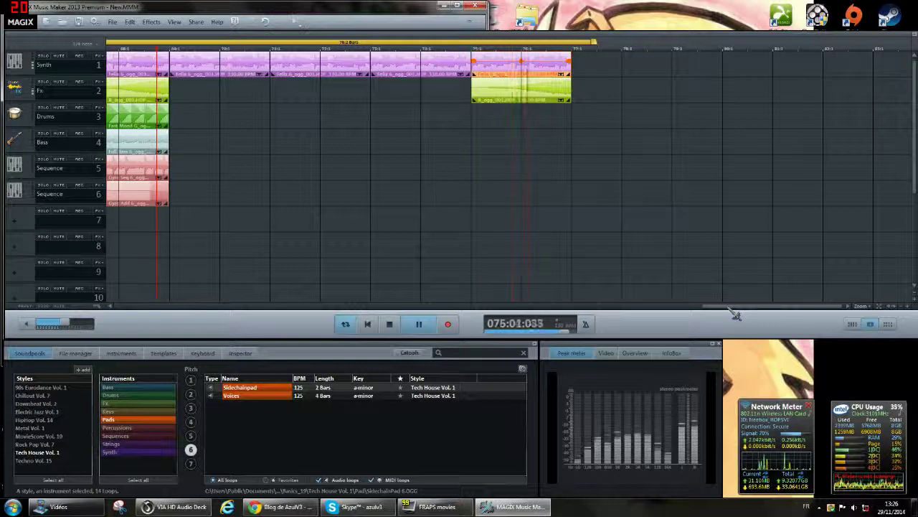
key("space")
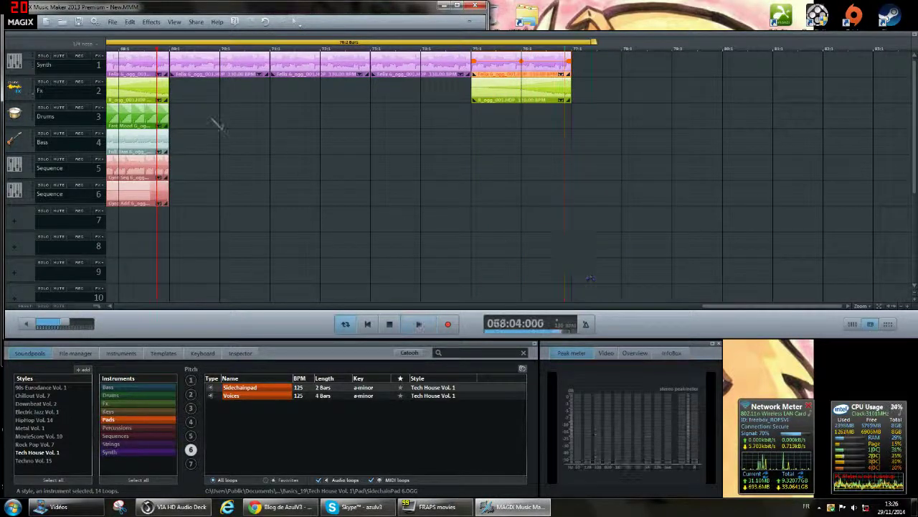
Copy the drum and bass loops of bars 67 to 68 and paste them three times to cover bars 77 to 82
left_click_drag(136, 130, 134, 135)
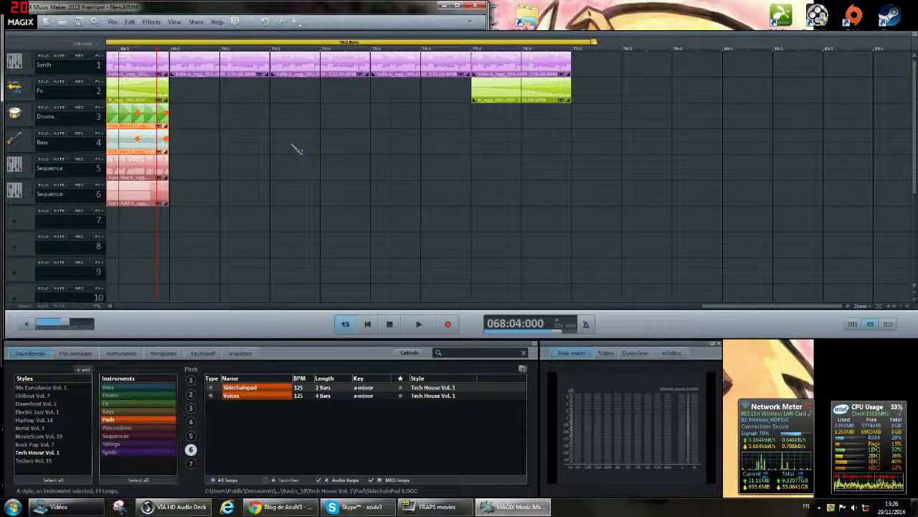
left_click(577, 50)
key("ctrl+v")
key("ctrl+v")
key("ctrl+v")
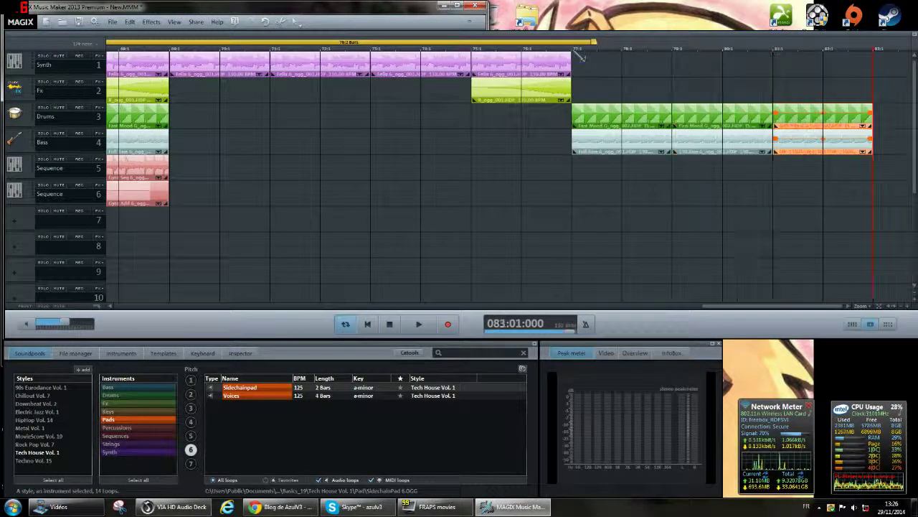
Extend the playback range past bar 83 and listen to the transition into the new drum and bass section from bar 74
left_click(570, 51)
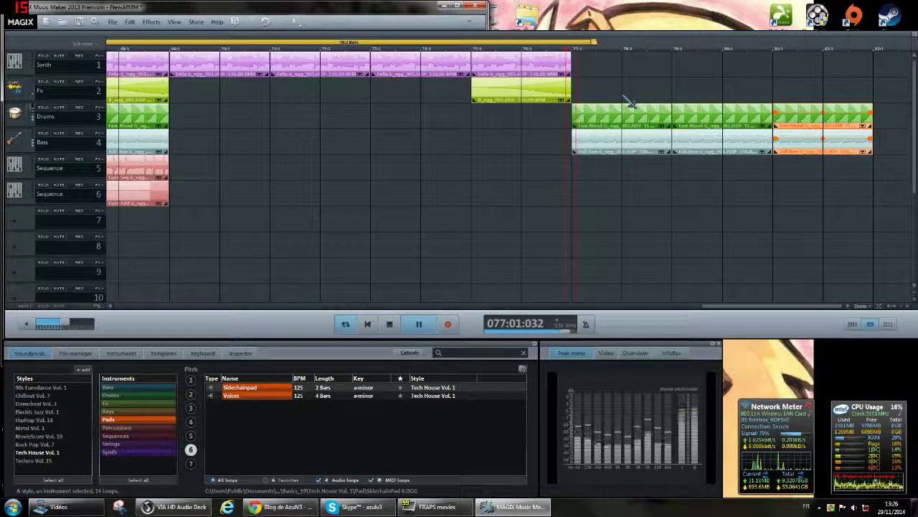
left_click_drag(252, 307, 846, 317)
left_click_drag(595, 43, 891, 43)
left_click(423, 58)
key("space")
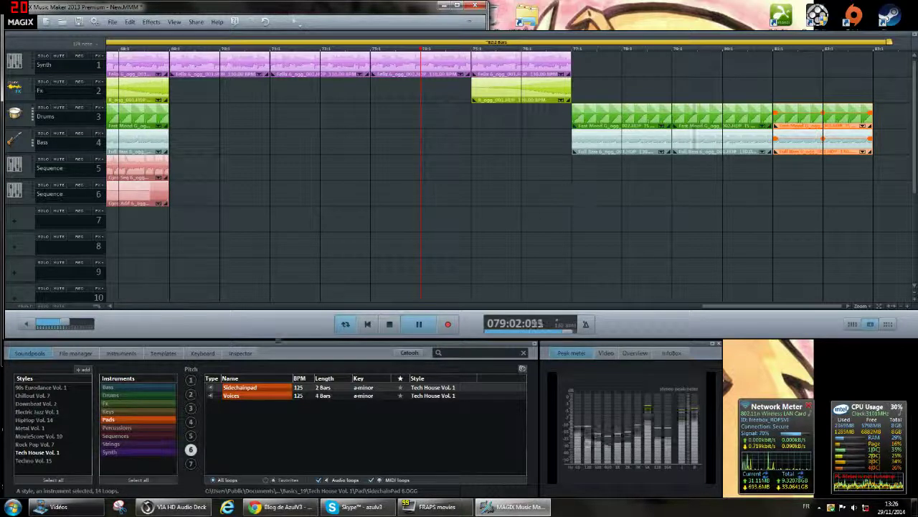
left_click(389, 324)
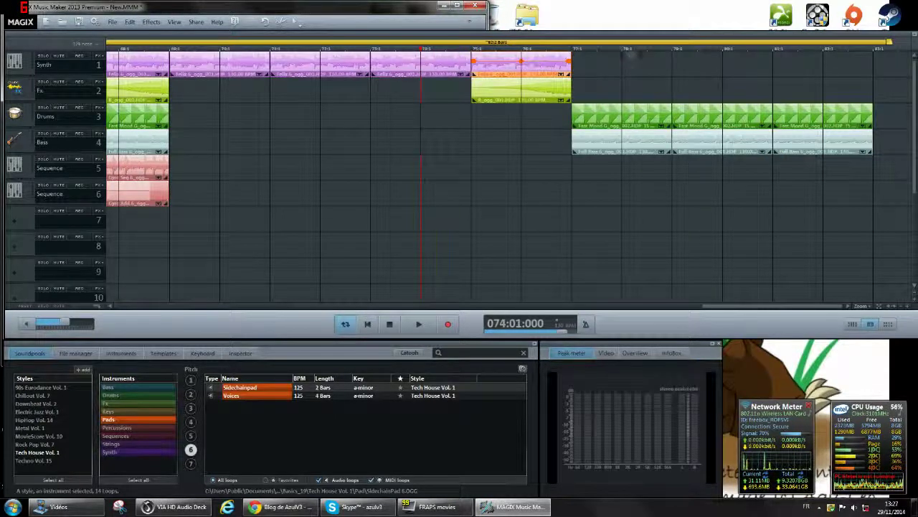
Paste the synth loop of bars 75 to 76 at bar 81 and trim it by ear to about half a bar
left_click(776, 49)
key("ctrl+v")
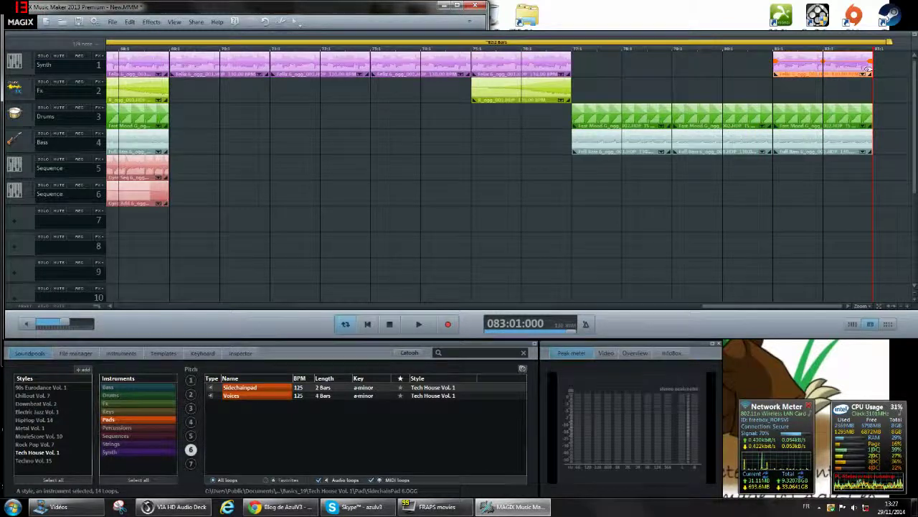
left_click_drag(868, 69, 782, 66)
left_click(749, 49)
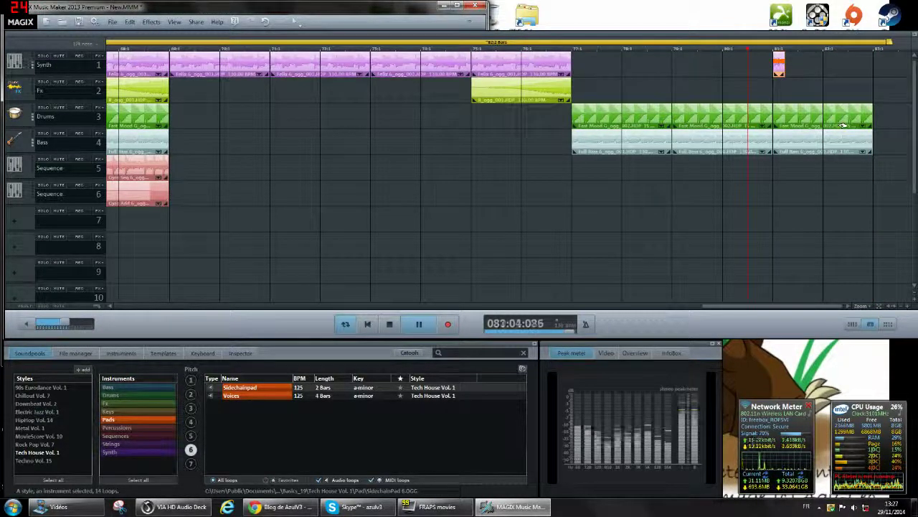
key("space")
left_click_drag(785, 70, 804, 69)
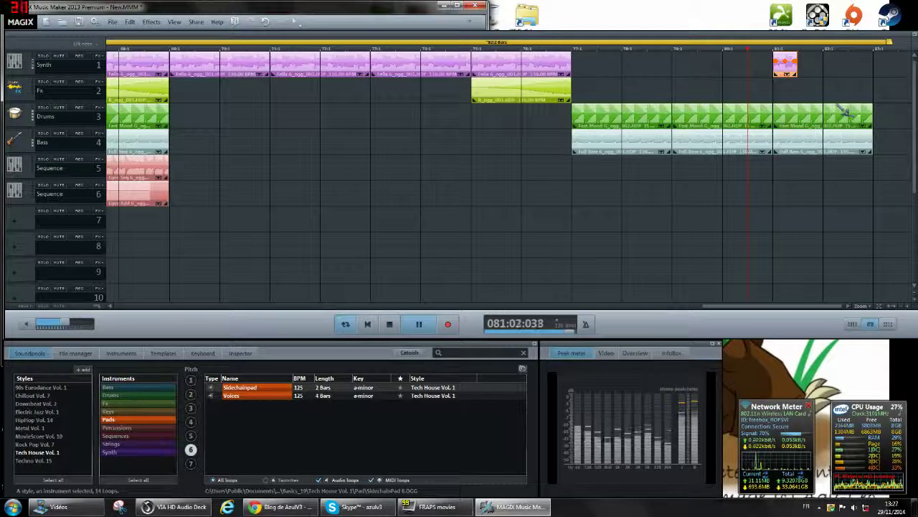
left_click(540, 54)
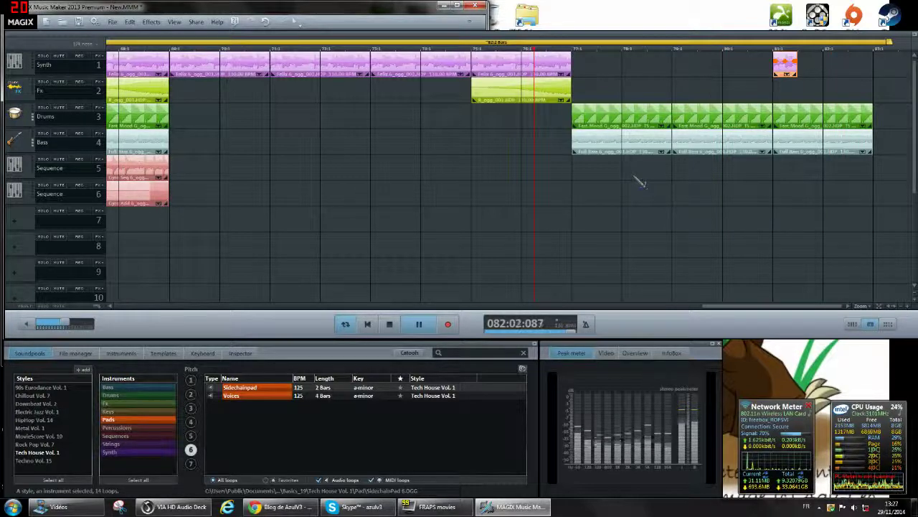
key("space")
Copy the short synth stab with the drum and bass loops of bars 81 to 82 and paste them at bar 83
left_click_drag(877, 183, 875, 179)
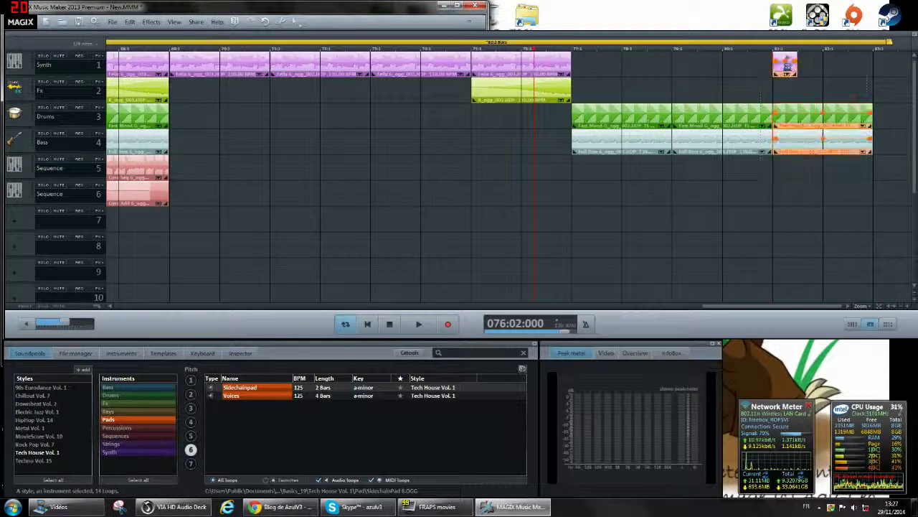
key("super")
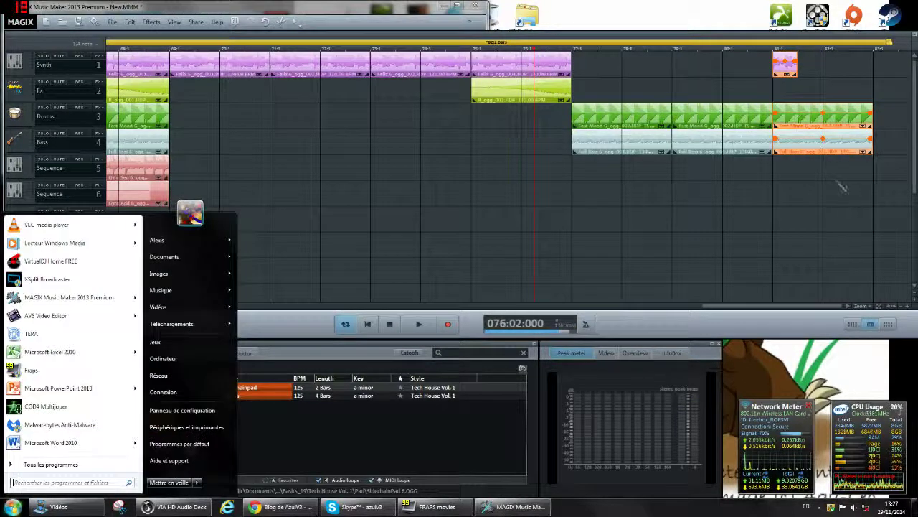
key("Escape")
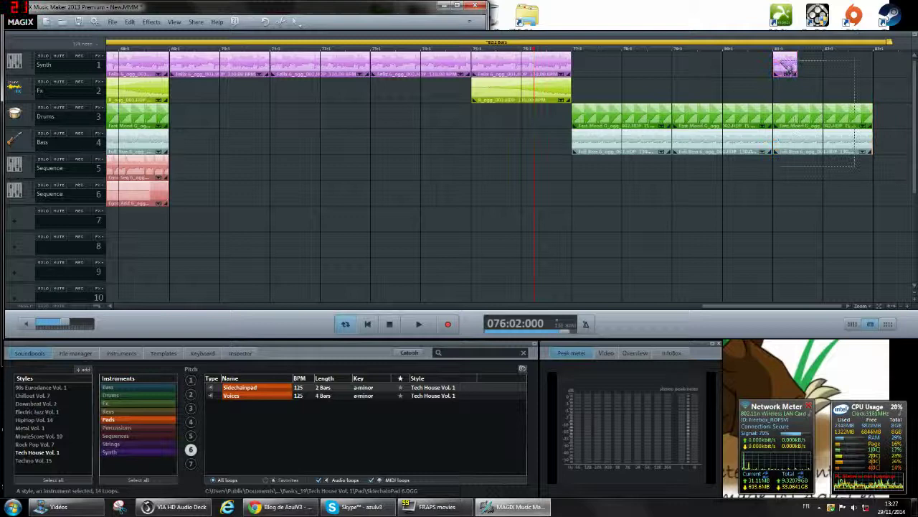
key("ctrl+c")
key("ctrl+v")
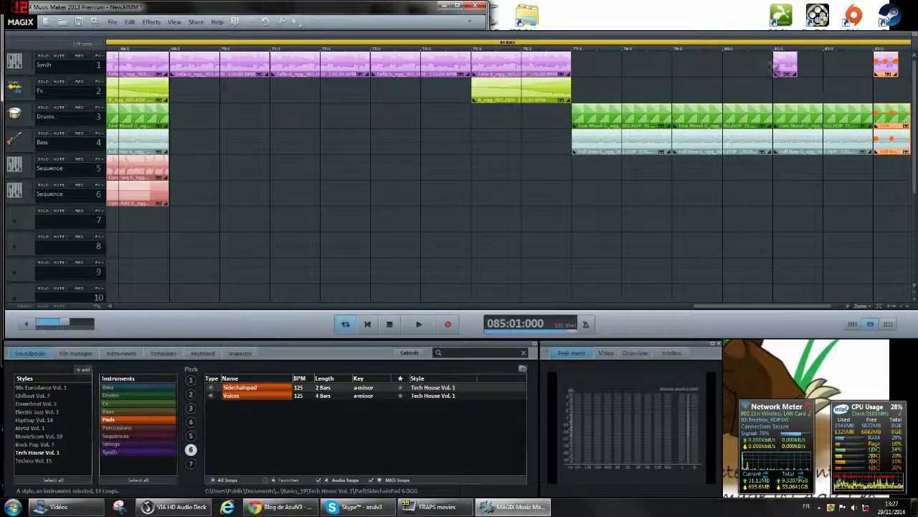
Audition the Telesynth, Industrial and Easy sequences of Tech House Vol. 1 and place Easy on track 5 at bar 77
left_click(490, 55)
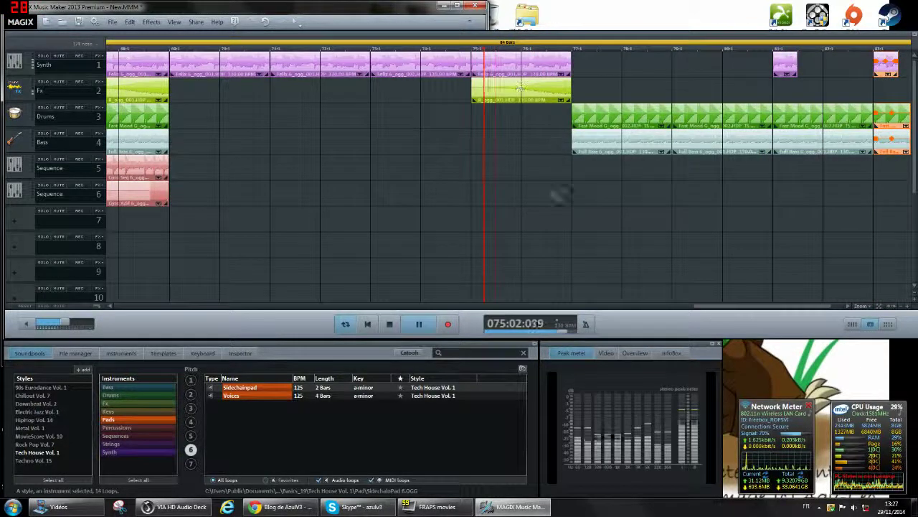
left_click(116, 435)
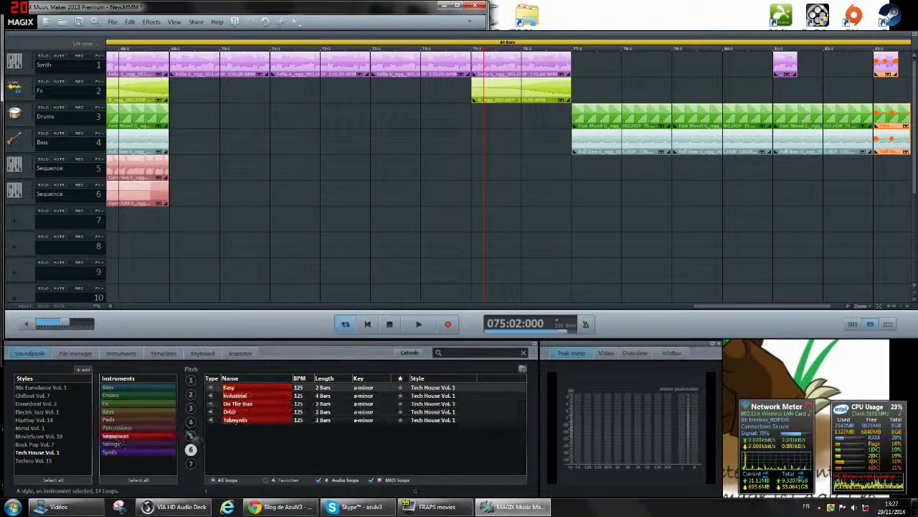
left_click(242, 419)
left_click(241, 396)
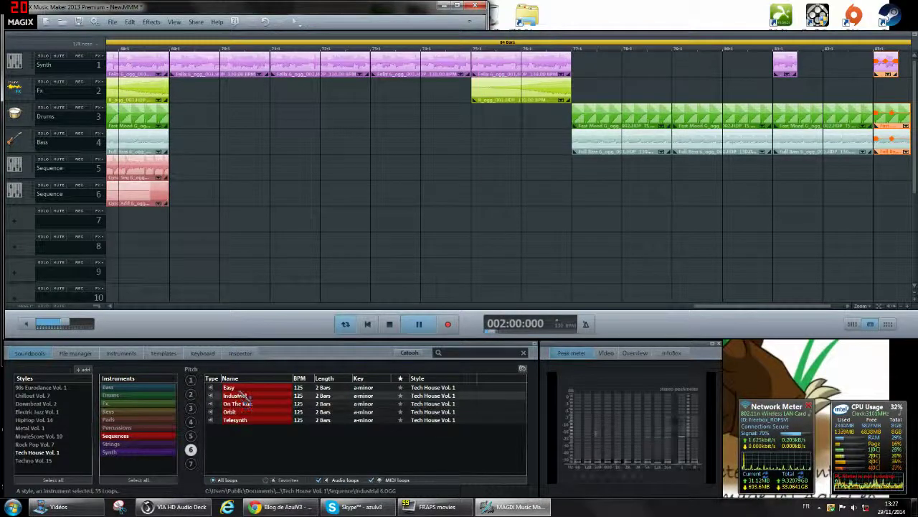
left_click(238, 389)
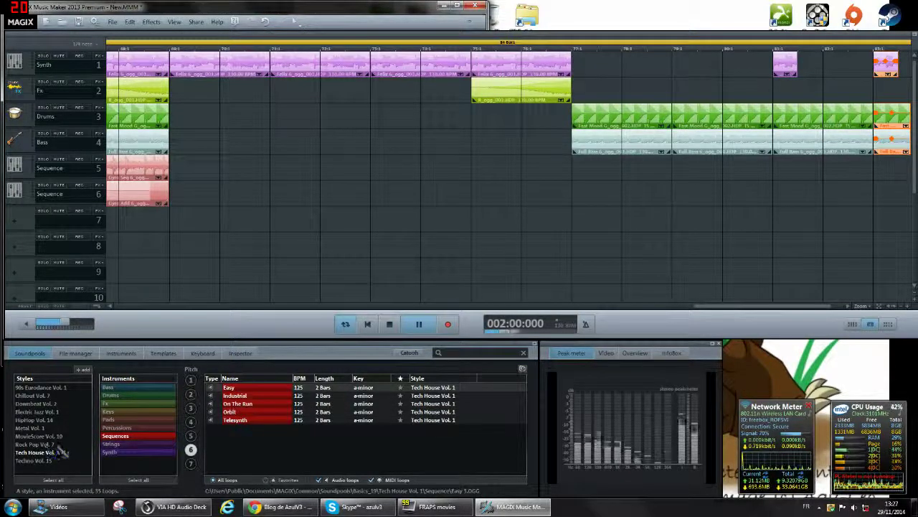
left_click_drag(258, 394, 611, 168)
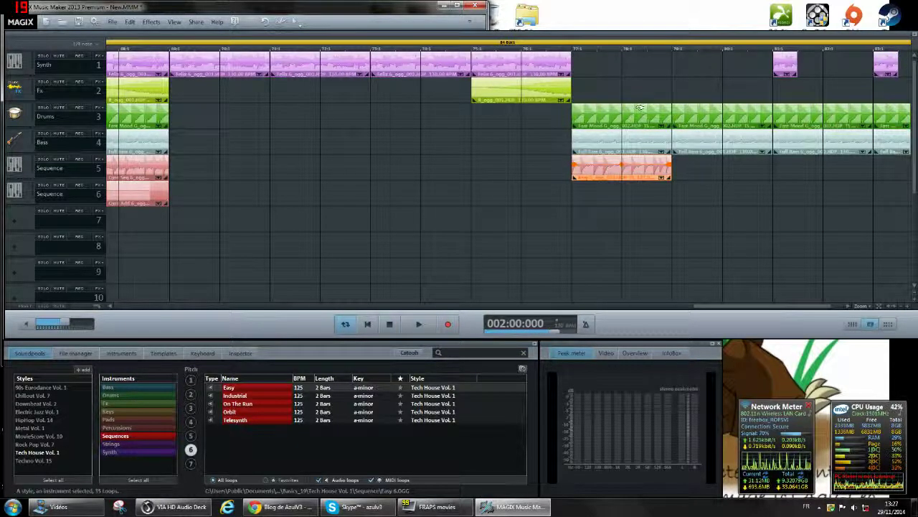
Paste the Easy sequence loop three times on track 5 to cover bars 79 to 84
left_click(673, 51)
key("ctrl+v")
key("ctrl+v")
key("ctrl+v")
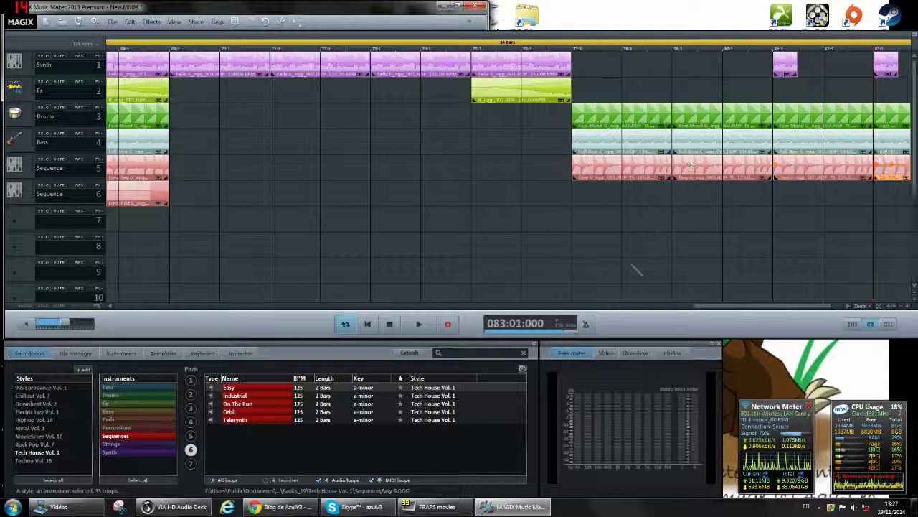
Set the playback range to end past bar 85 and listen to the arrangement from bar 74 through bar 84
left_click_drag(772, 306, 860, 312)
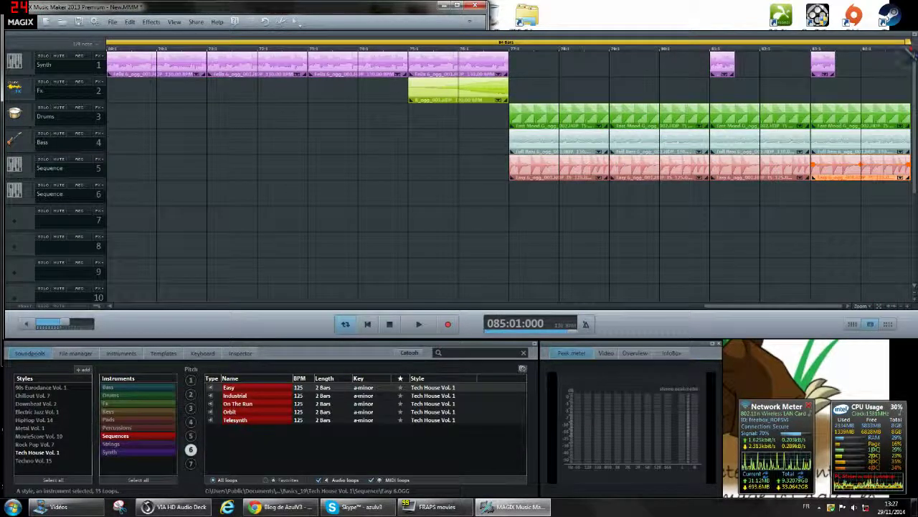
left_click_drag(909, 43, 896, 43)
left_click(177, 51)
key("space")
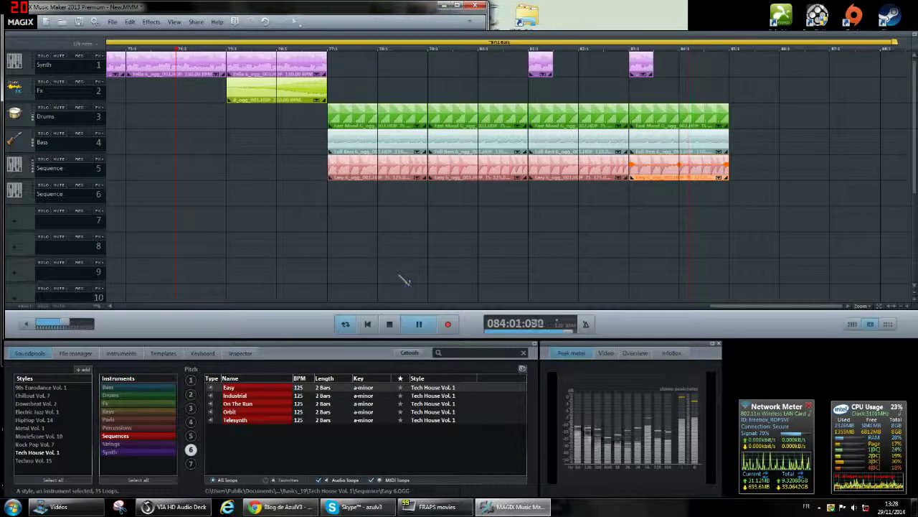
key("space")
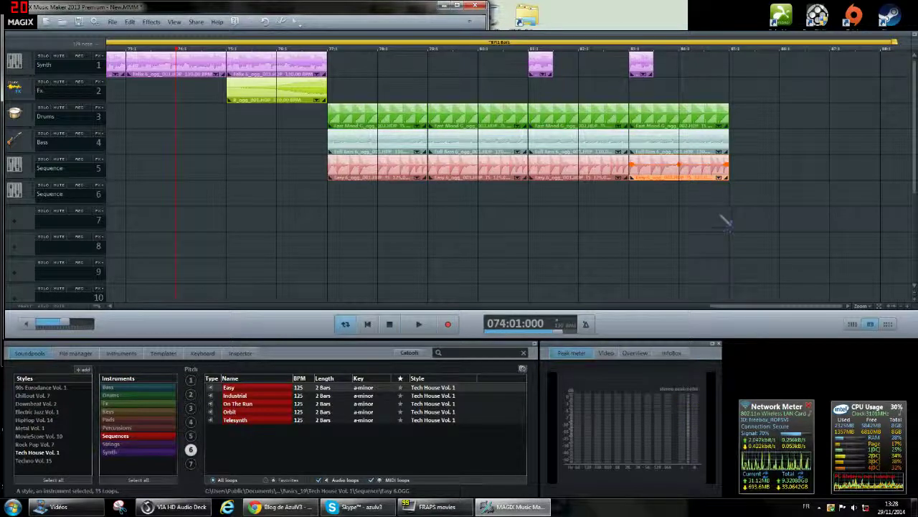
Copy all synth, drum, bass and sequence loops of bars 81 to 84 to bar 85 and listen from bar 74
left_click(703, 121)
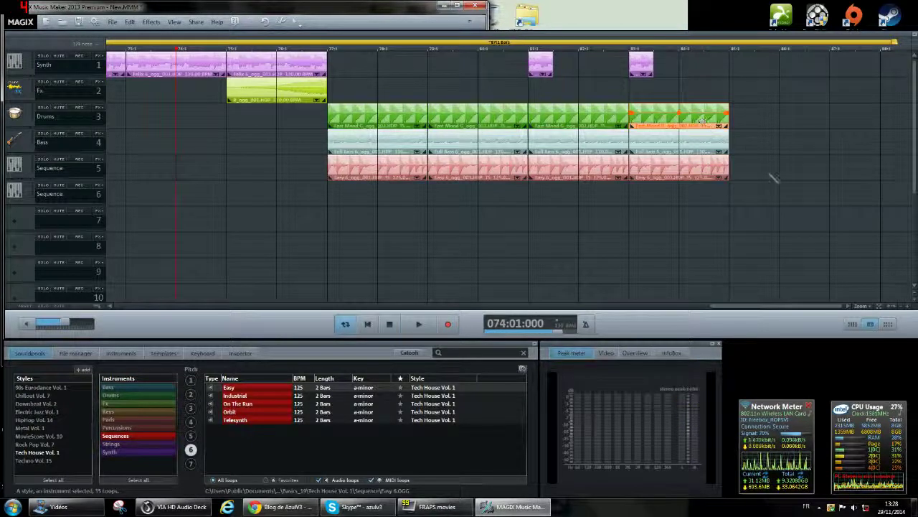
left_click_drag(691, 200, 544, 64)
left_click(734, 48)
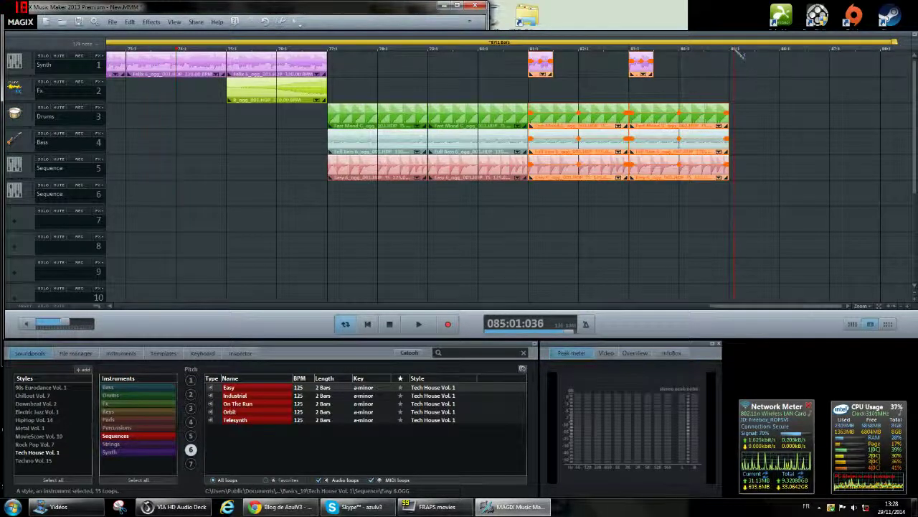
key("ctrl+v")
left_click_drag(783, 118, 764, 119)
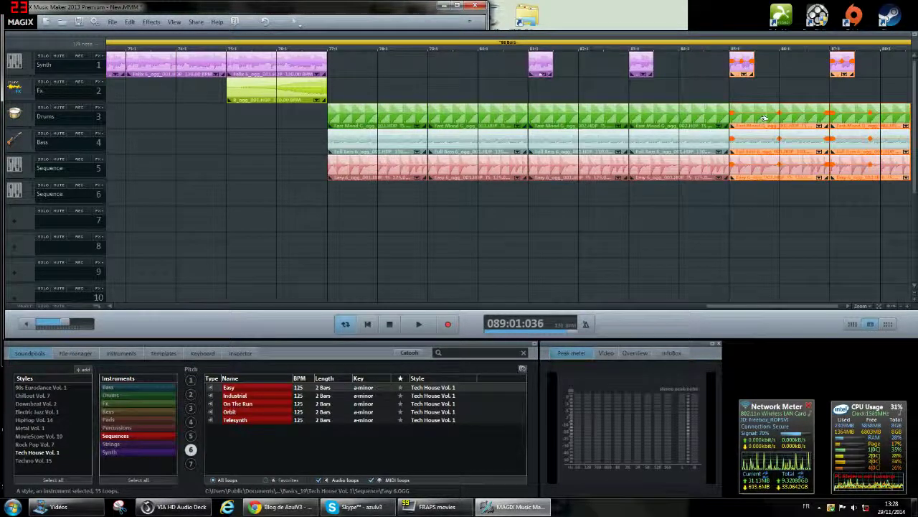
left_click(194, 49)
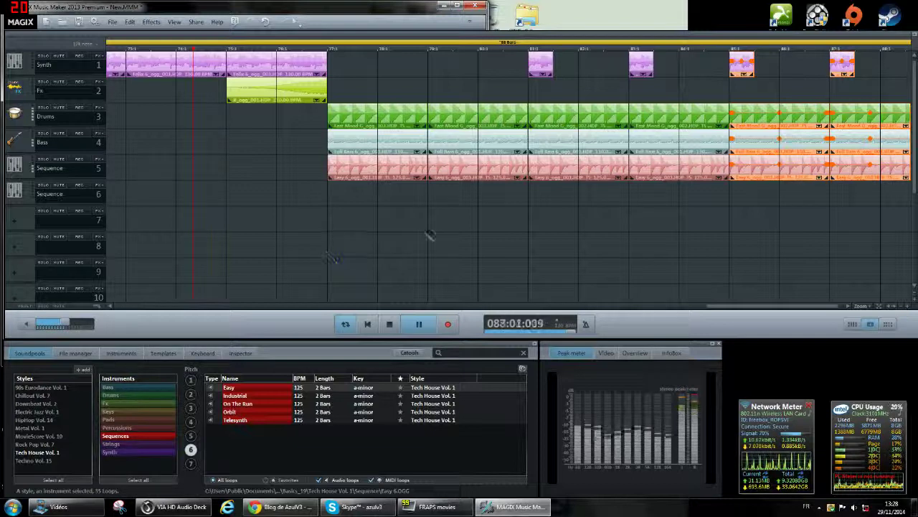
key("space")
Duplicate the drum, bass and sequence loops of bars 87 to 88, without the synth stab, to cover bars 89 to 92
scroll(529, 263, "down", 5)
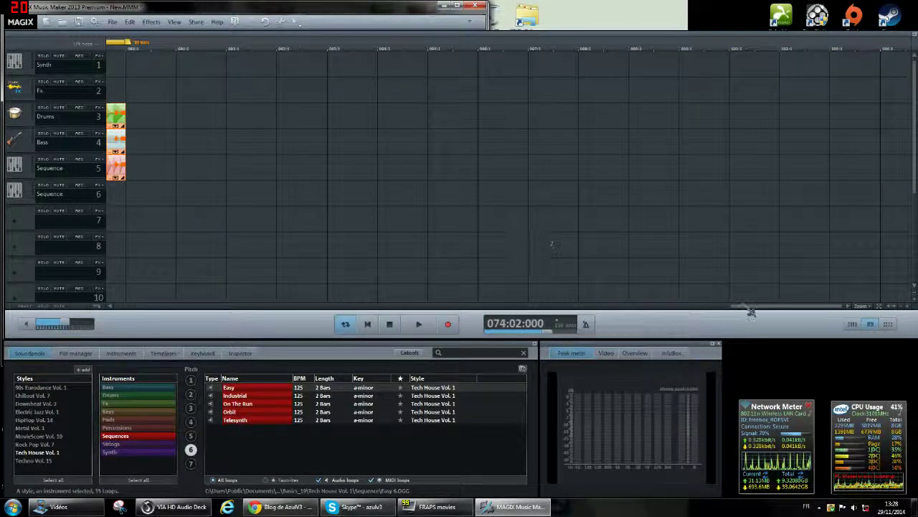
left_click_drag(729, 309, 683, 305)
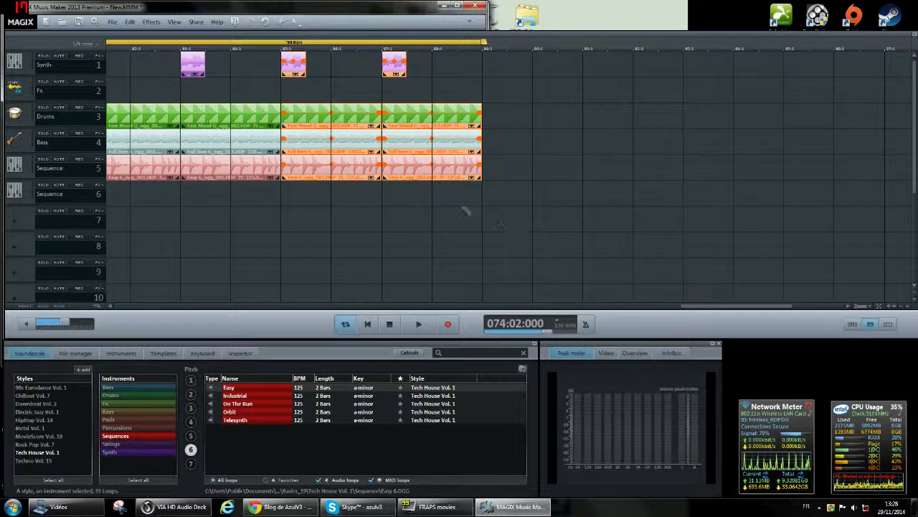
left_click(460, 201)
left_click_drag(460, 201, 407, 119)
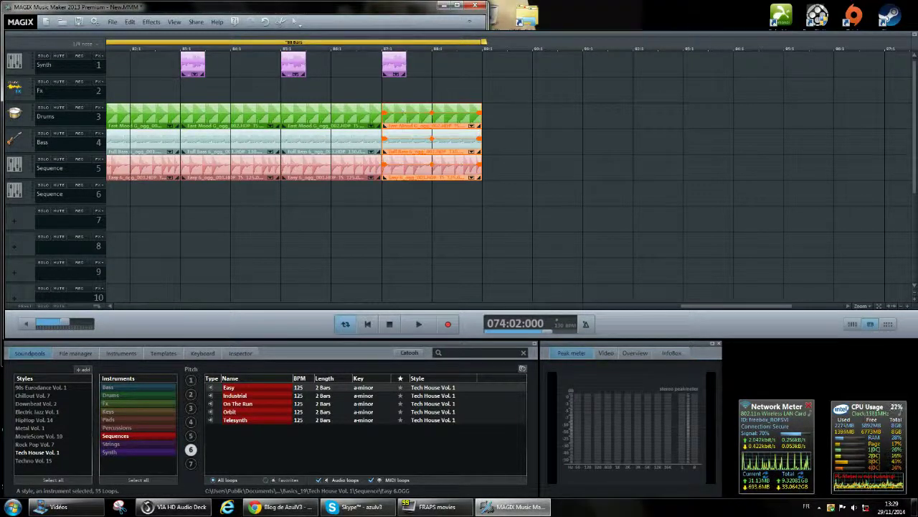
key("ctrl+d")
key("ctrl+d")
key("ctrl+d")
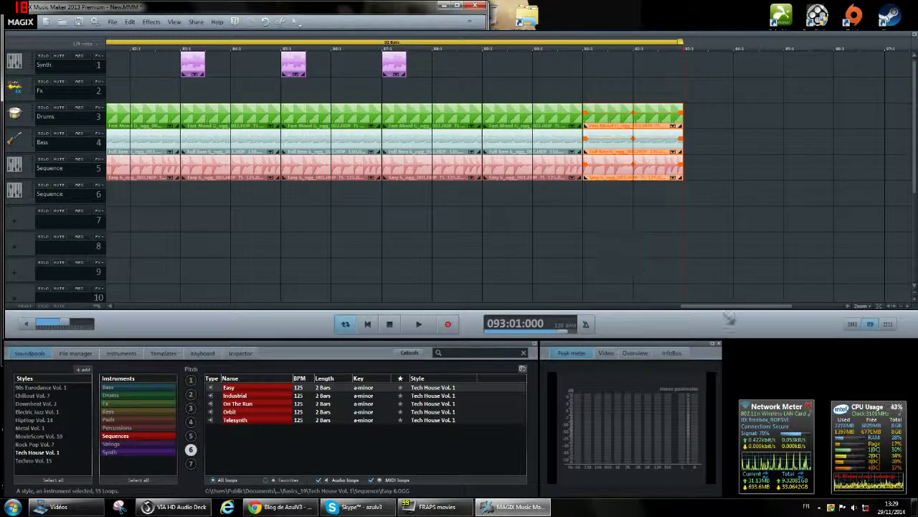
Copy the full synth loop of bars 75 to 76 over bars 89 to 92 and listen to the section from bar 76
left_click_drag(674, 308, 580, 222)
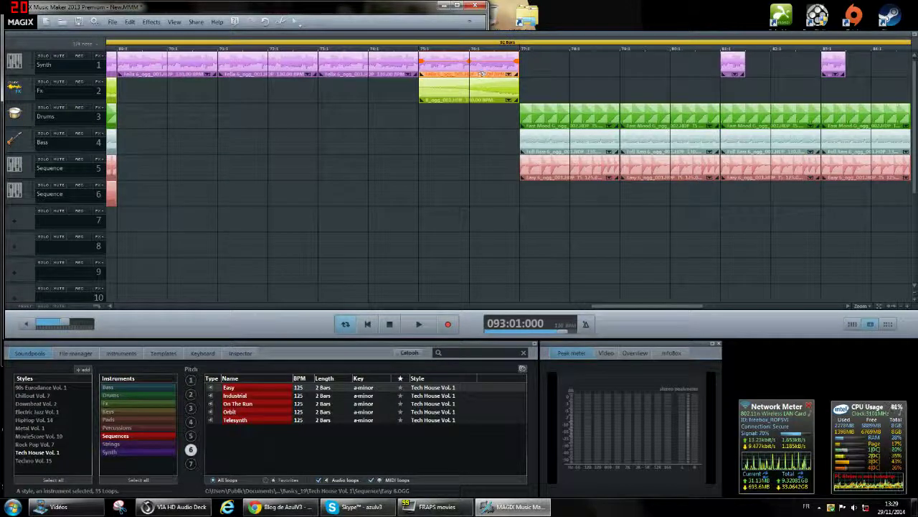
left_click_drag(647, 308, 762, 310)
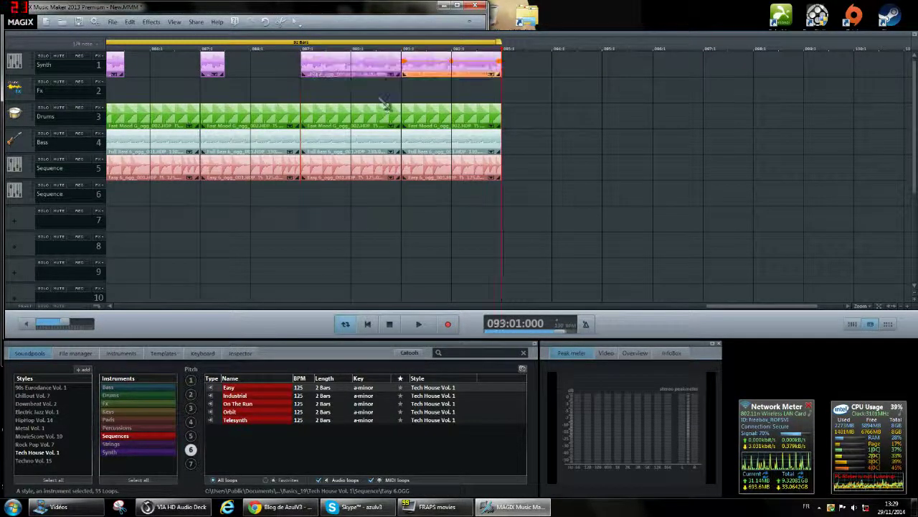
left_click_drag(726, 310, 645, 309)
key("space")
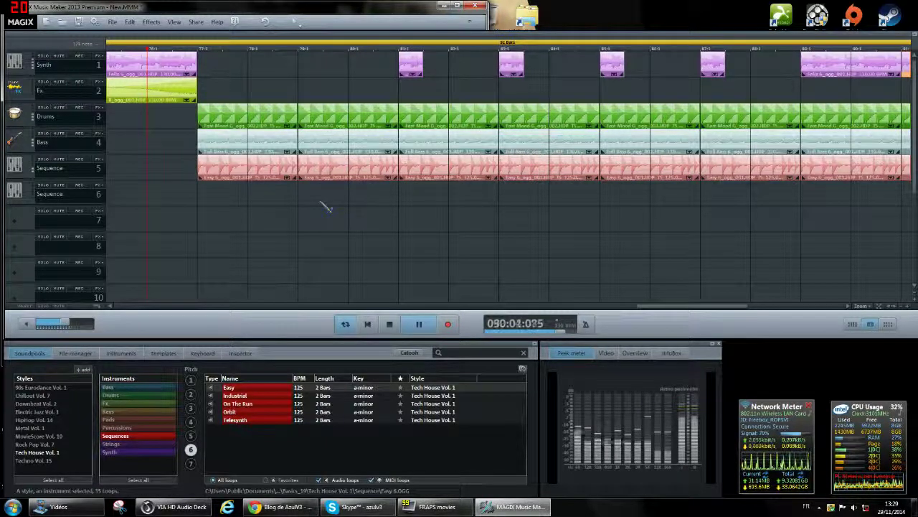
key("ctrl+z")
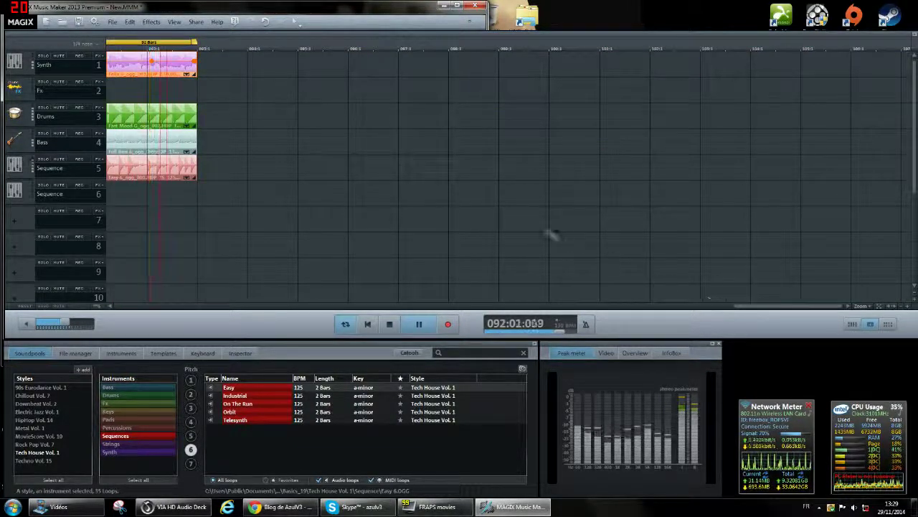
key("space")
Copy all synth, drum, bass and Gyro sequence loops of bars 61 to 64 to bar 93
key("ctrl+y")
left_click_drag(774, 307, 529, 256)
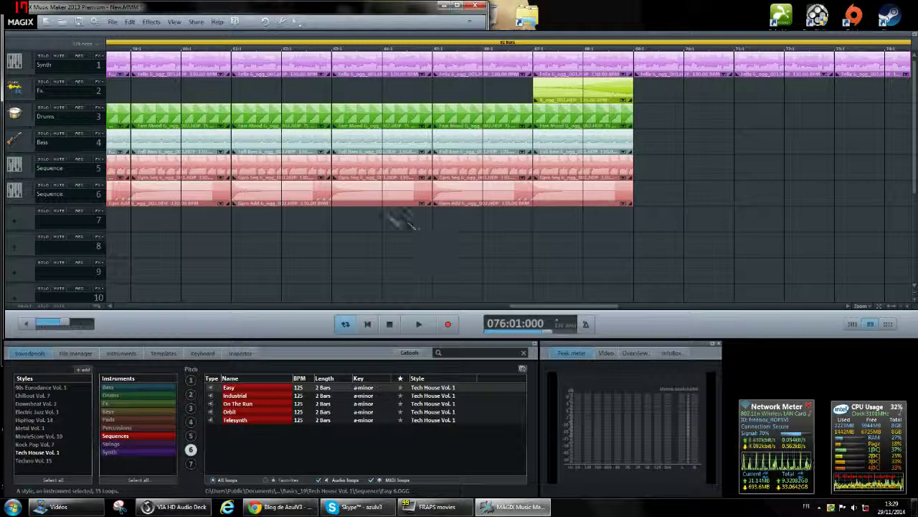
left_click_drag(287, 138, 297, 56)
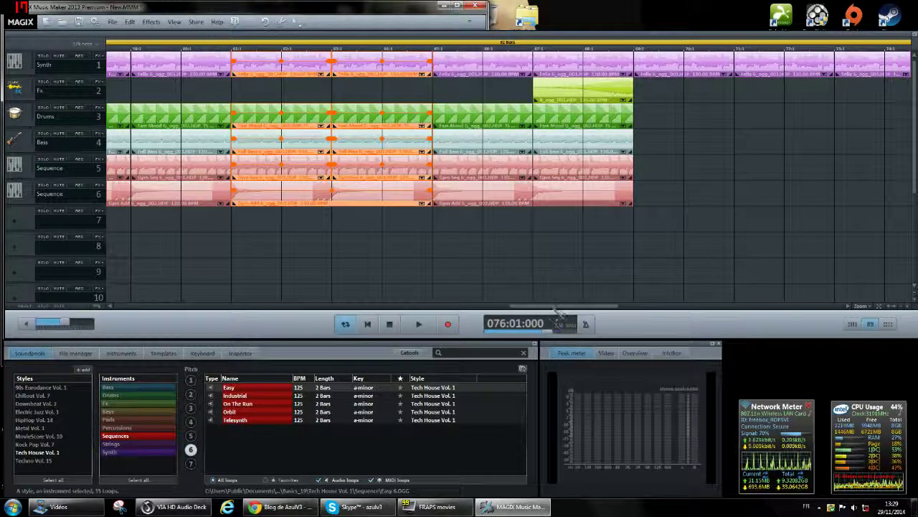
left_click_drag(554, 309, 731, 307)
left_click(569, 50)
key("ctrl+v")
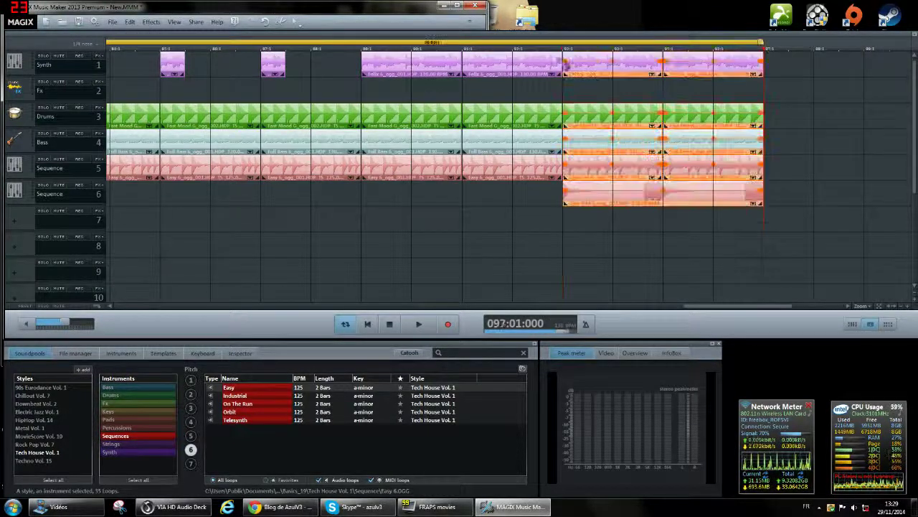
Move the Easy sequence loops of bars 77 to 92 from track 5 down to the empty track 7
left_click(602, 246)
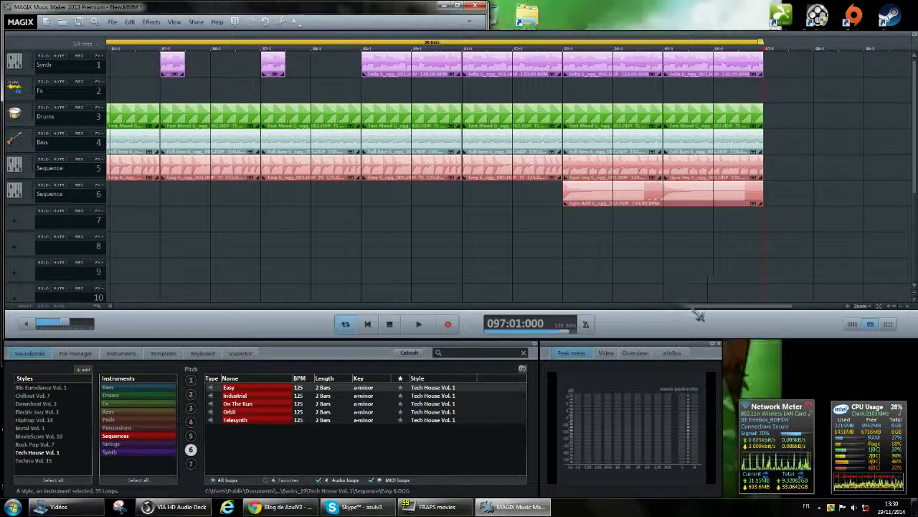
left_click_drag(706, 306, 670, 310)
left_click_drag(726, 308, 715, 308)
left_click_drag(837, 206, 282, 225)
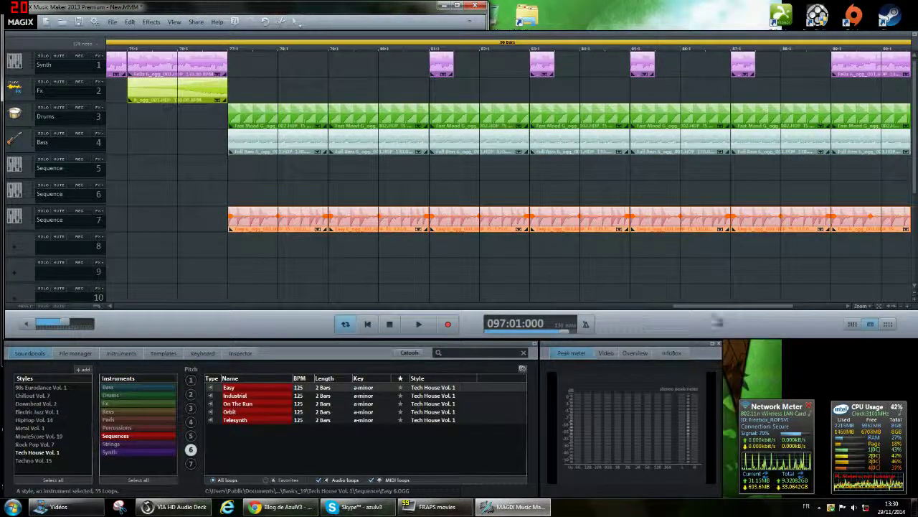
left_click_drag(742, 306, 792, 306)
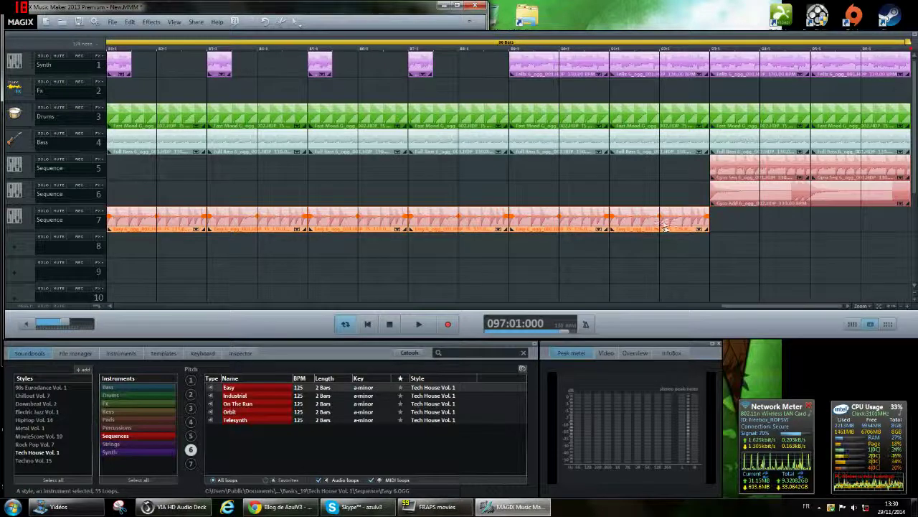
Copy the Easy sequence loops of bars 89 to 92 to bar 93 on track 7 and delete the surplus copies from bar 97 on
left_click(680, 257)
left_click(569, 218)
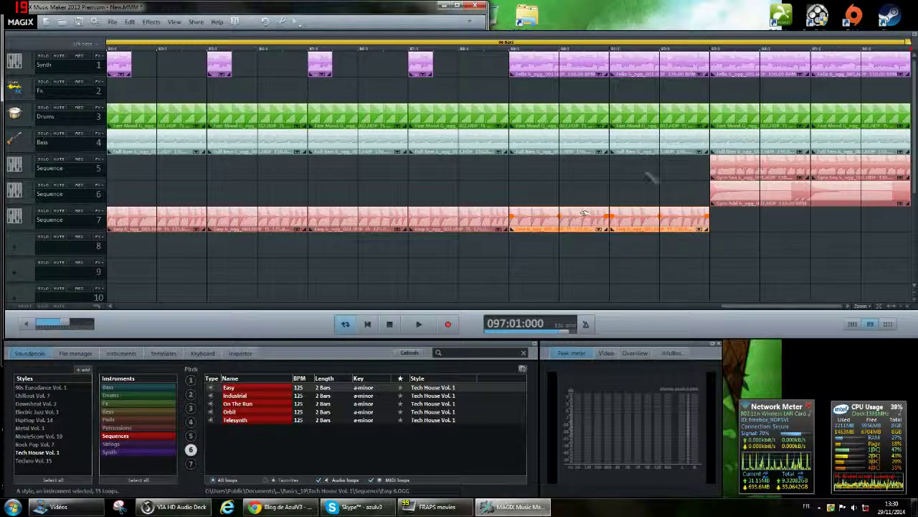
left_click(713, 49)
key("ctrl+v")
left_click(740, 269)
left_click_drag(753, 306, 805, 306)
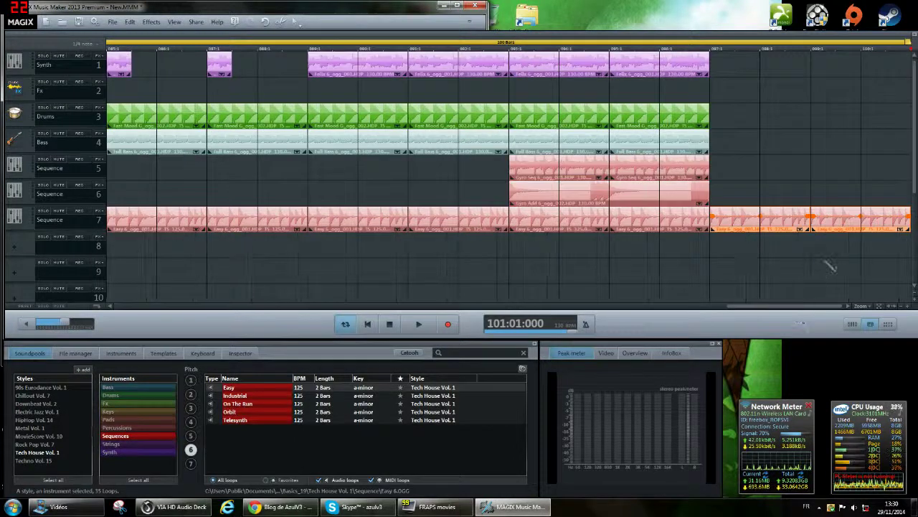
left_click(857, 253)
left_click(761, 218)
key("Delete")
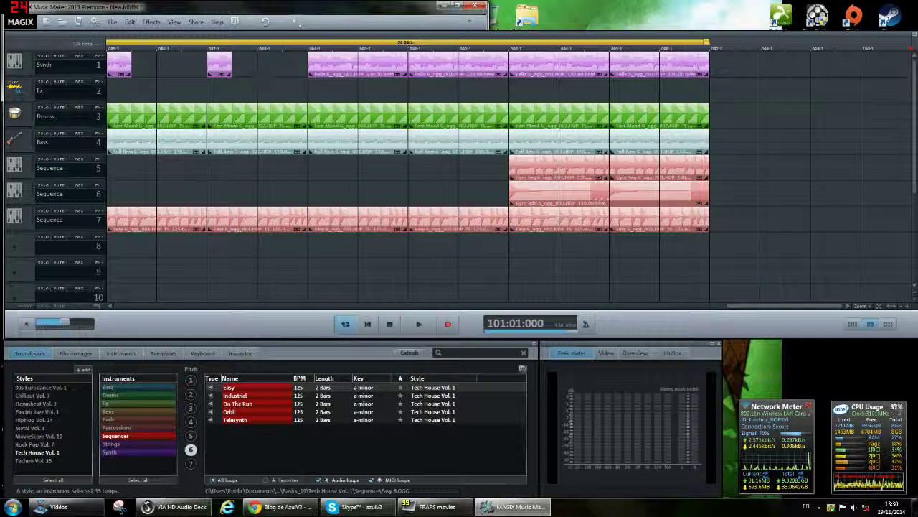
Save the project and listen to the arrangement from bar 84 through bar 96
left_click(79, 23)
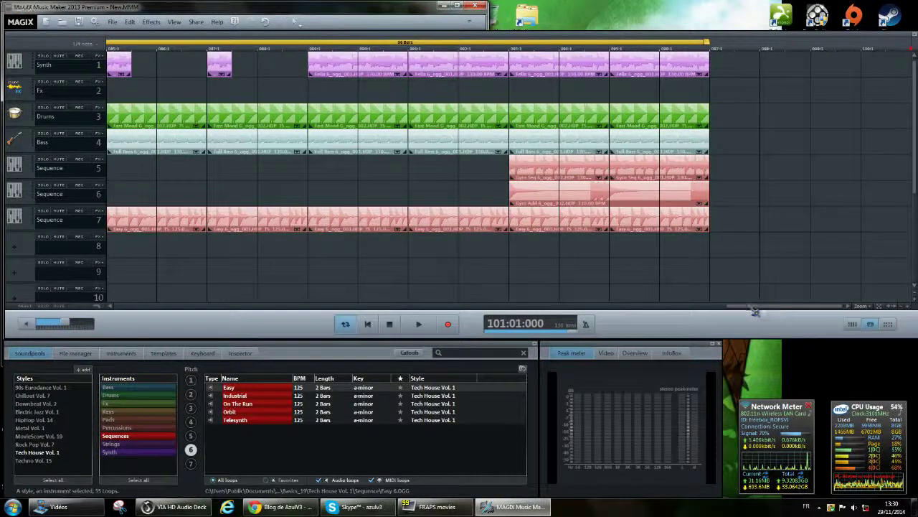
left_click_drag(758, 307, 717, 305)
key("space")
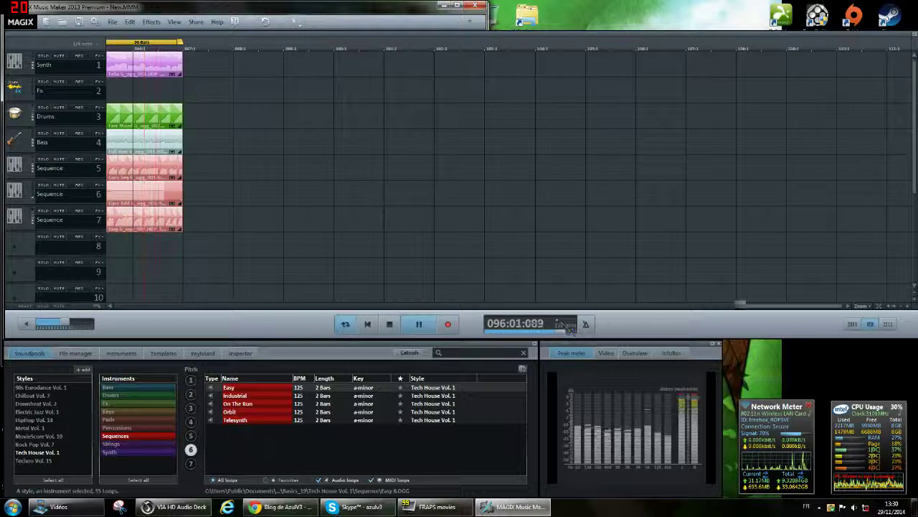
key("space")
Duplicate all synth, drum, bass and sequence loops of bars 93 to 96 to bar 97 and listen from bar 92
left_click_drag(415, 133, 417, 71)
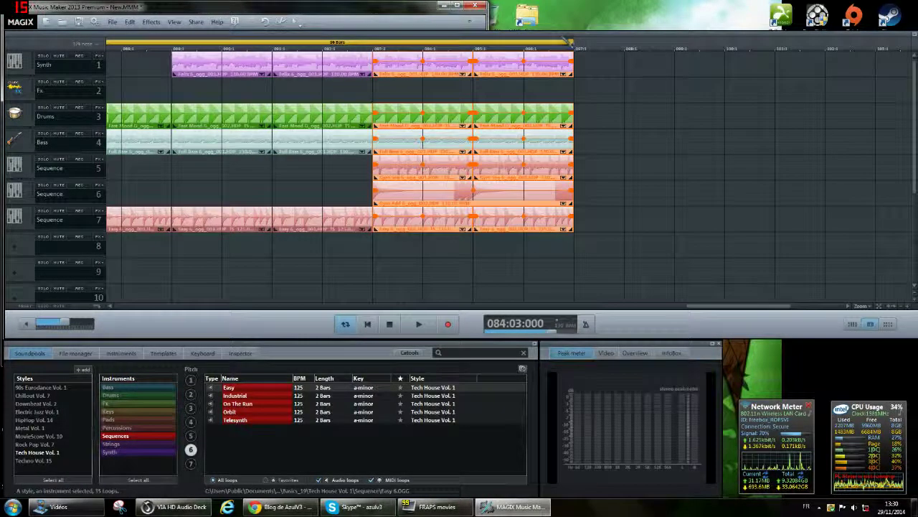
key("ctrl+d")
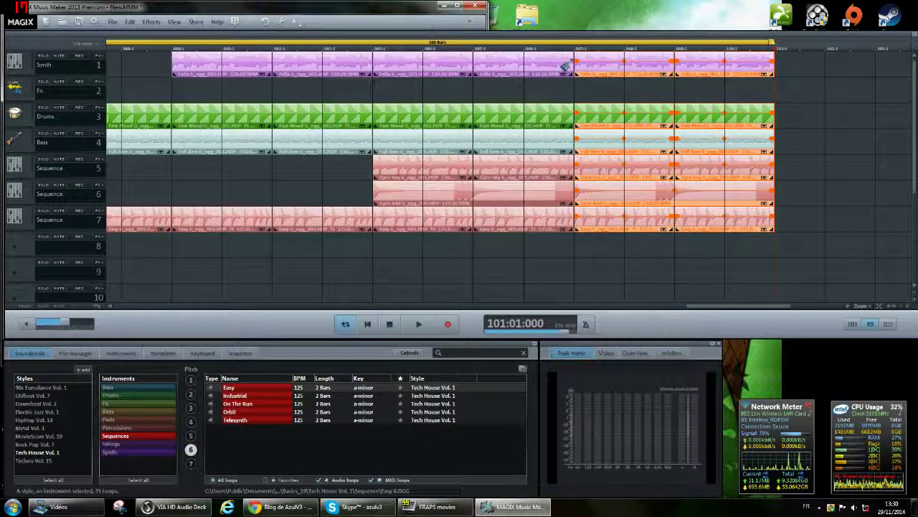
left_click(363, 50)
key("space")
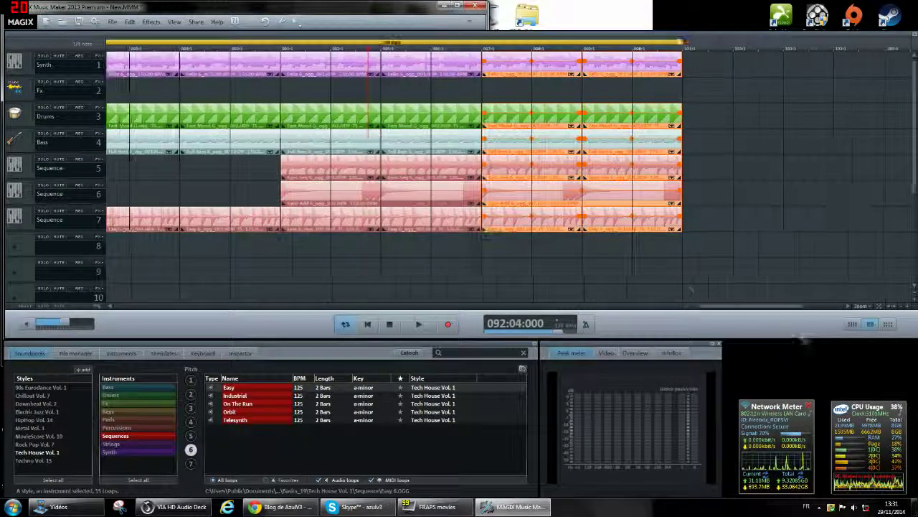
Copy all loops of bars 93 to 100 to bar 101, extending the full section through bar 108
left_click_drag(661, 264, 336, 61)
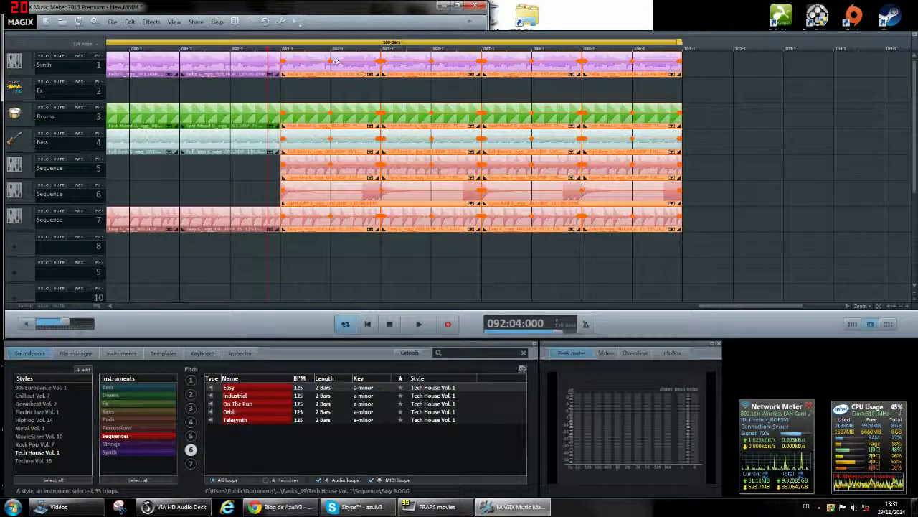
left_click(685, 49)
key("ctrl+v")
Copy the Fx loop of bars 75 to 76 to bars 107 to 108 and duplicate the last synth loop to bar 109
left_click_drag(714, 307, 568, 295)
left_click(555, 96)
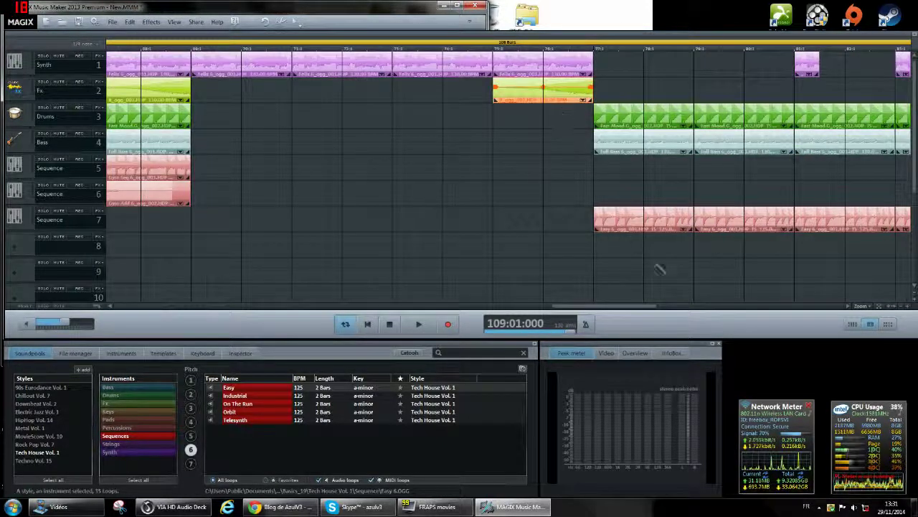
left_click(693, 308)
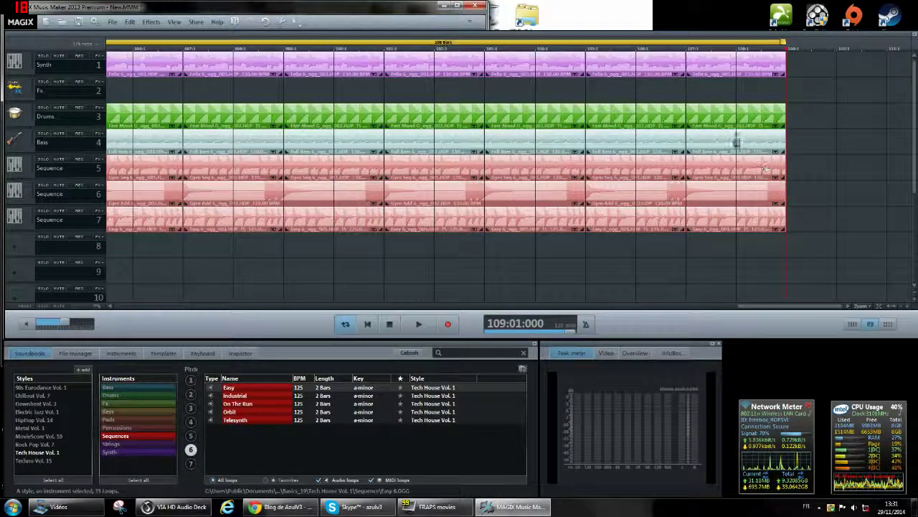
key("ctrl+v")
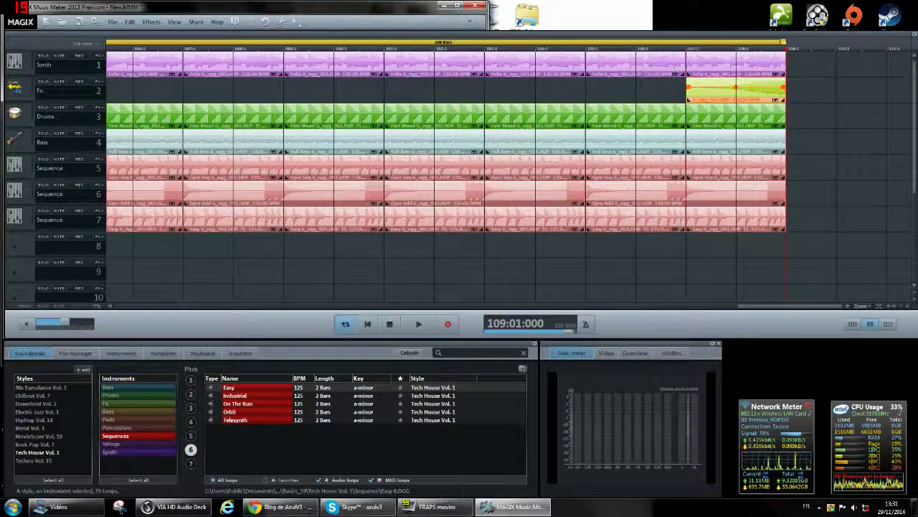
left_click(743, 67)
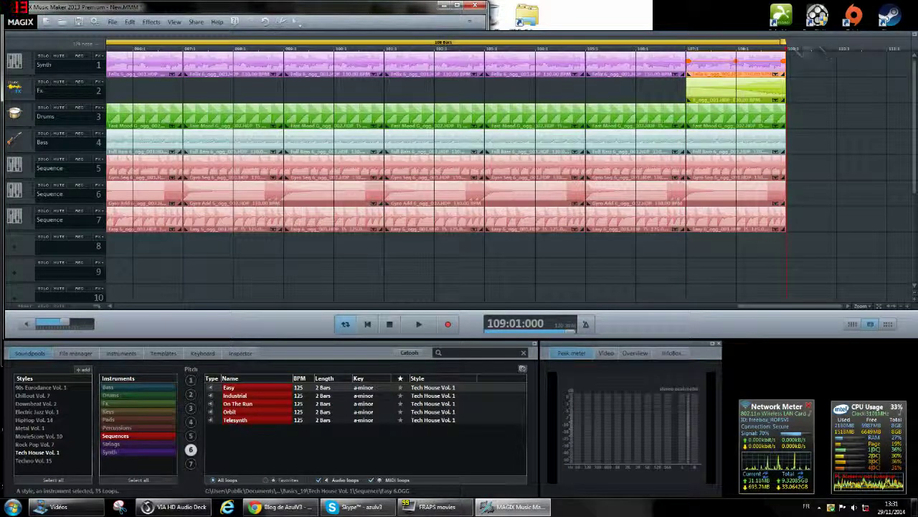
key("ctrl+d")
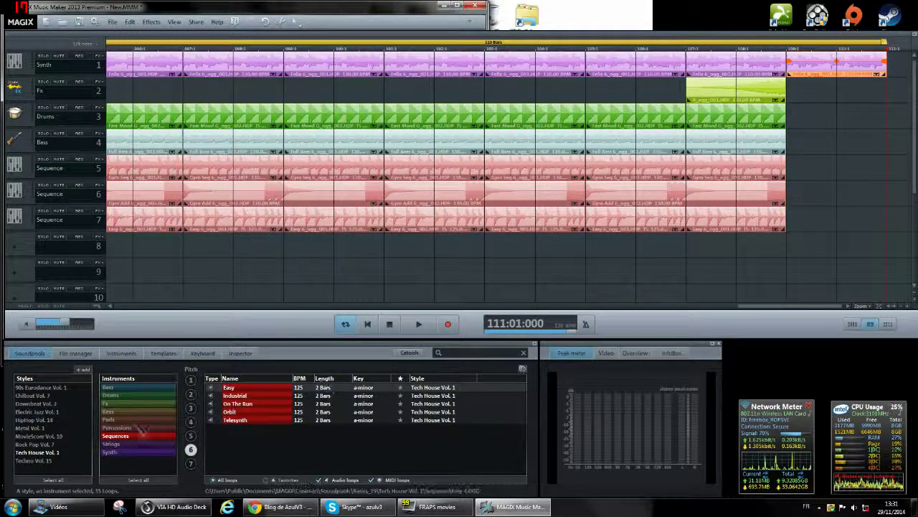
Audition Fx loops of Tech House Vol. 1, including Noise Ranger, and the Boom loops of Techno Vol. 15
left_click(129, 404)
left_click(244, 413)
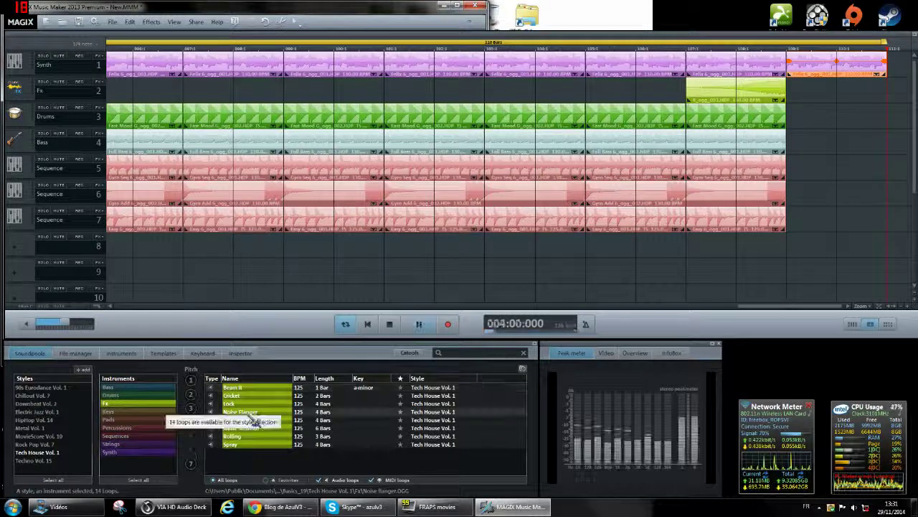
left_click(41, 460)
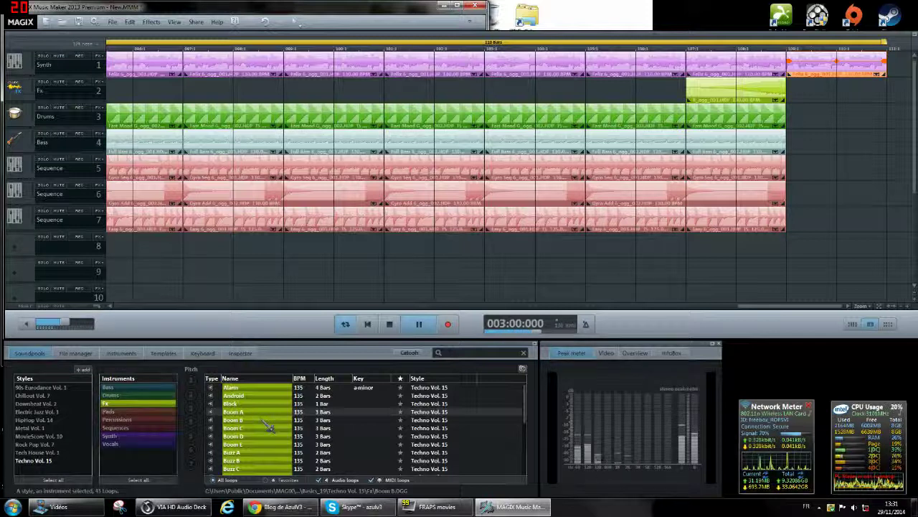
left_click(265, 420)
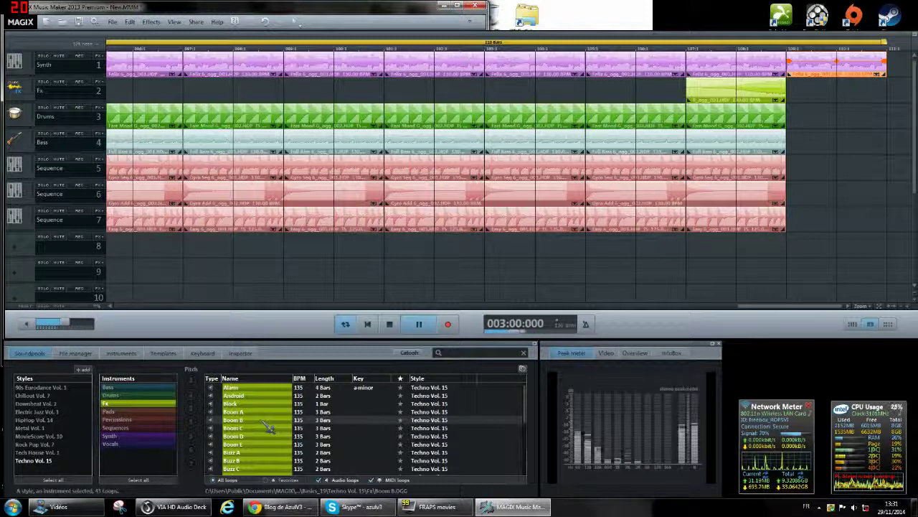
left_click(264, 427)
left_click(261, 421)
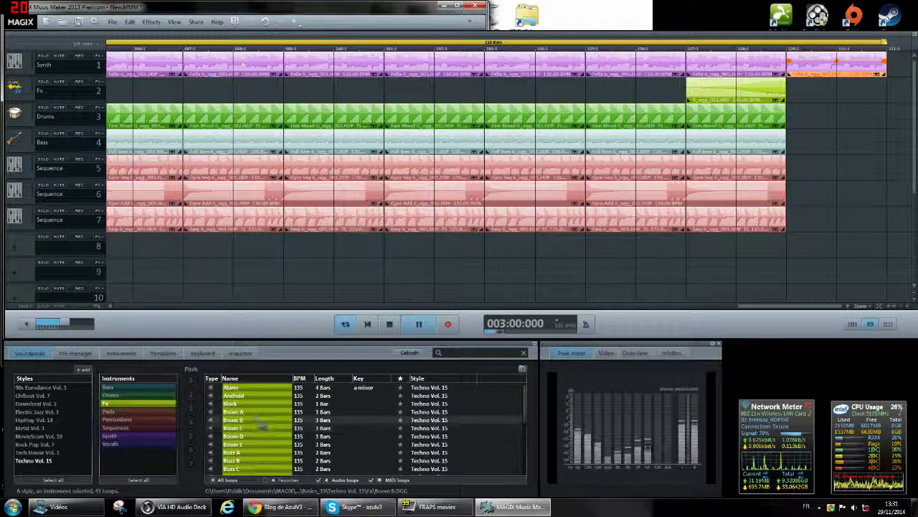
left_click(255, 415)
key("Down")
key("Down")
key("Down")
key("Down")
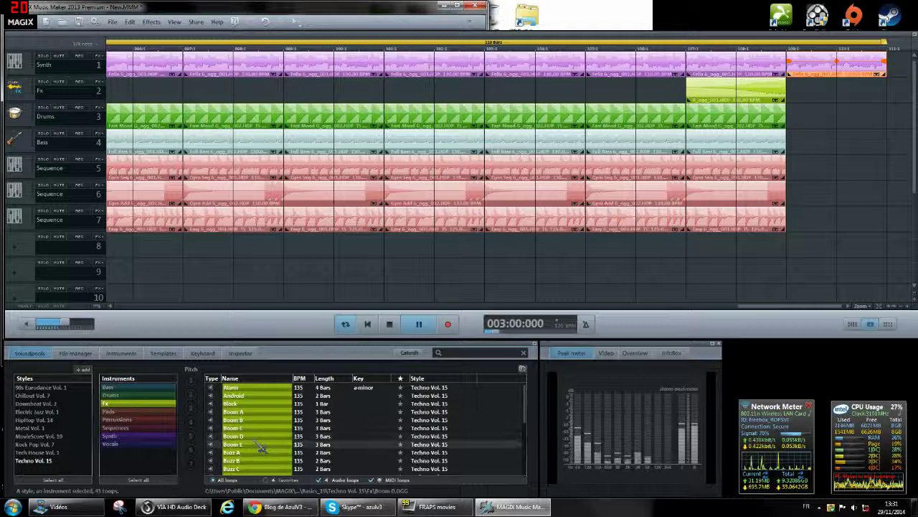
key("Up")
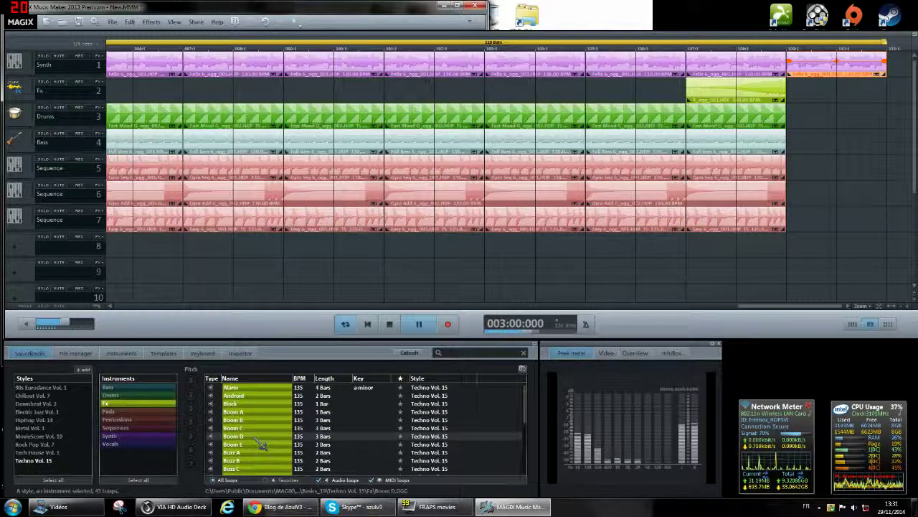
Try the Boom D loop at bar 109 on the Fx track, listening from bar 106, and remove it
left_click_drag(748, 149, 829, 101)
left_click(678, 50)
key("space")
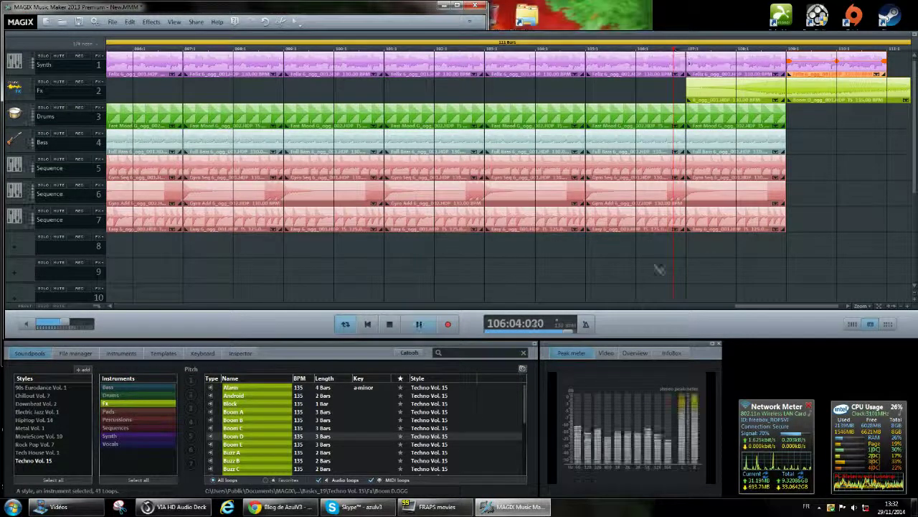
left_click_drag(753, 307, 803, 309)
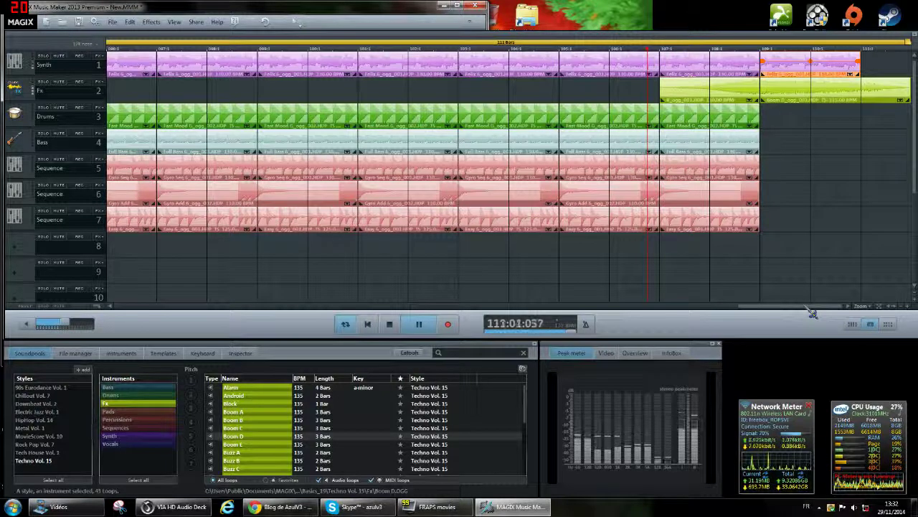
key("space")
left_click_drag(527, 304, 854, 310)
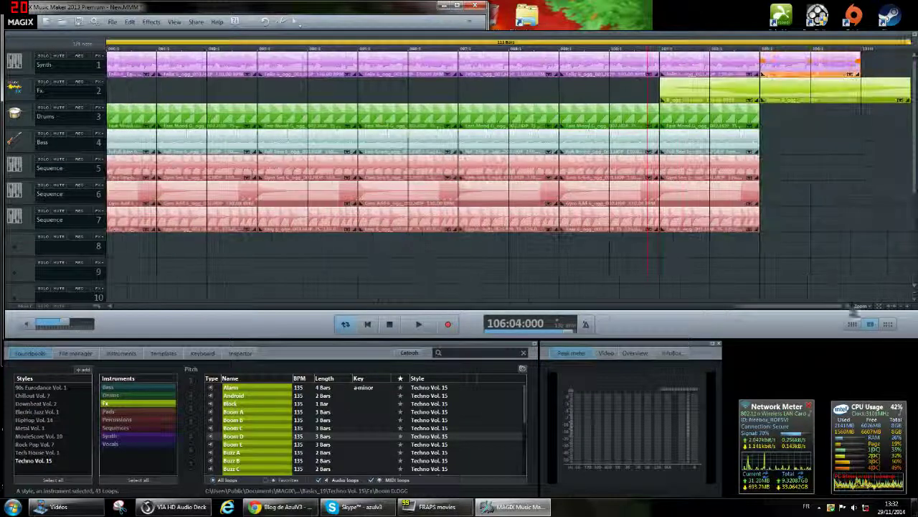
left_click(843, 83)
key("Delete")
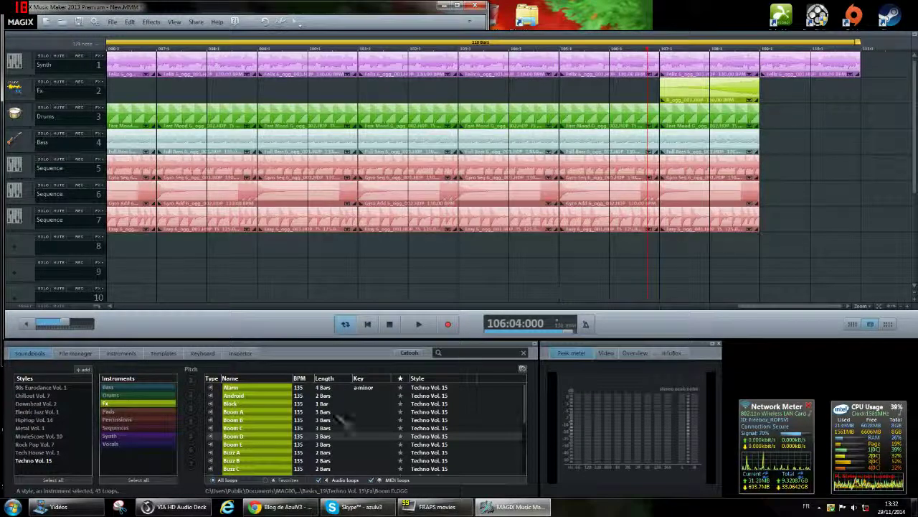
Audition the Techno Vol. 15 Fx loops from Boom A through the Buzz loops down to Sphere
left_click(253, 422)
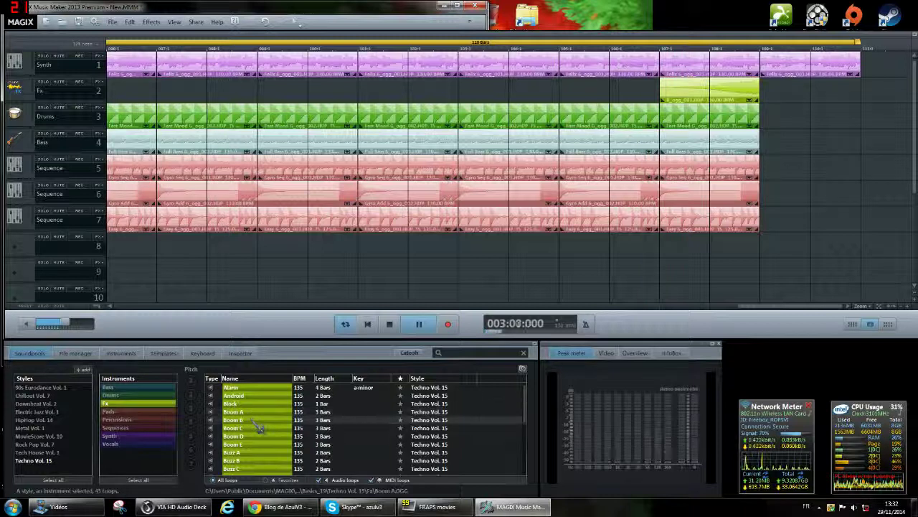
left_click(247, 454)
left_click(248, 462)
scroll(248, 466, "down", 4)
left_click(247, 470)
scroll(251, 459, "down", 2)
left_click(252, 453)
scroll(252, 453, "down", 1)
left_click(252, 453)
scroll(252, 453, "down", 3)
left_click(252, 454)
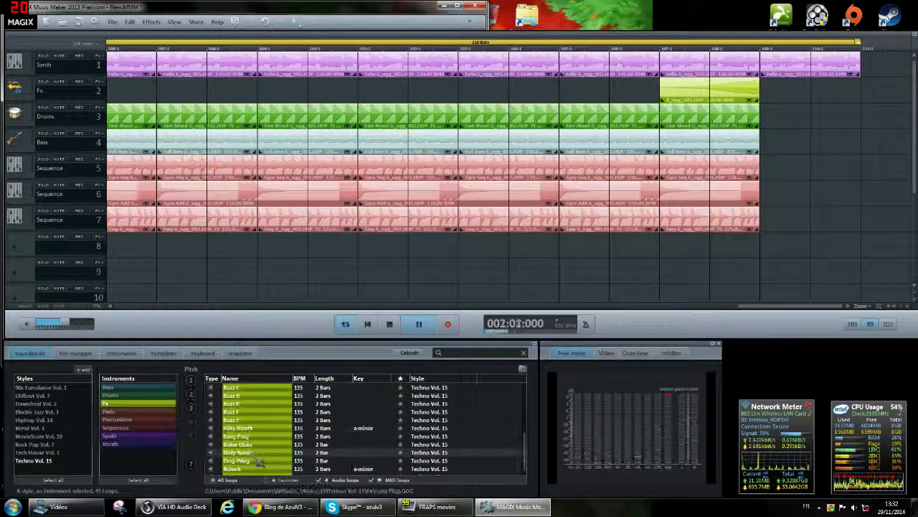
scroll(252, 453, "down", 1)
left_click(252, 454)
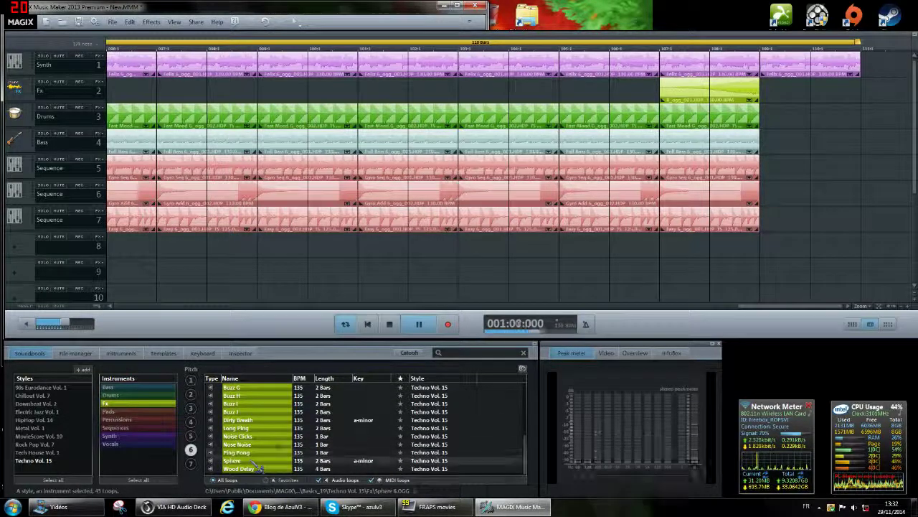
Audition the Techno Vol. 15 Fx loops back up the list and compare the first ones around Boom A
scroll(271, 444, "up", 3)
left_click(255, 419)
left_click(251, 414)
scroll(251, 414, "up", 3)
left_click(251, 414)
scroll(251, 414, "up", 1)
left_click(251, 414)
left_click(250, 412)
left_click(251, 407)
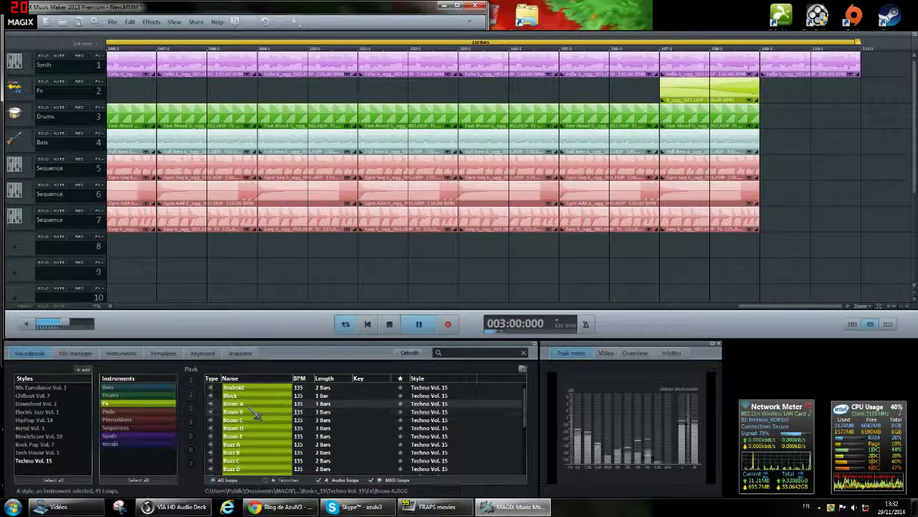
left_click(250, 389)
left_click(248, 394)
key("Down")
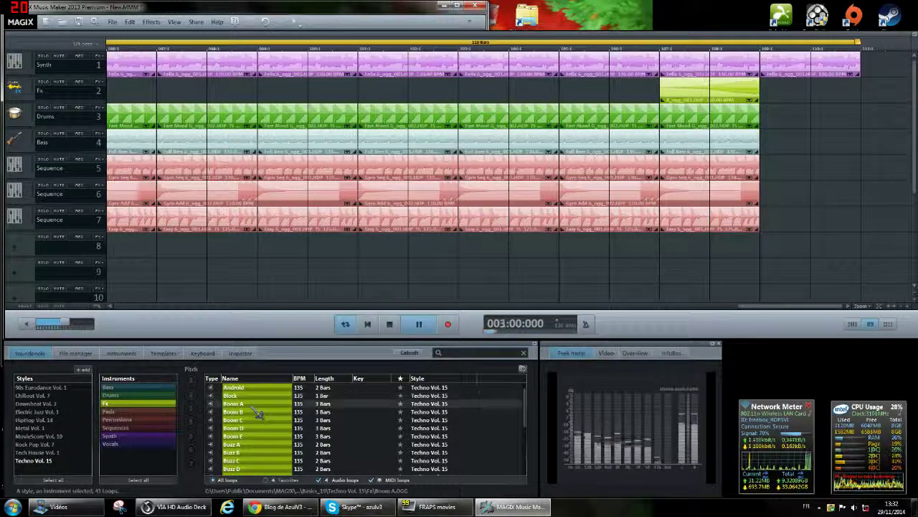
Place the Boom A loop at bar 109 on the Fx track, listen to it and shorten it to two bars, ending with the synth
left_click_drag(253, 407, 794, 102)
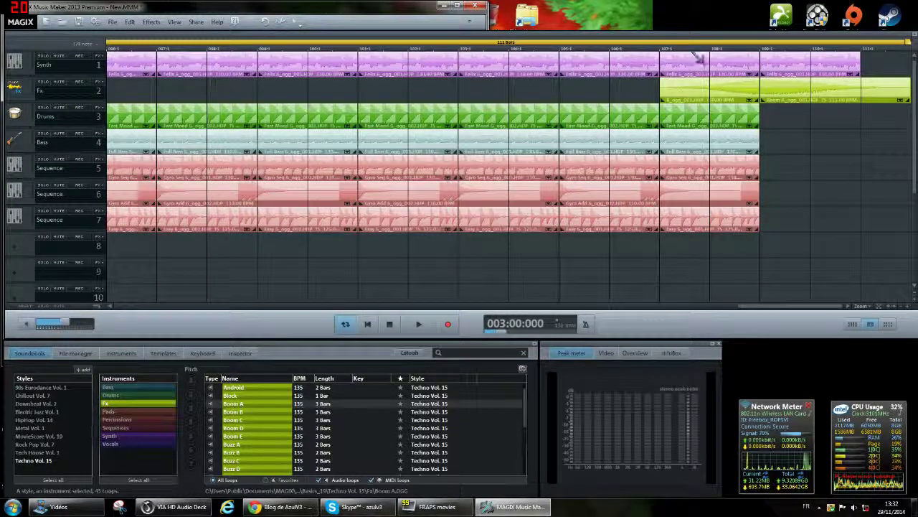
key("space")
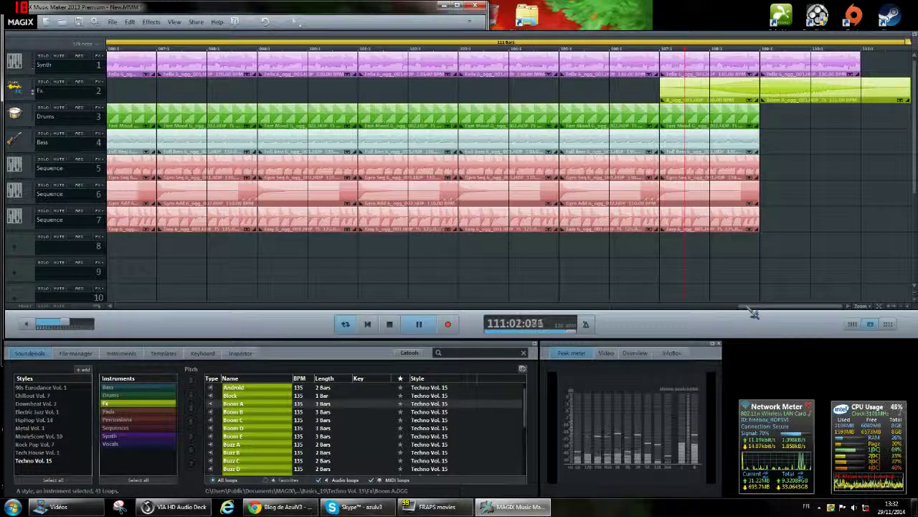
key("space")
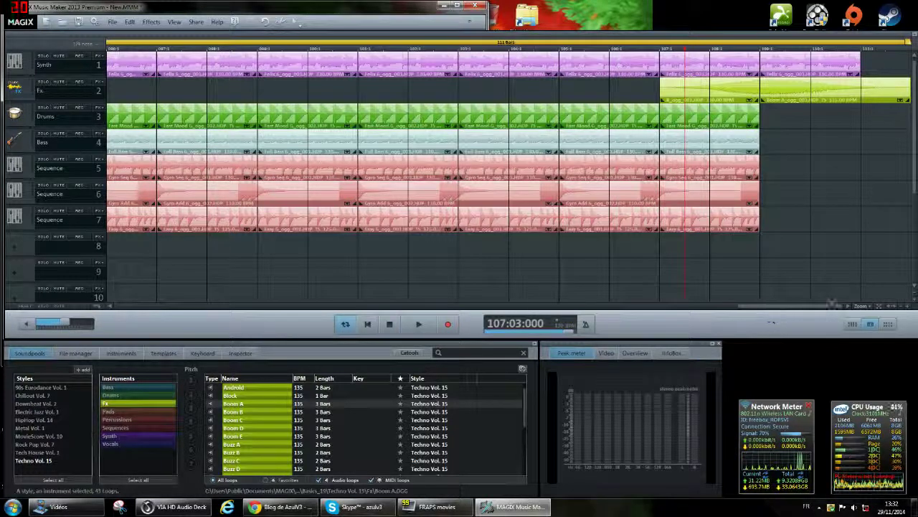
left_click_drag(908, 100, 859, 100)
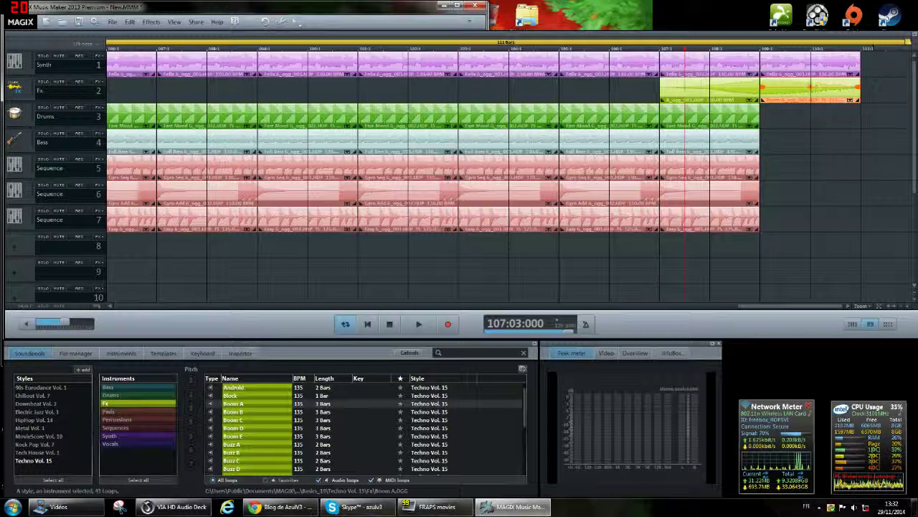
Fade out the Boom A loop over its full length and listen to the ending from bar 106
left_click(658, 52)
key("space")
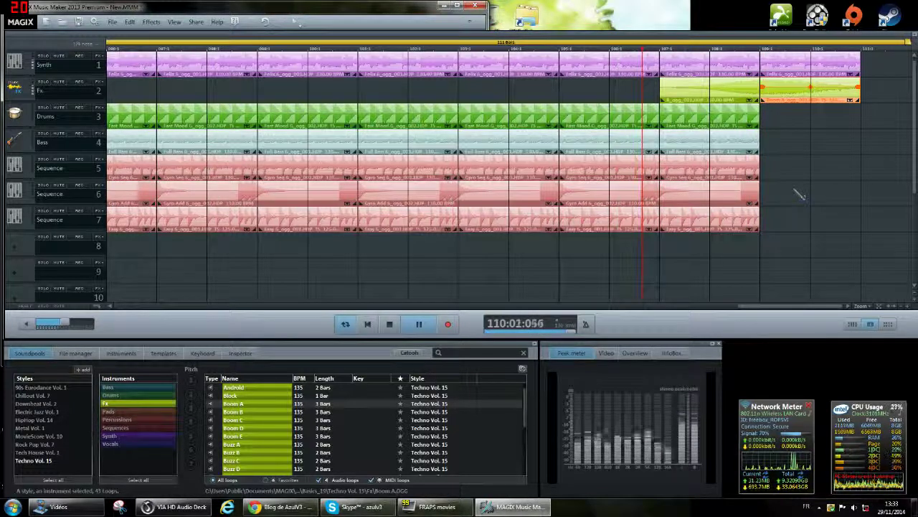
key("space")
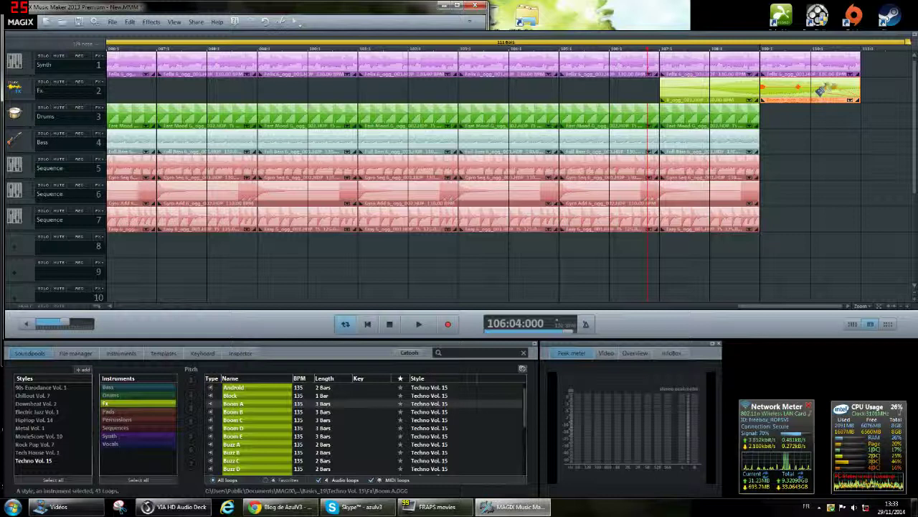
key("space")
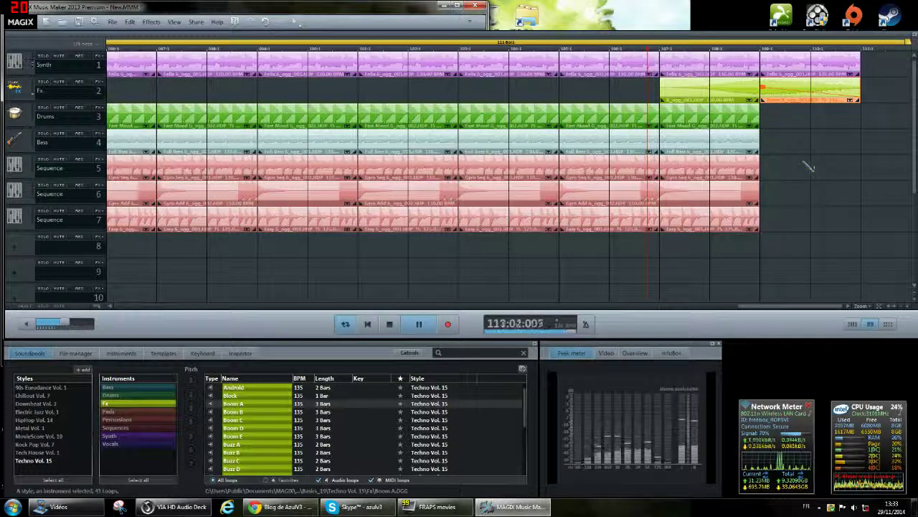
key("space")
End the playback range with the last synth loop at the end of bar 110 and play the whole track from the start
left_click_drag(907, 41, 861, 42)
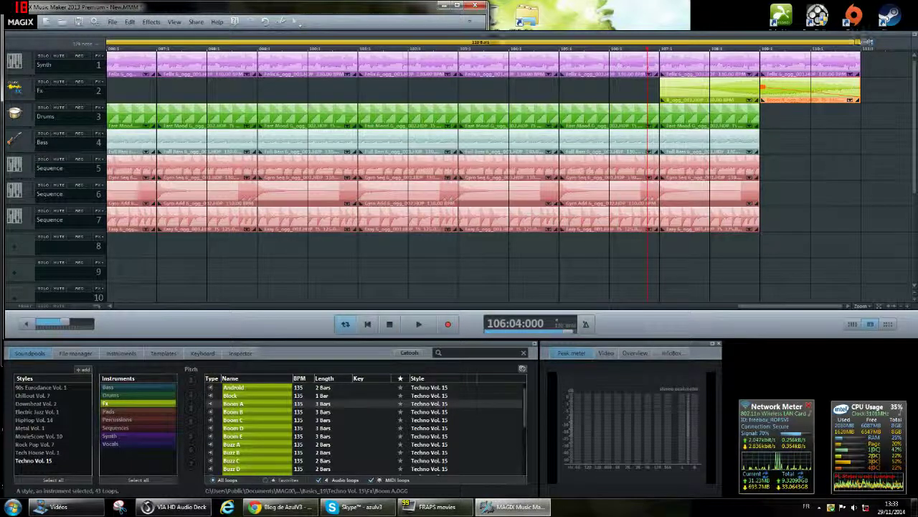
left_click(390, 324)
left_click(419, 324)
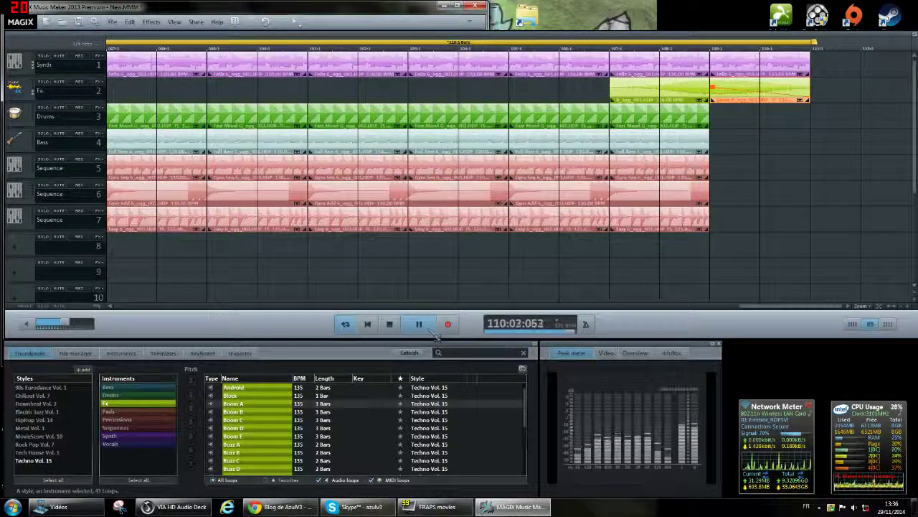
left_click(390, 324)
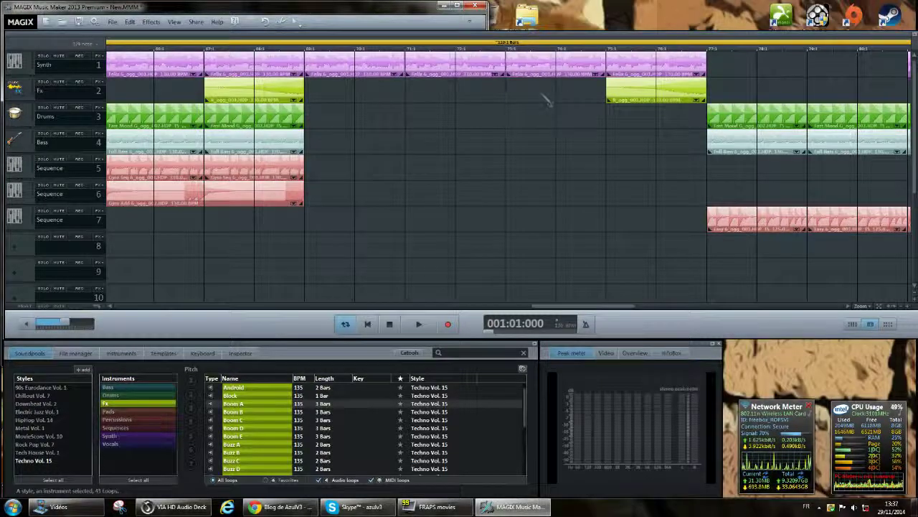
Delete the two synth loops from bar 71 to 74 and move everything after them four bars earlier to close the gap
left_click_drag(541, 91, 468, 80)
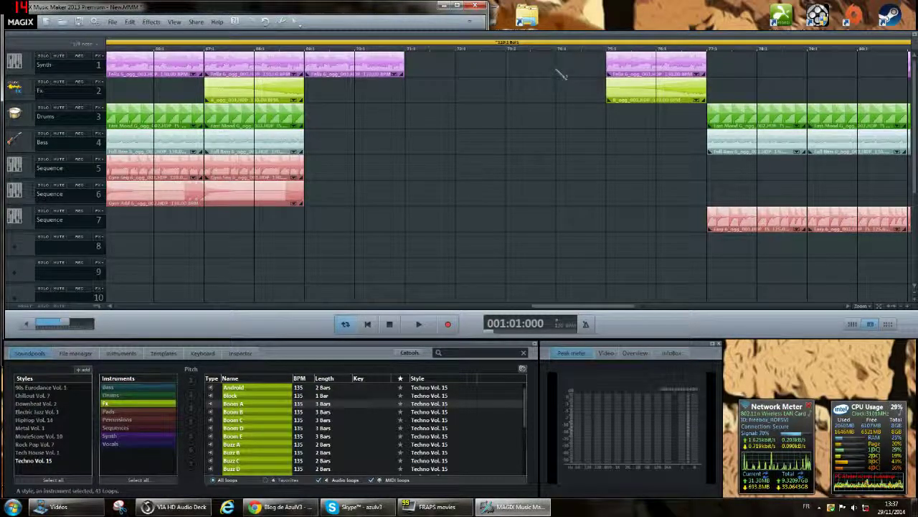
left_click_drag(554, 63, 914, 231)
left_click_drag(910, 122, 819, 256)
left_click_drag(795, 307, 566, 313)
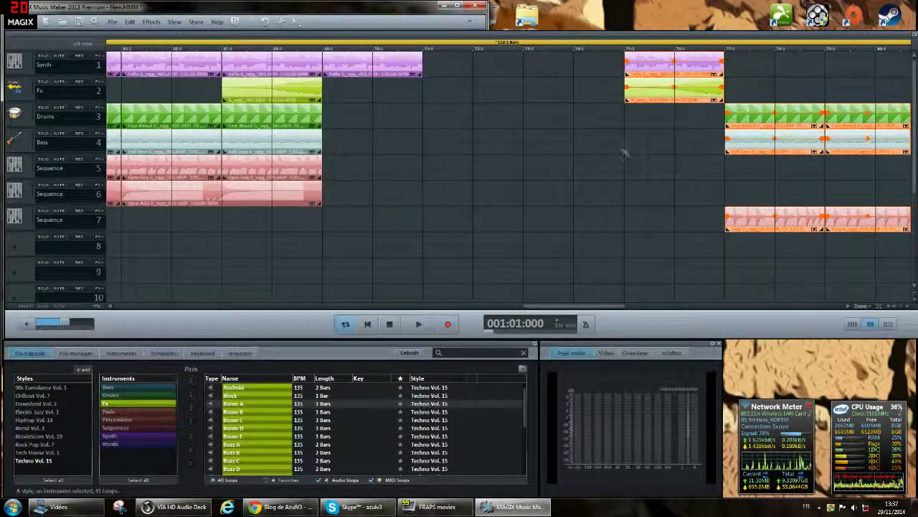
left_click_drag(807, 223, 607, 223)
Copy the short synth loop at bar 77 to bars 73 and 75 on the Synth track
left_click(732, 66)
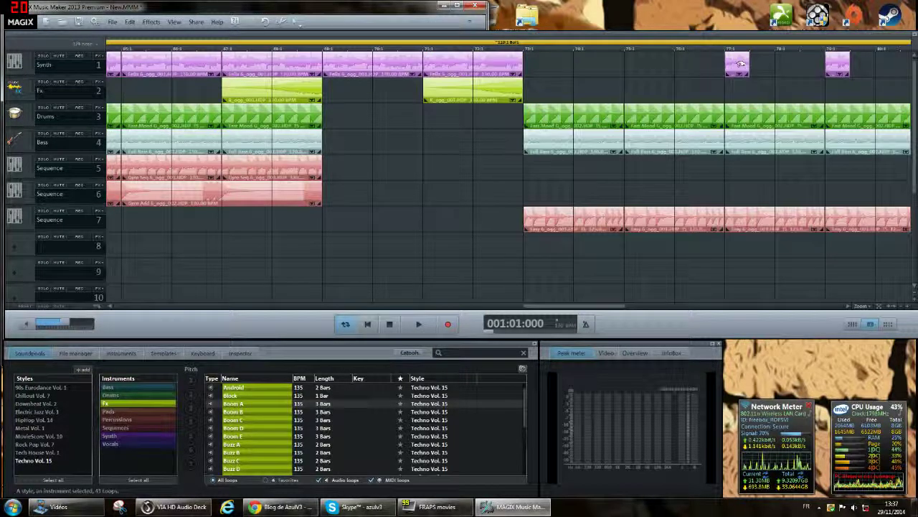
left_click(527, 49)
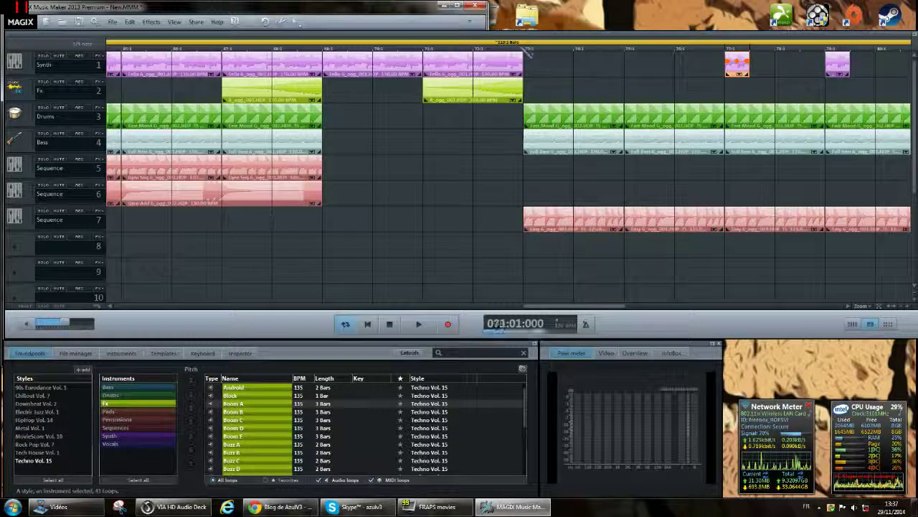
key("ctrl+v")
left_click(624, 49)
key("ctrl+v")
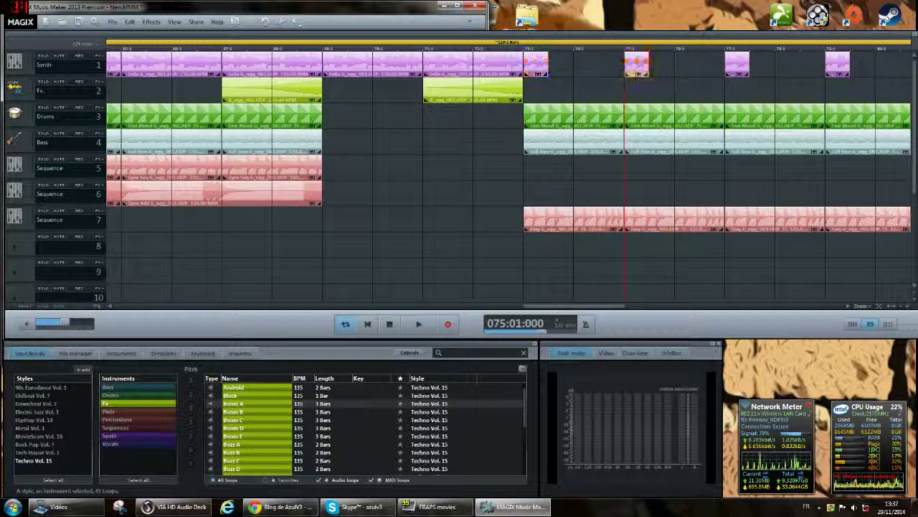
Listen from the end of bar 68 through the shortened break and the following section
left_click(304, 47)
key("space")
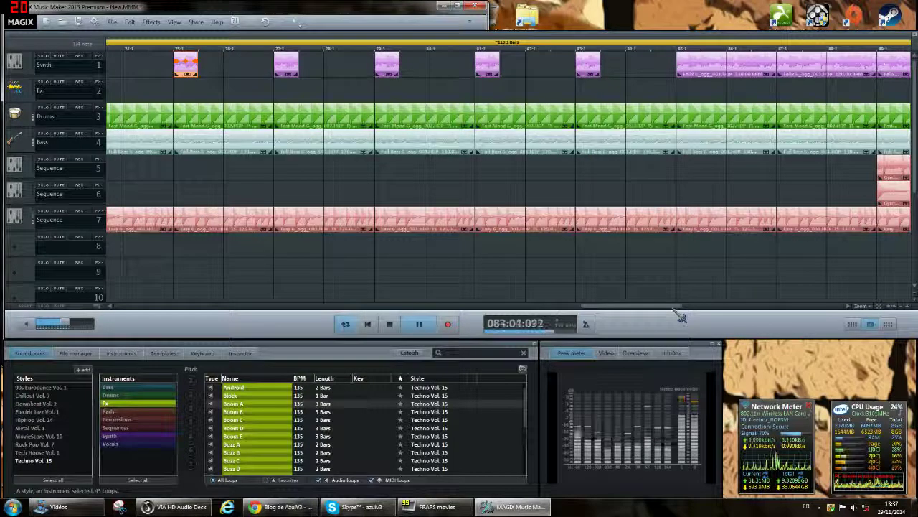
left_click_drag(677, 308, 695, 310)
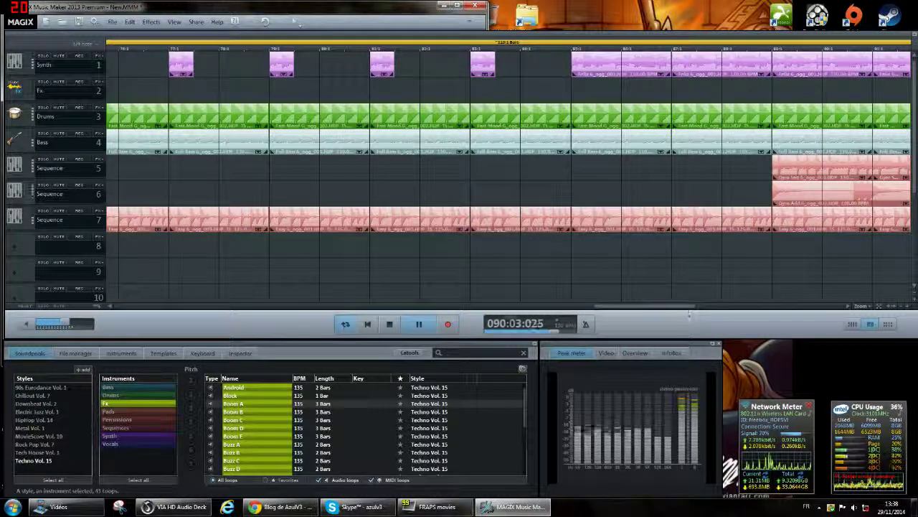
key("space")
left_click_drag(626, 306, 577, 306)
left_click(397, 249)
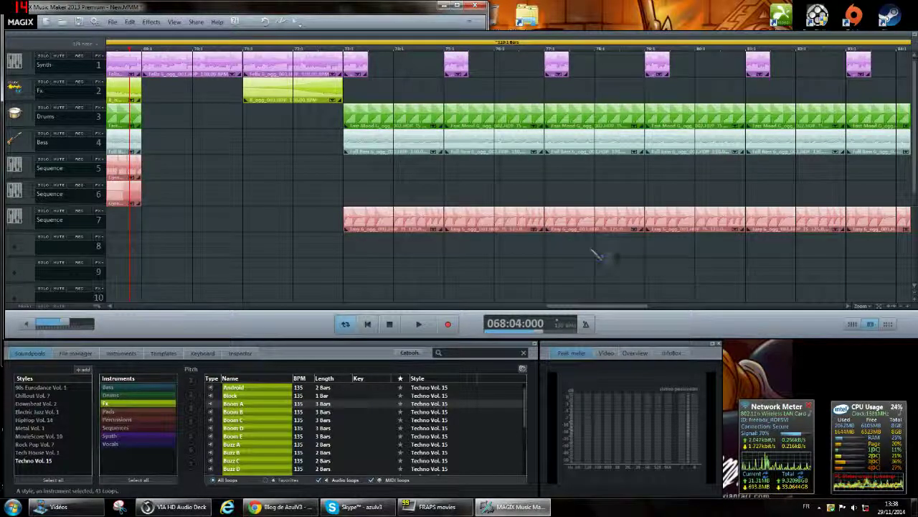